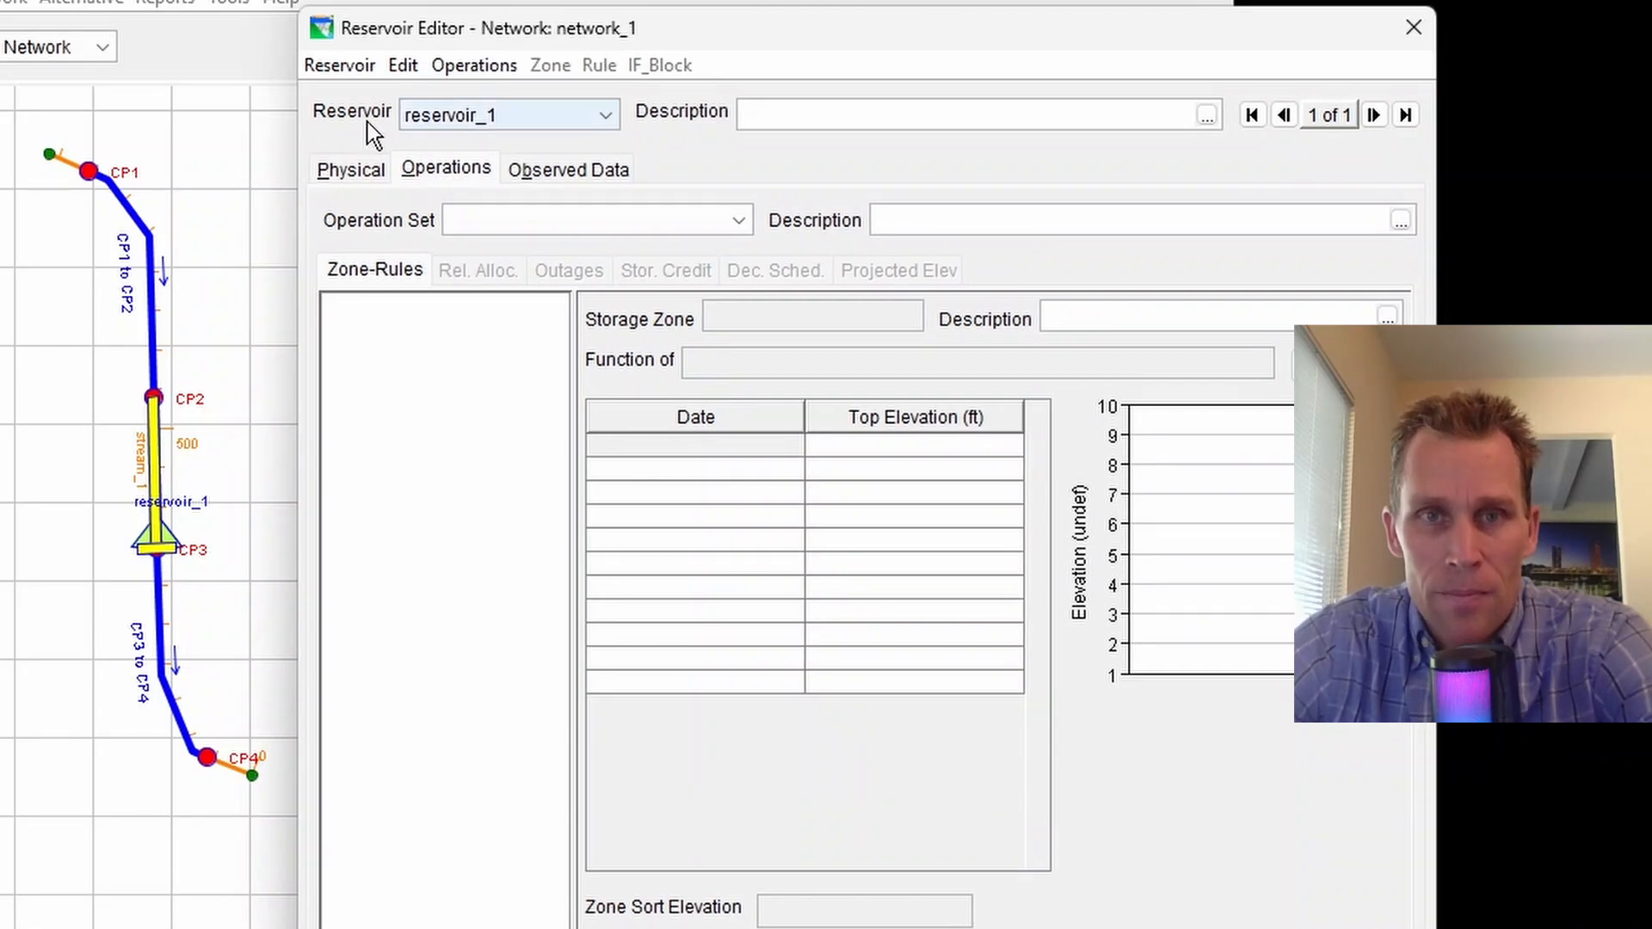
Browse the reservoir editor's Physical, Operations and Observed Data tabs for reservoir_1
left_click(334, 175)
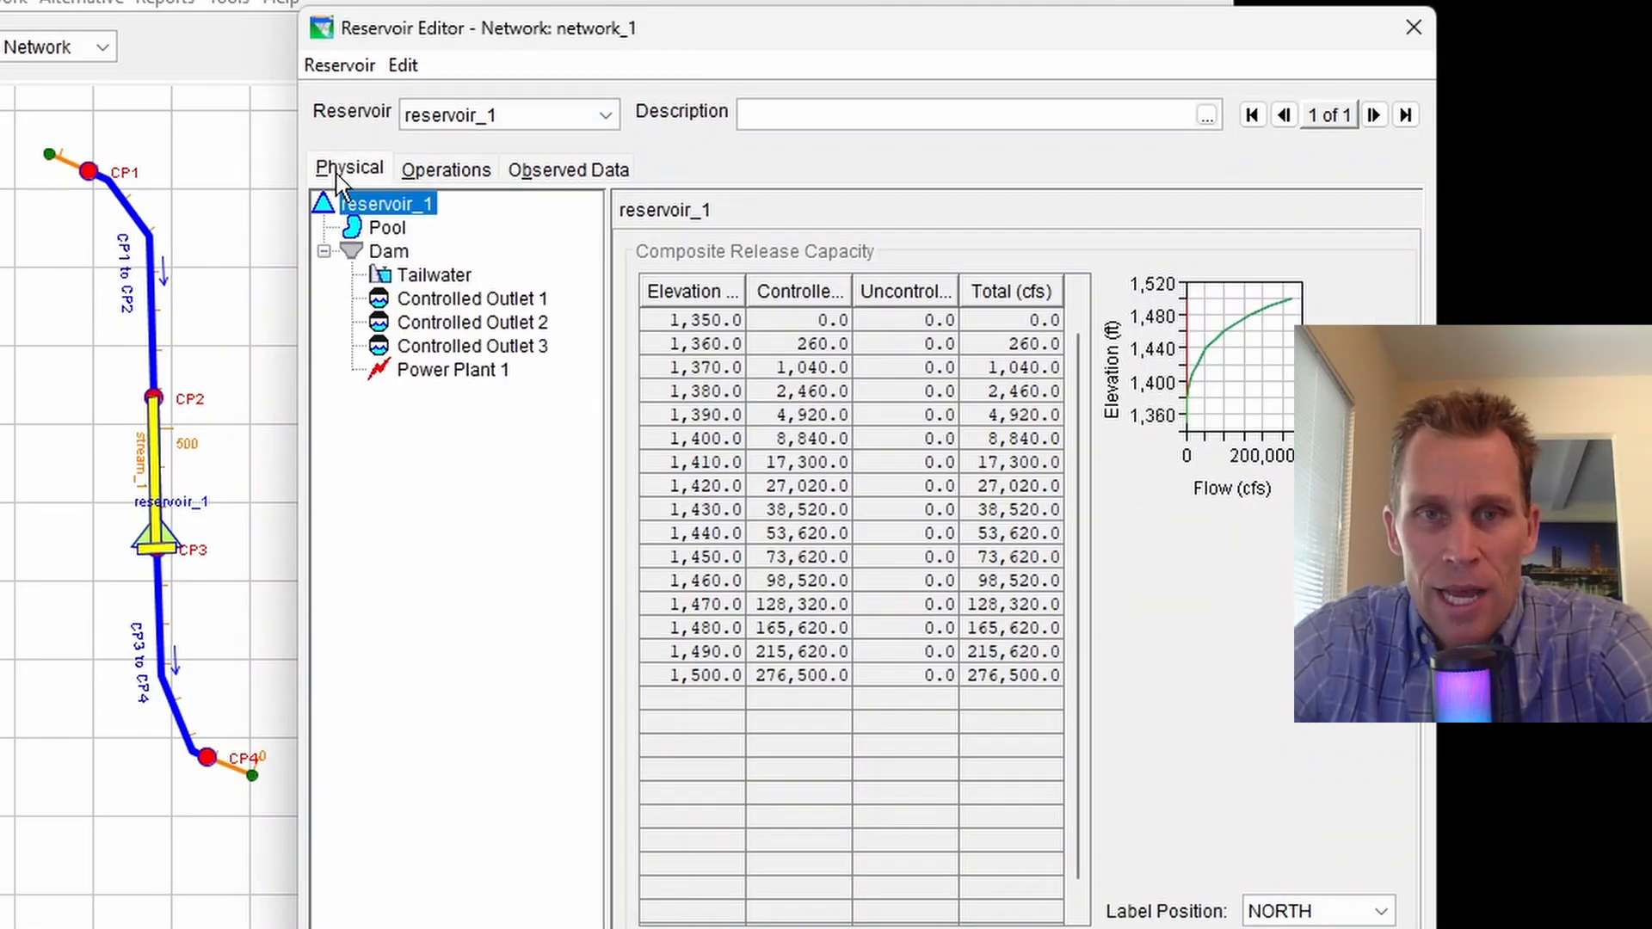
left_click(437, 168)
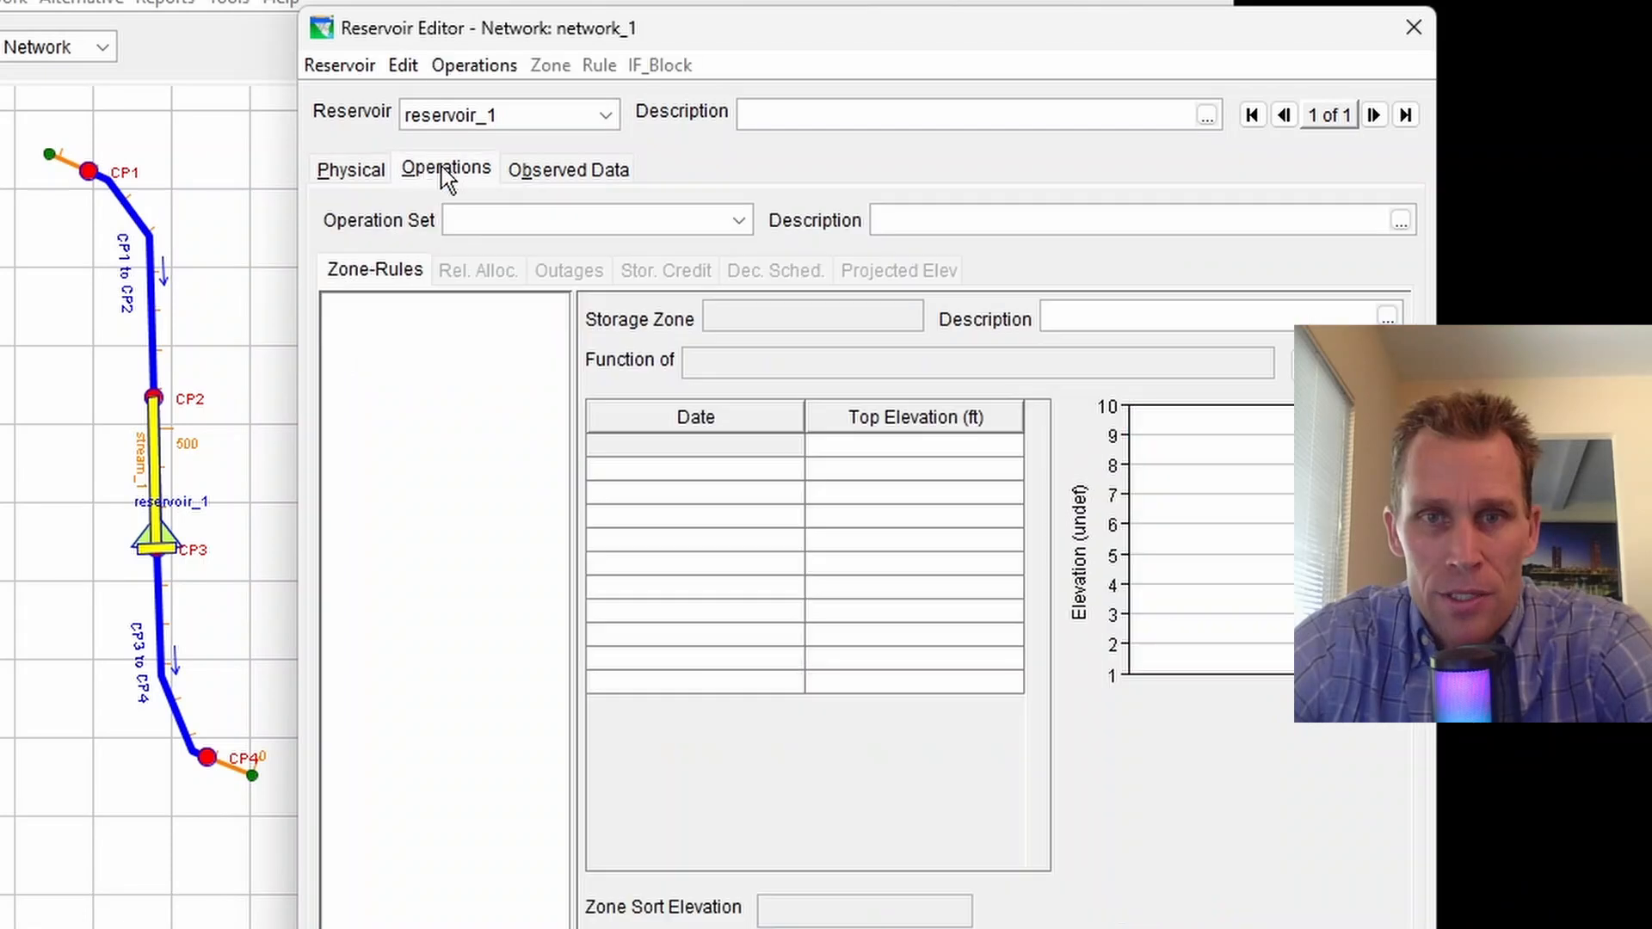
left_click(556, 169)
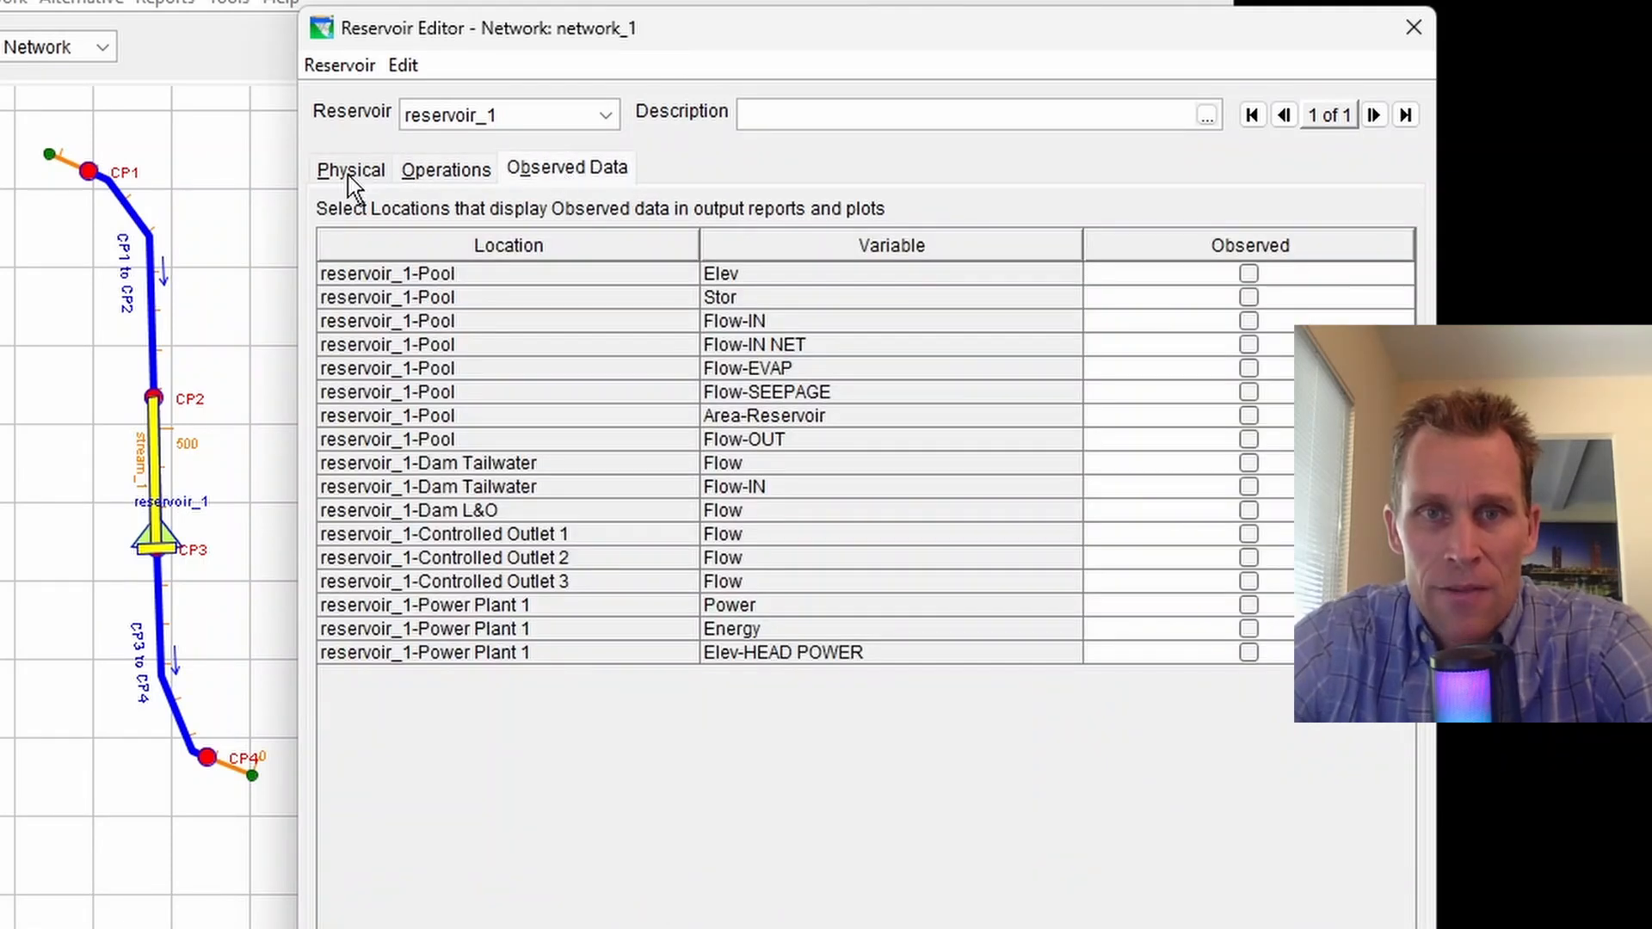
left_click(348, 174)
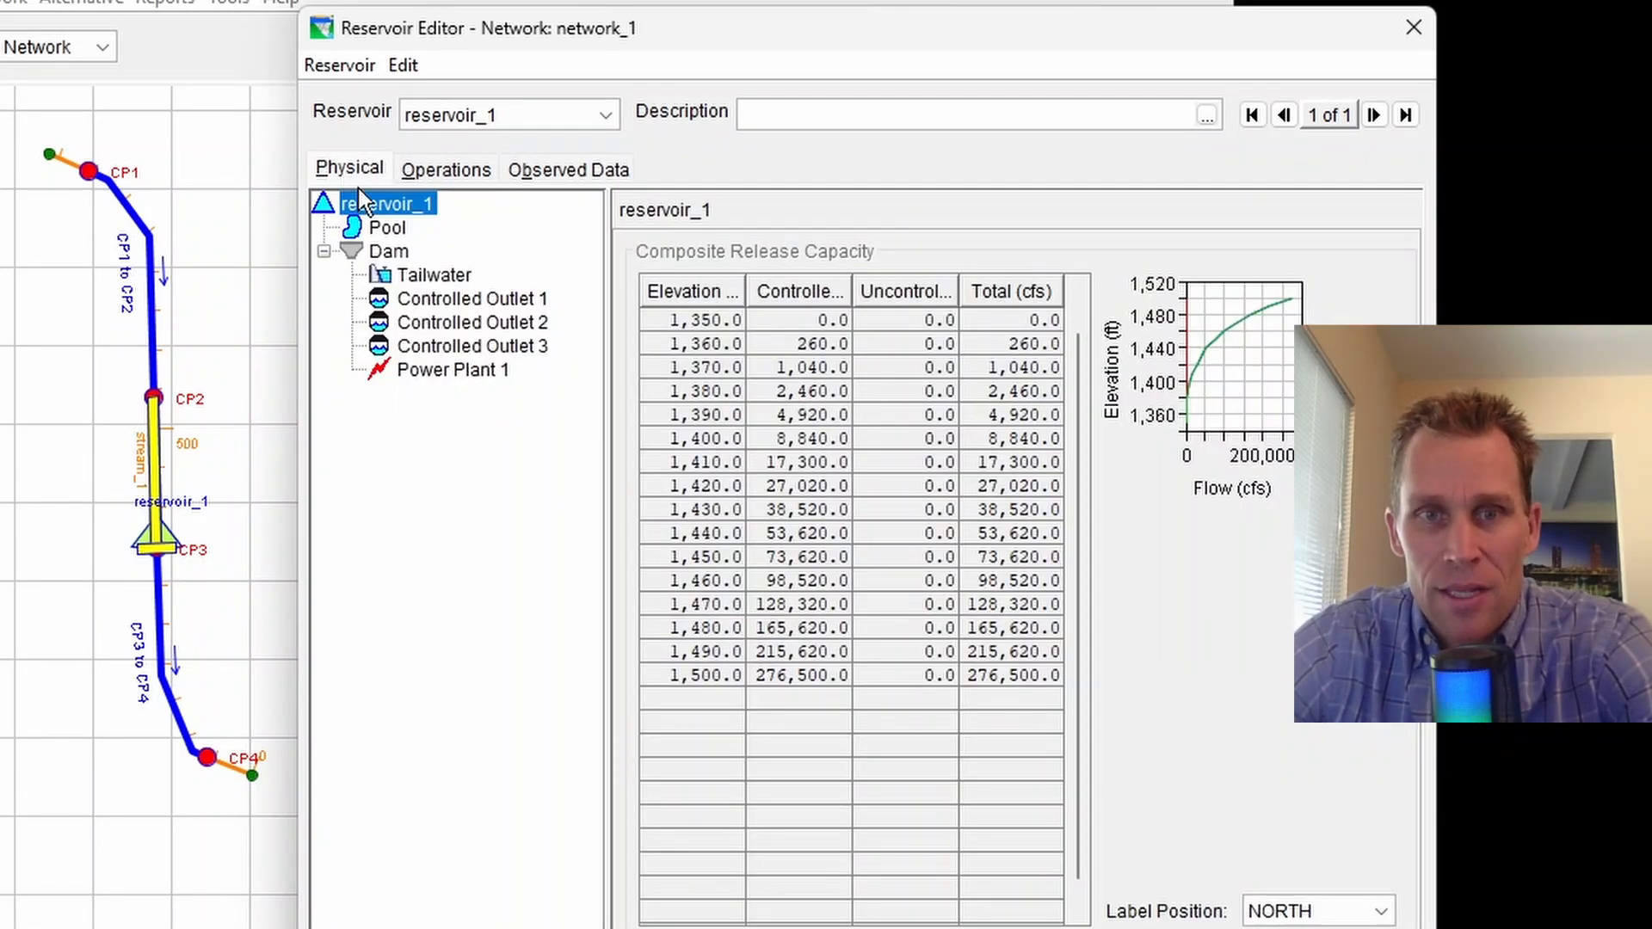
Review the physical data of the pool, dam, three controlled outlets and power plant
left_click(387, 229)
left_click(390, 252)
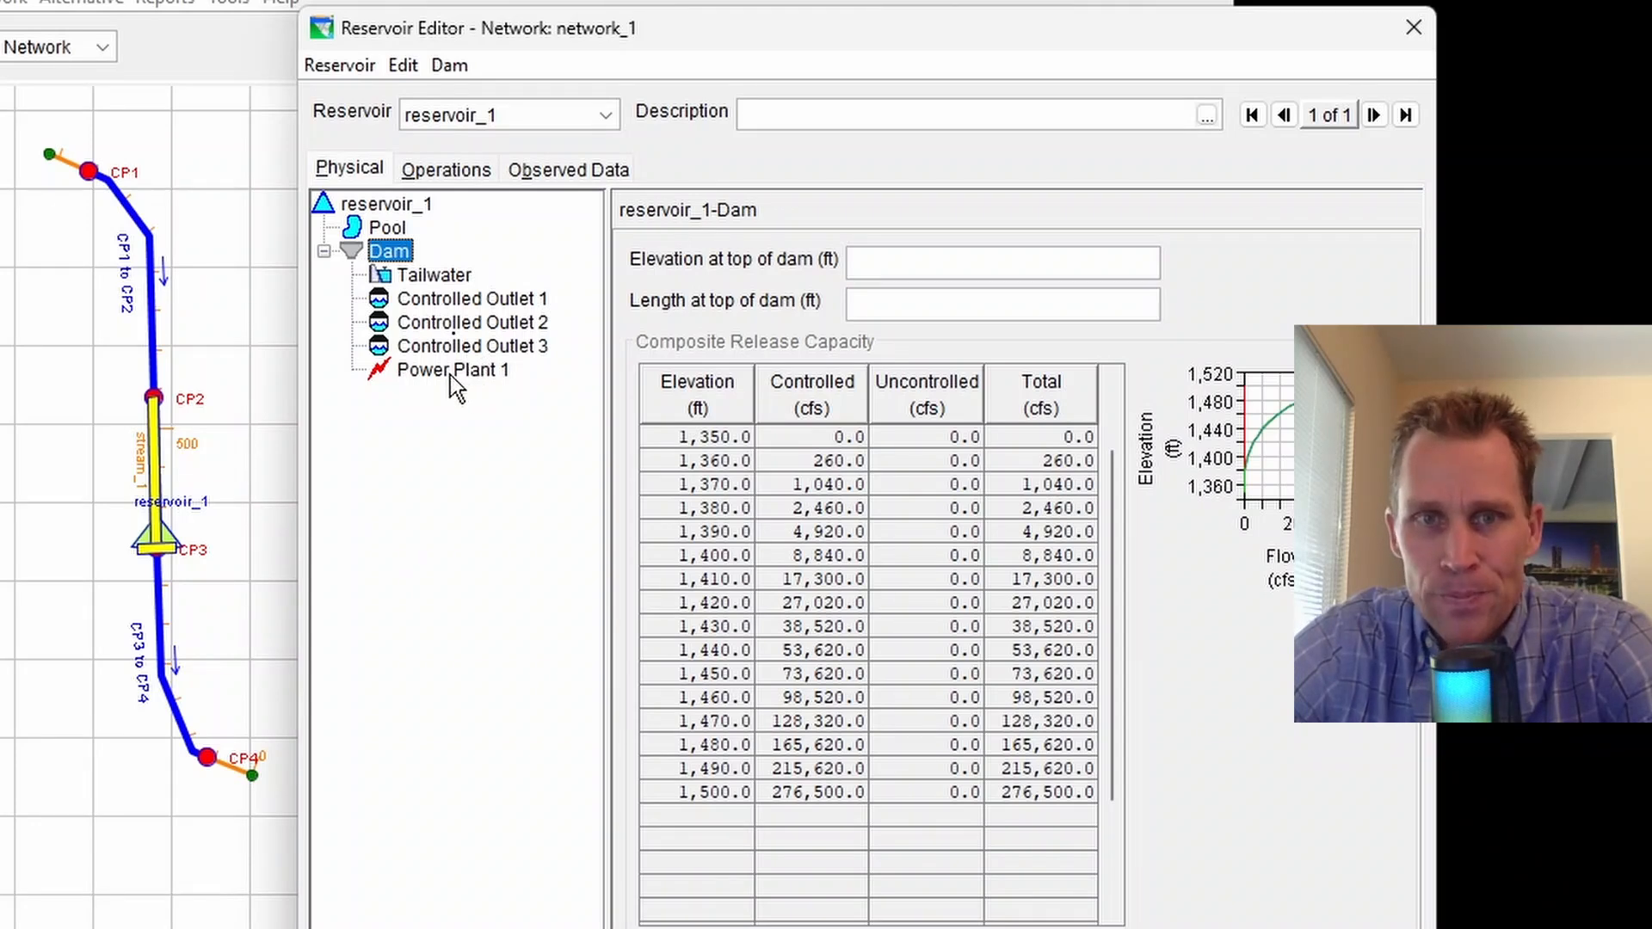
left_click(439, 299)
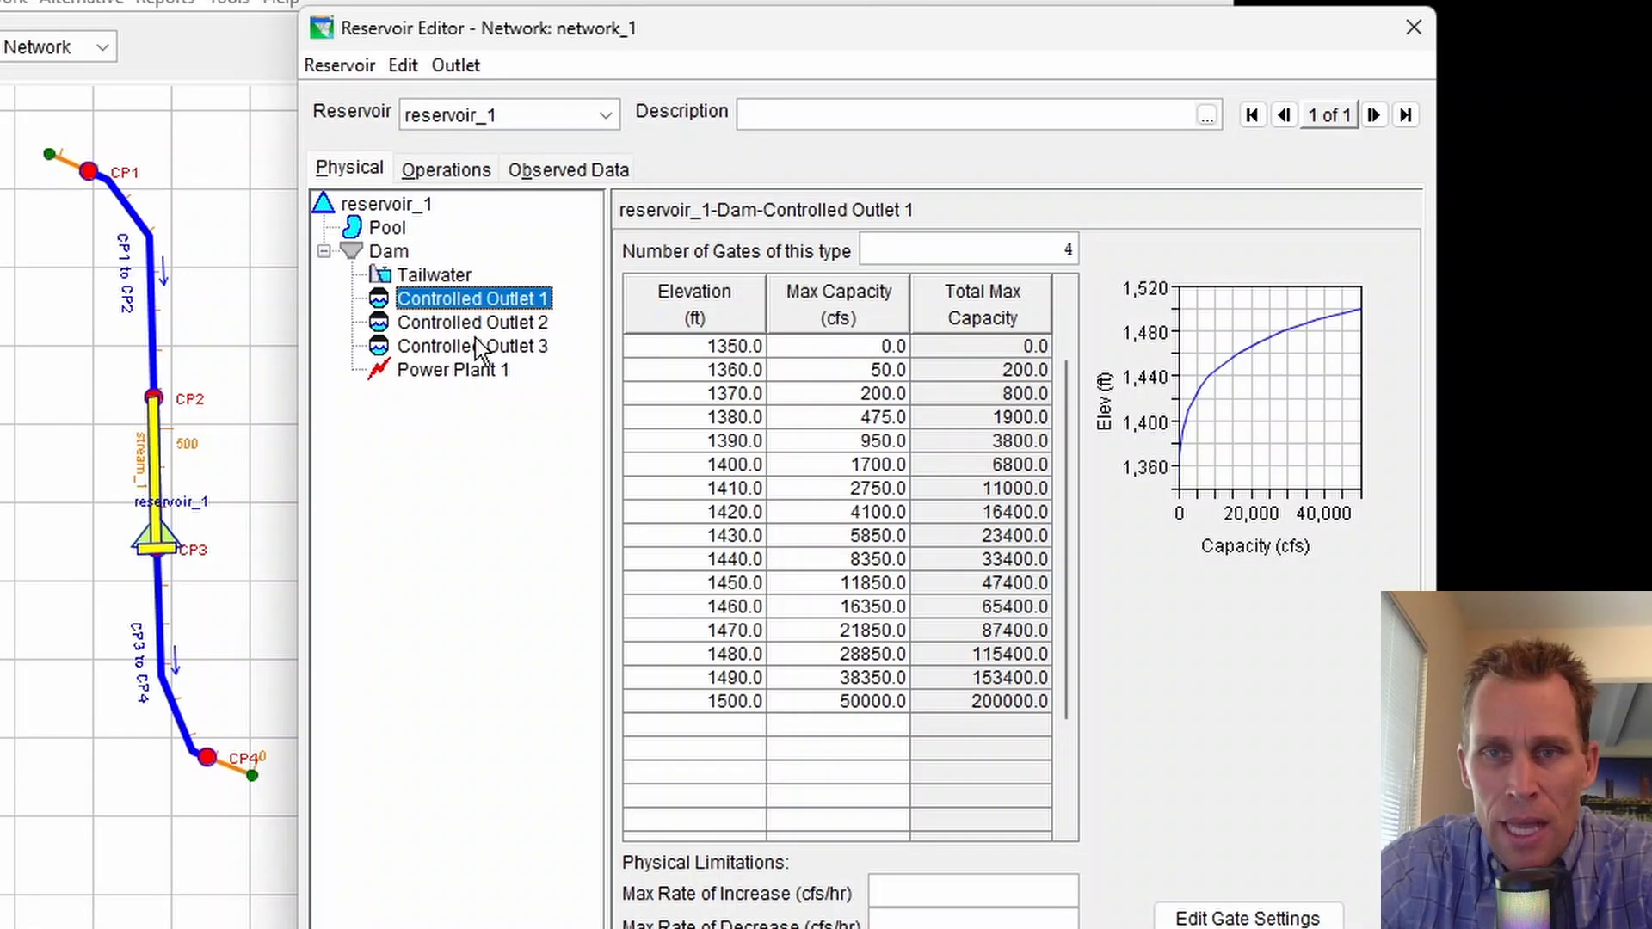
left_click(944, 246)
left_click(497, 325)
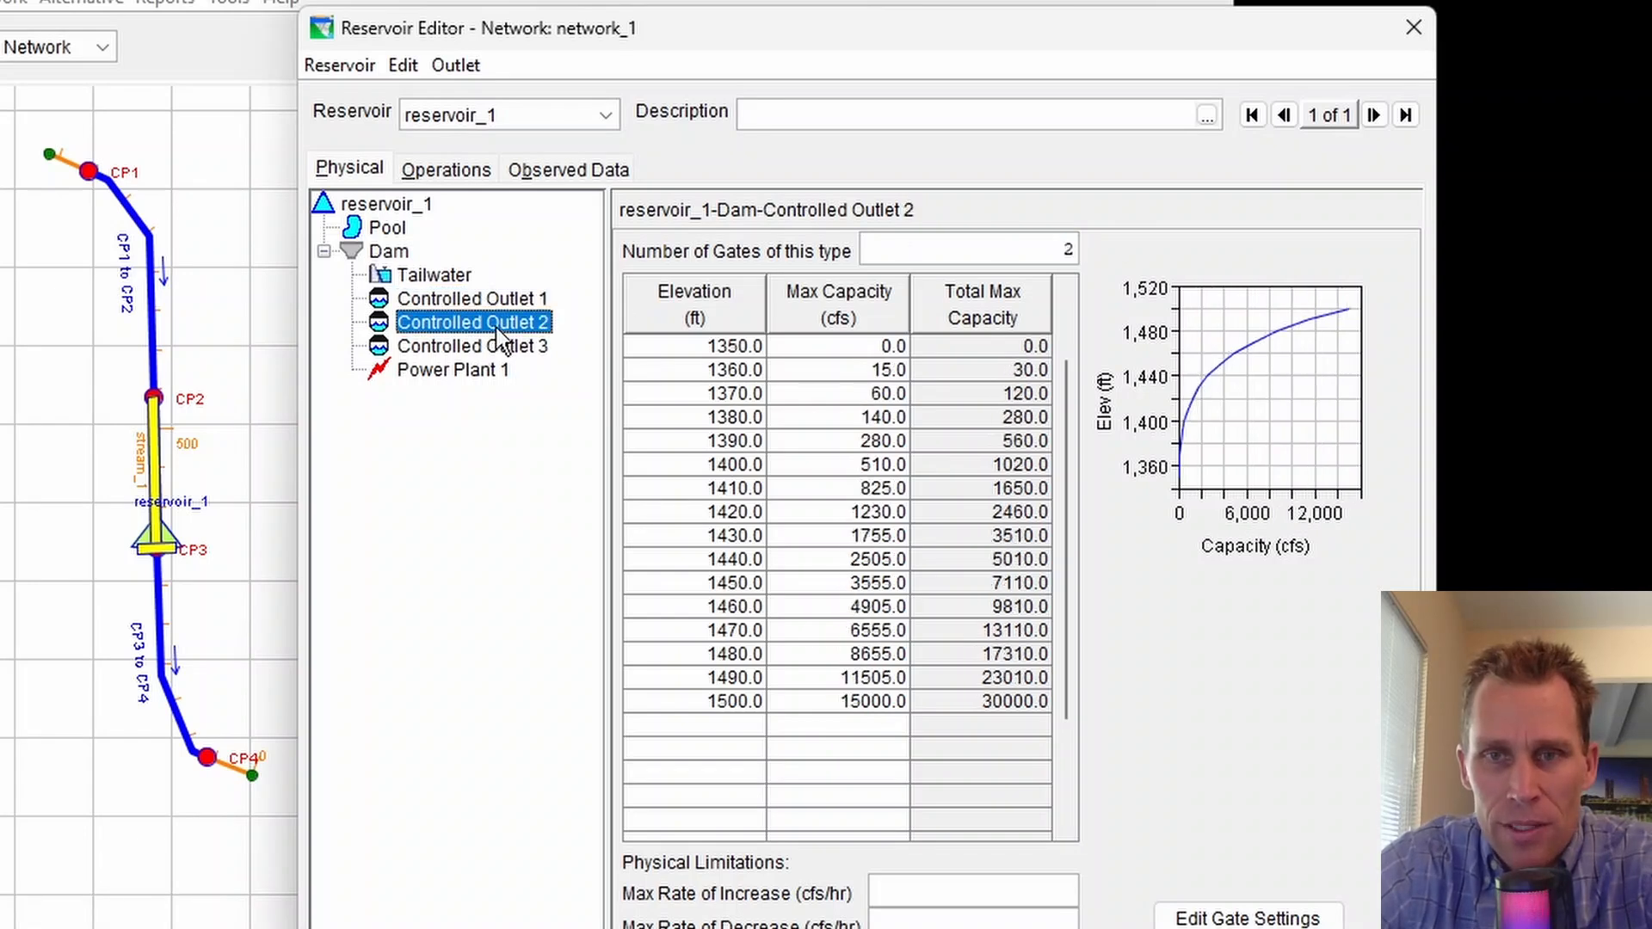
left_click(511, 347)
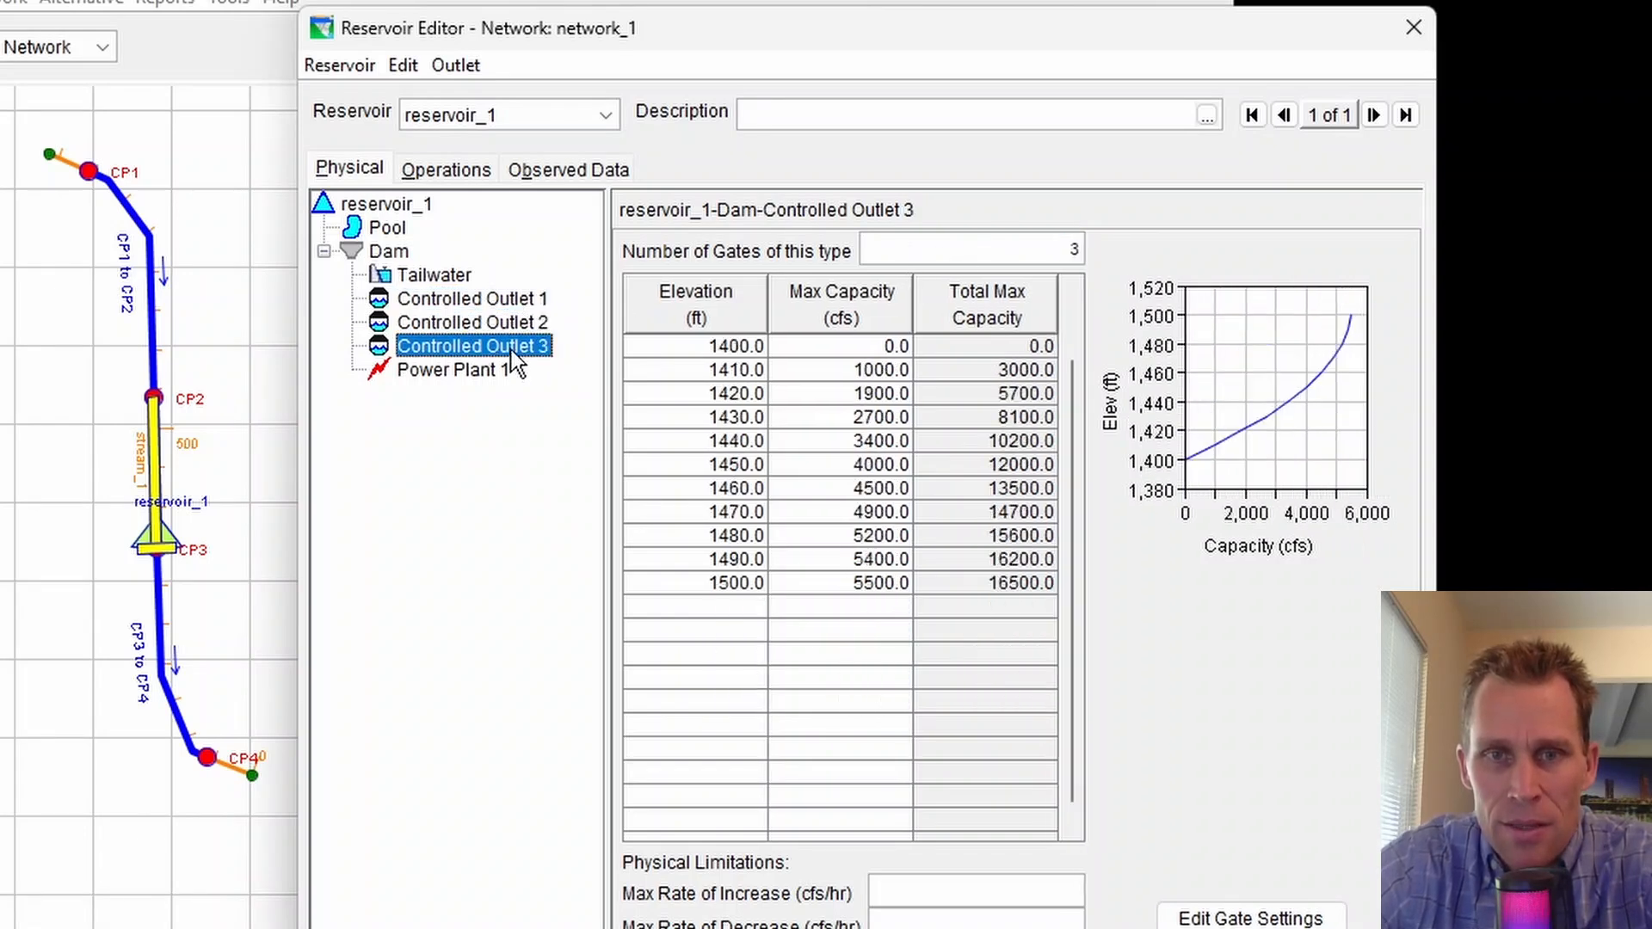
left_click(496, 378)
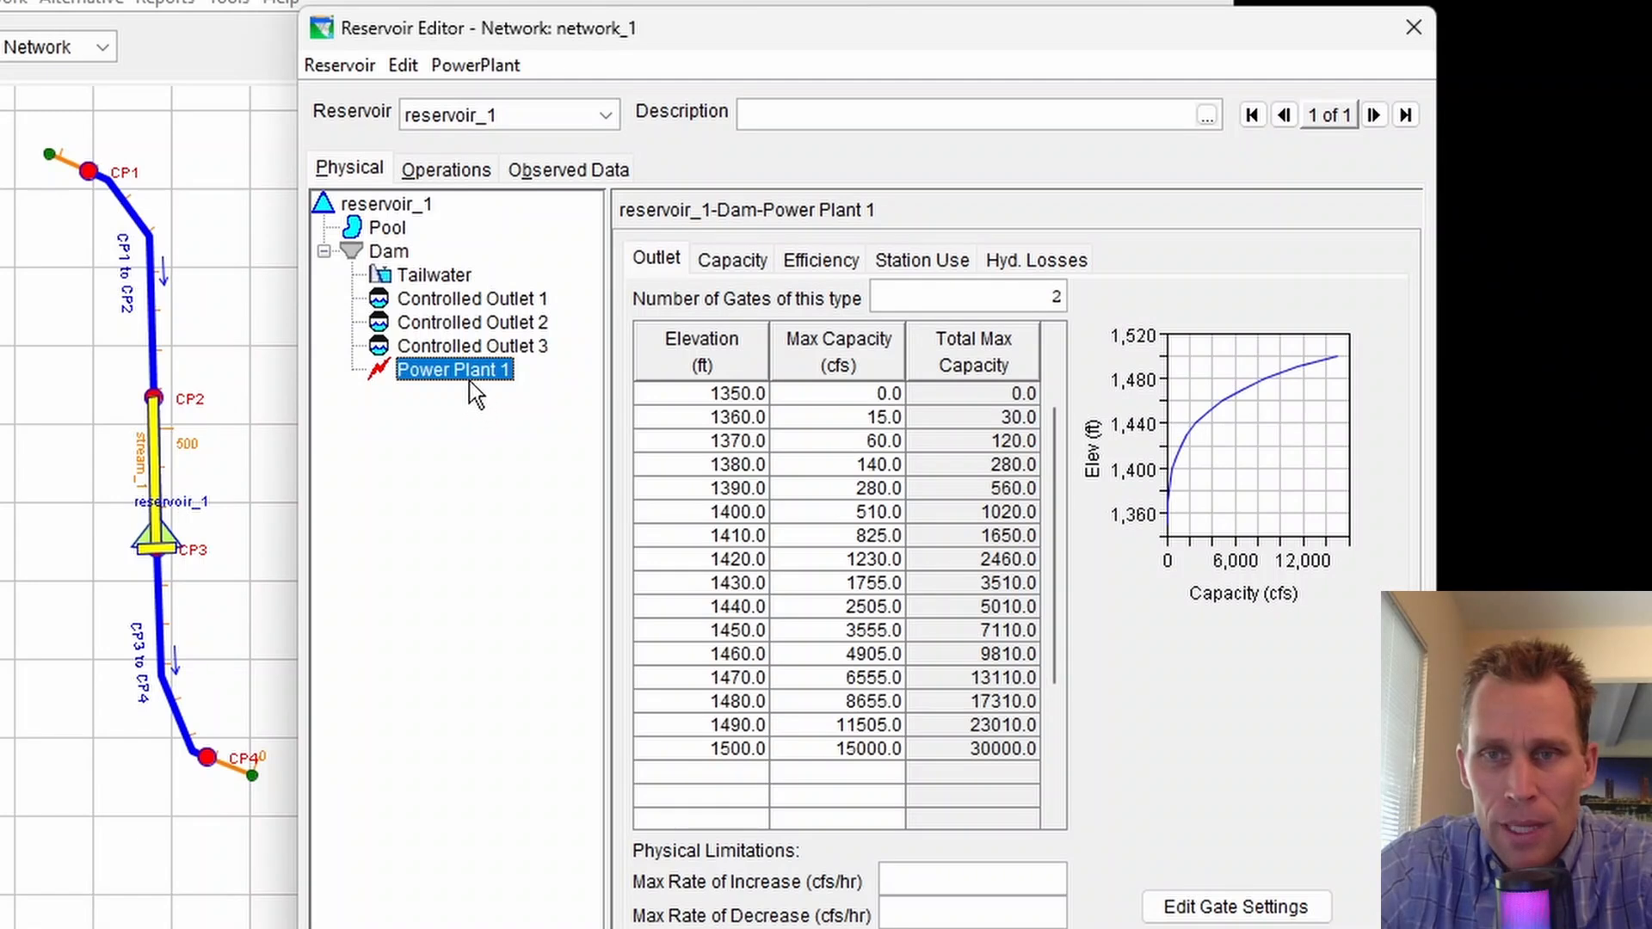
left_click(981, 294)
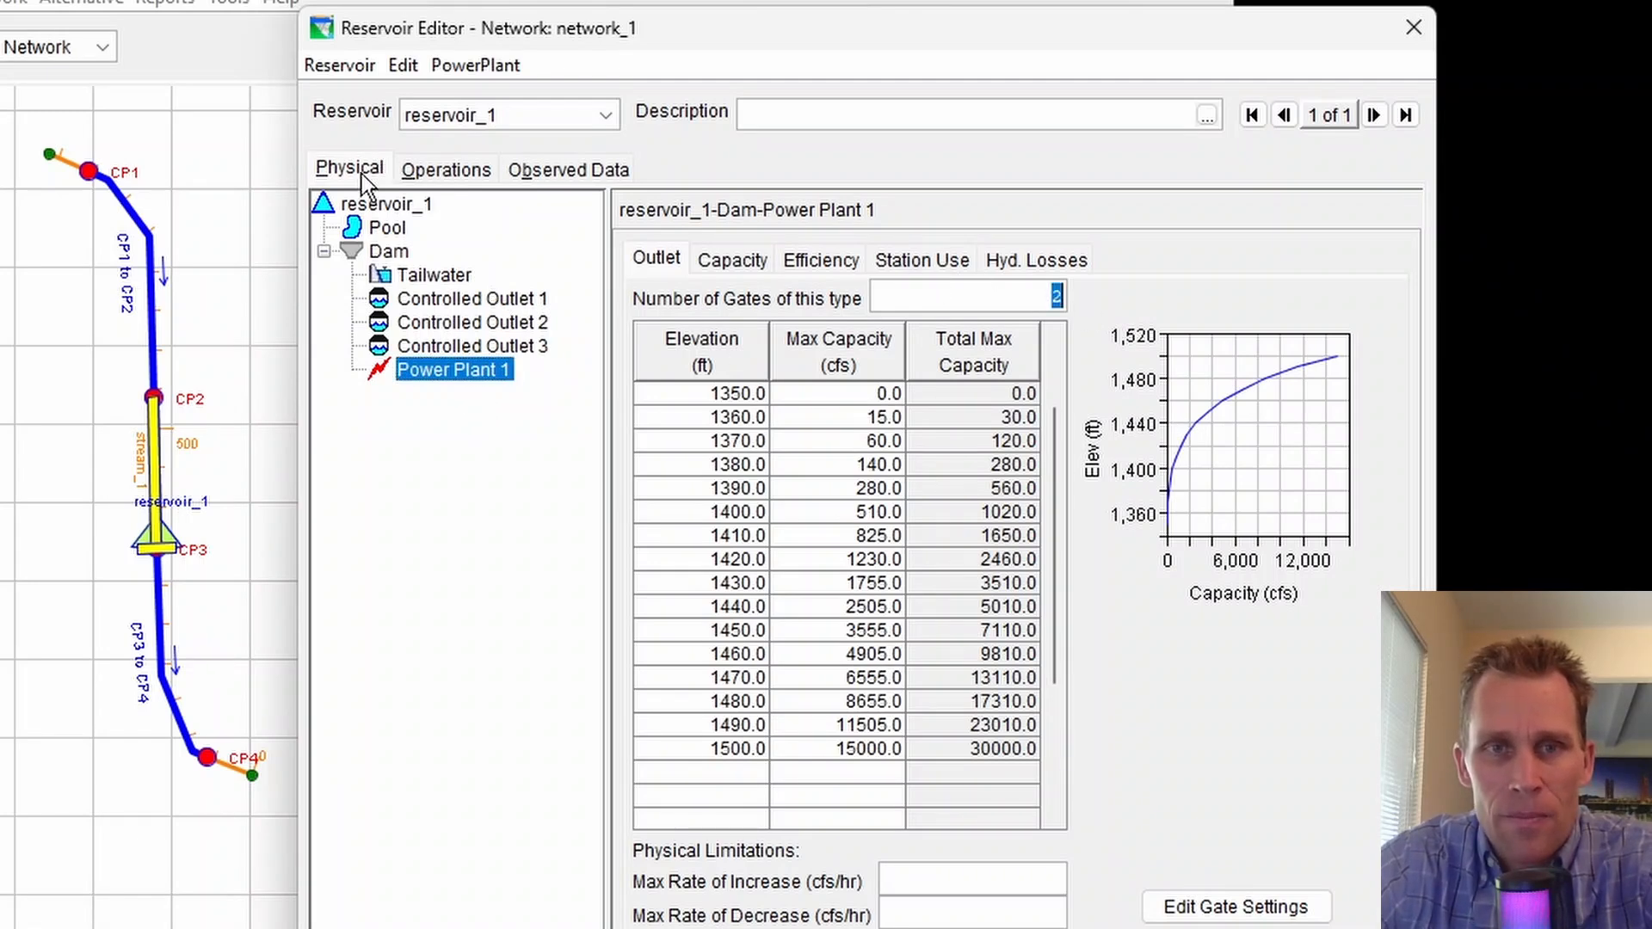
Create a new operation set for the reservoir named operation_set_1
left_click(383, 169)
left_click(443, 168)
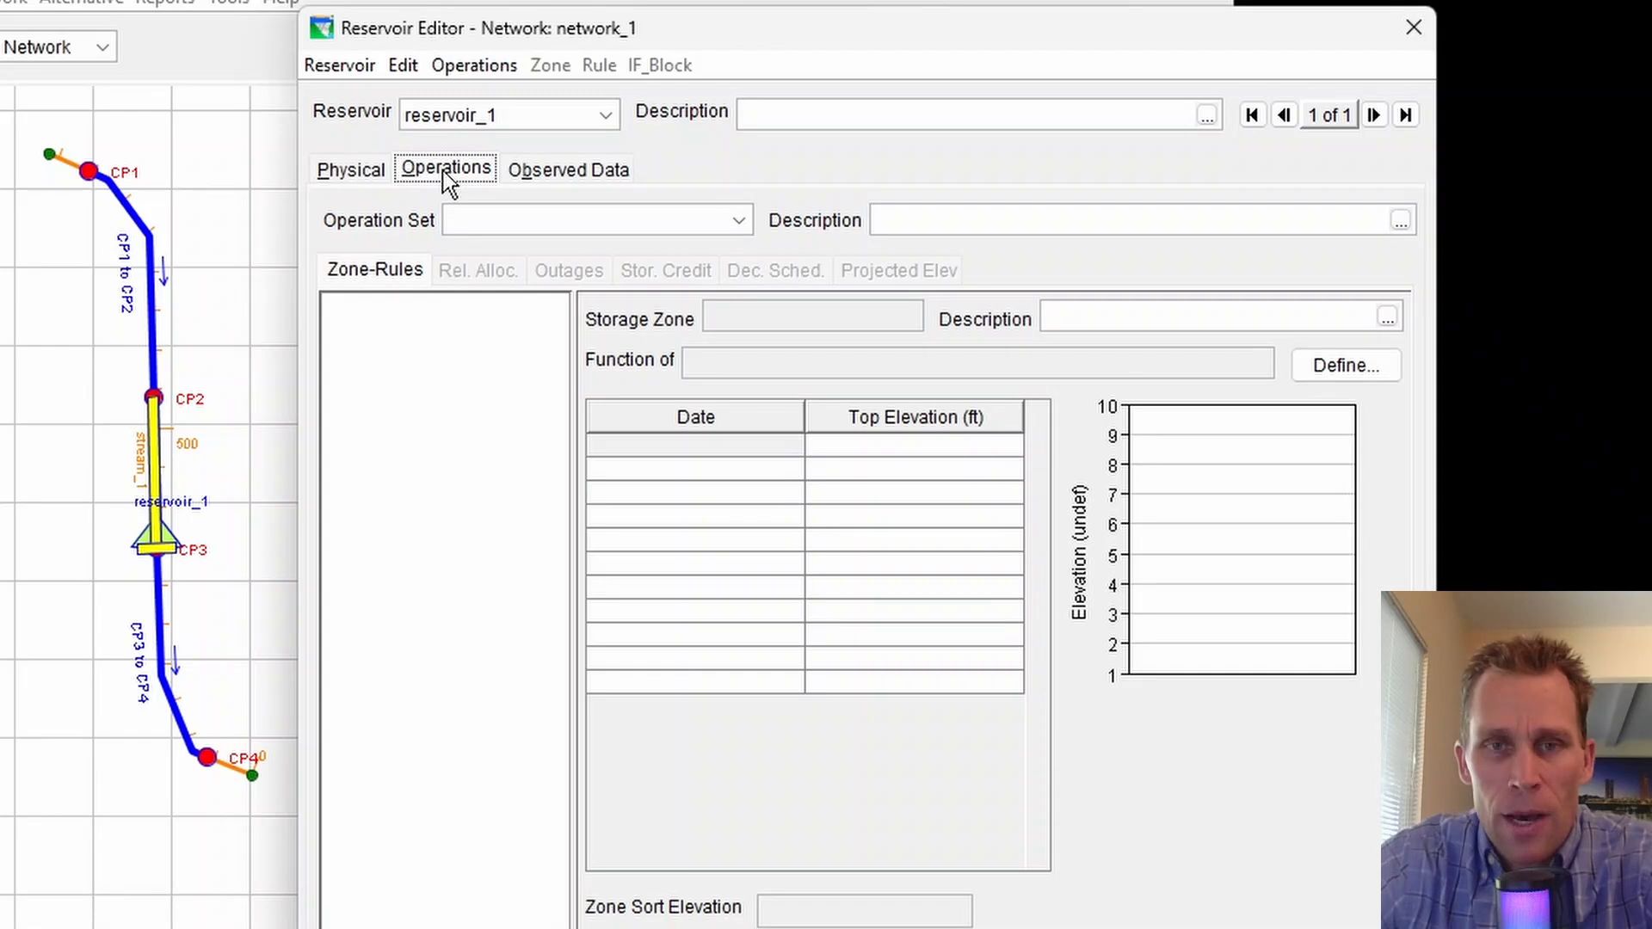
left_click(473, 65)
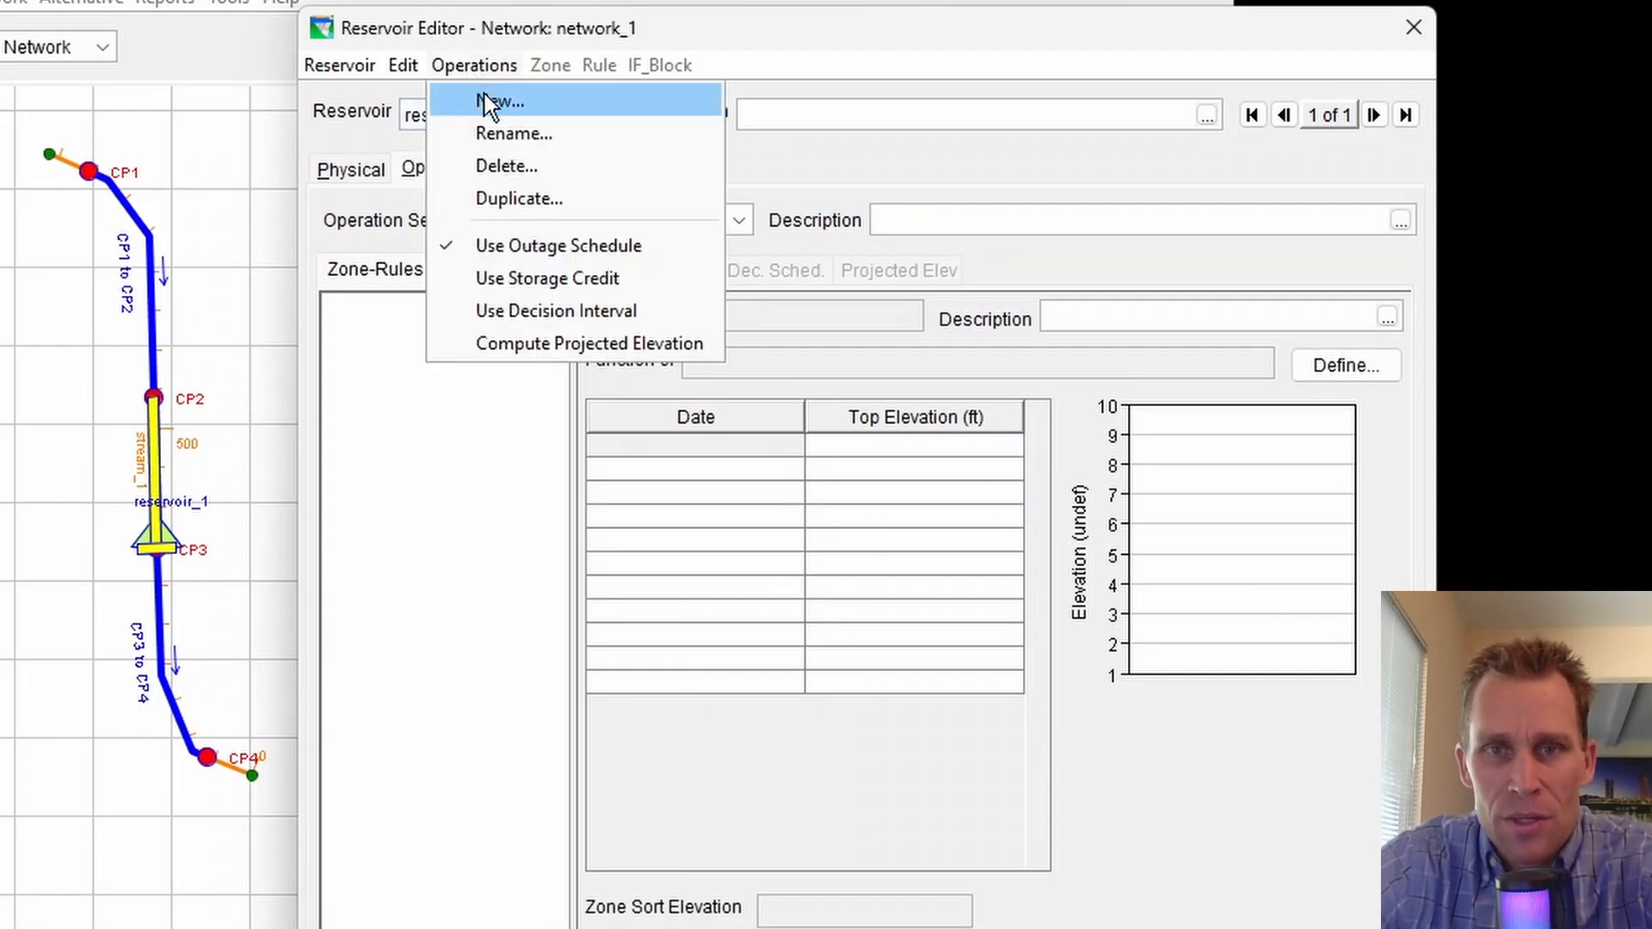
left_click(486, 100)
type("op")
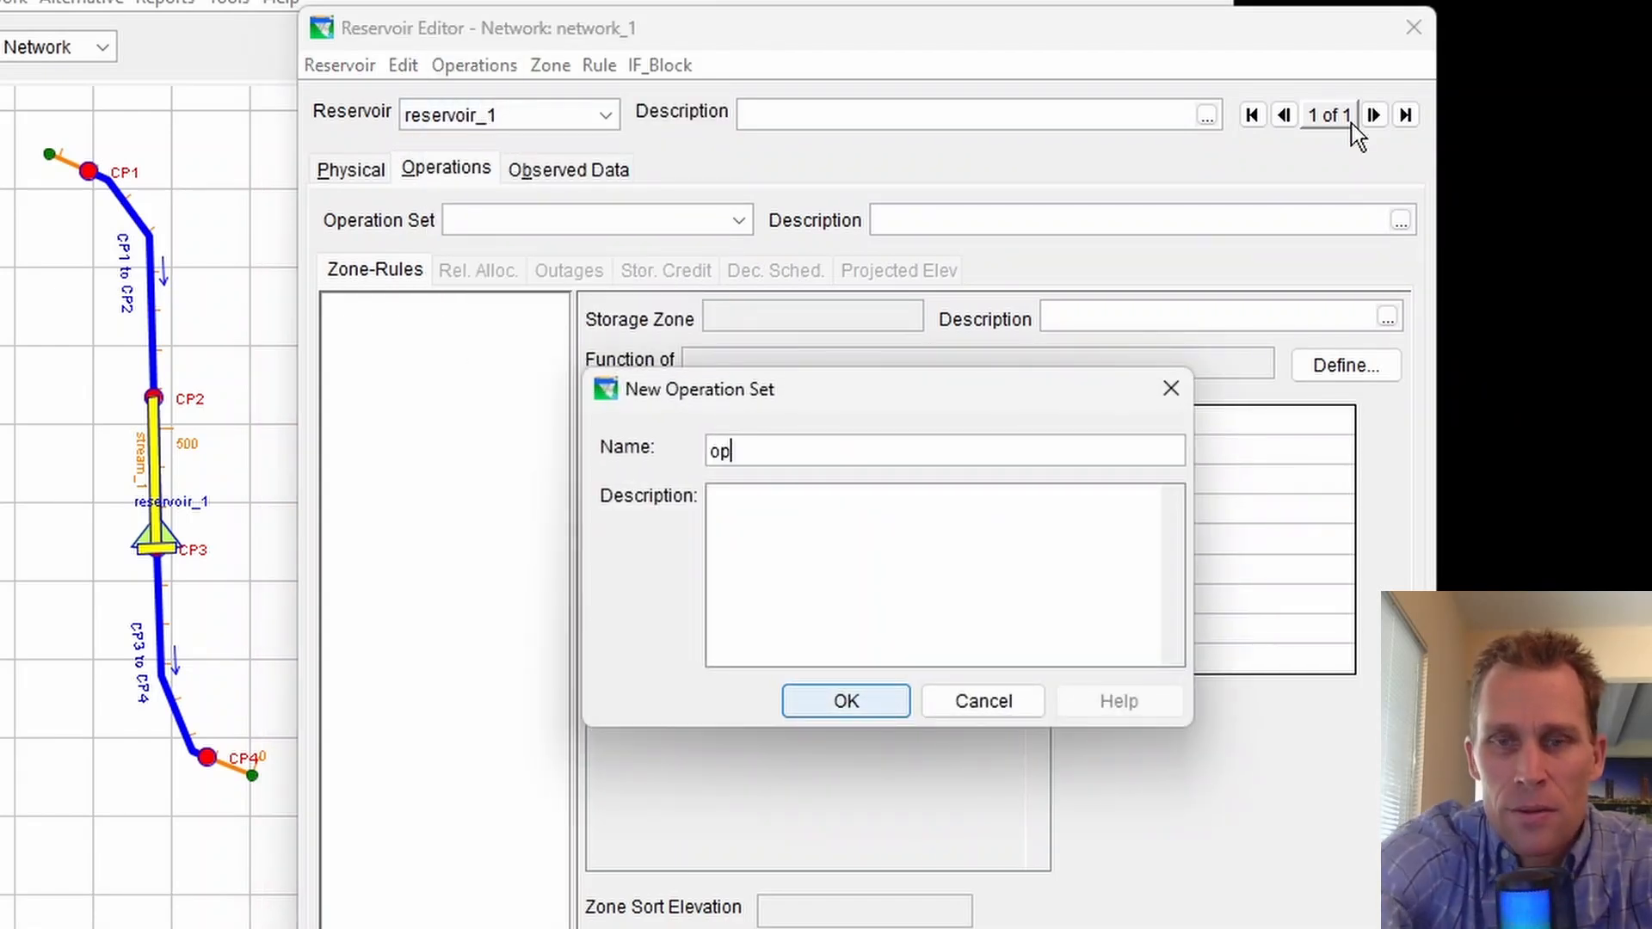
type("eration_set_1")
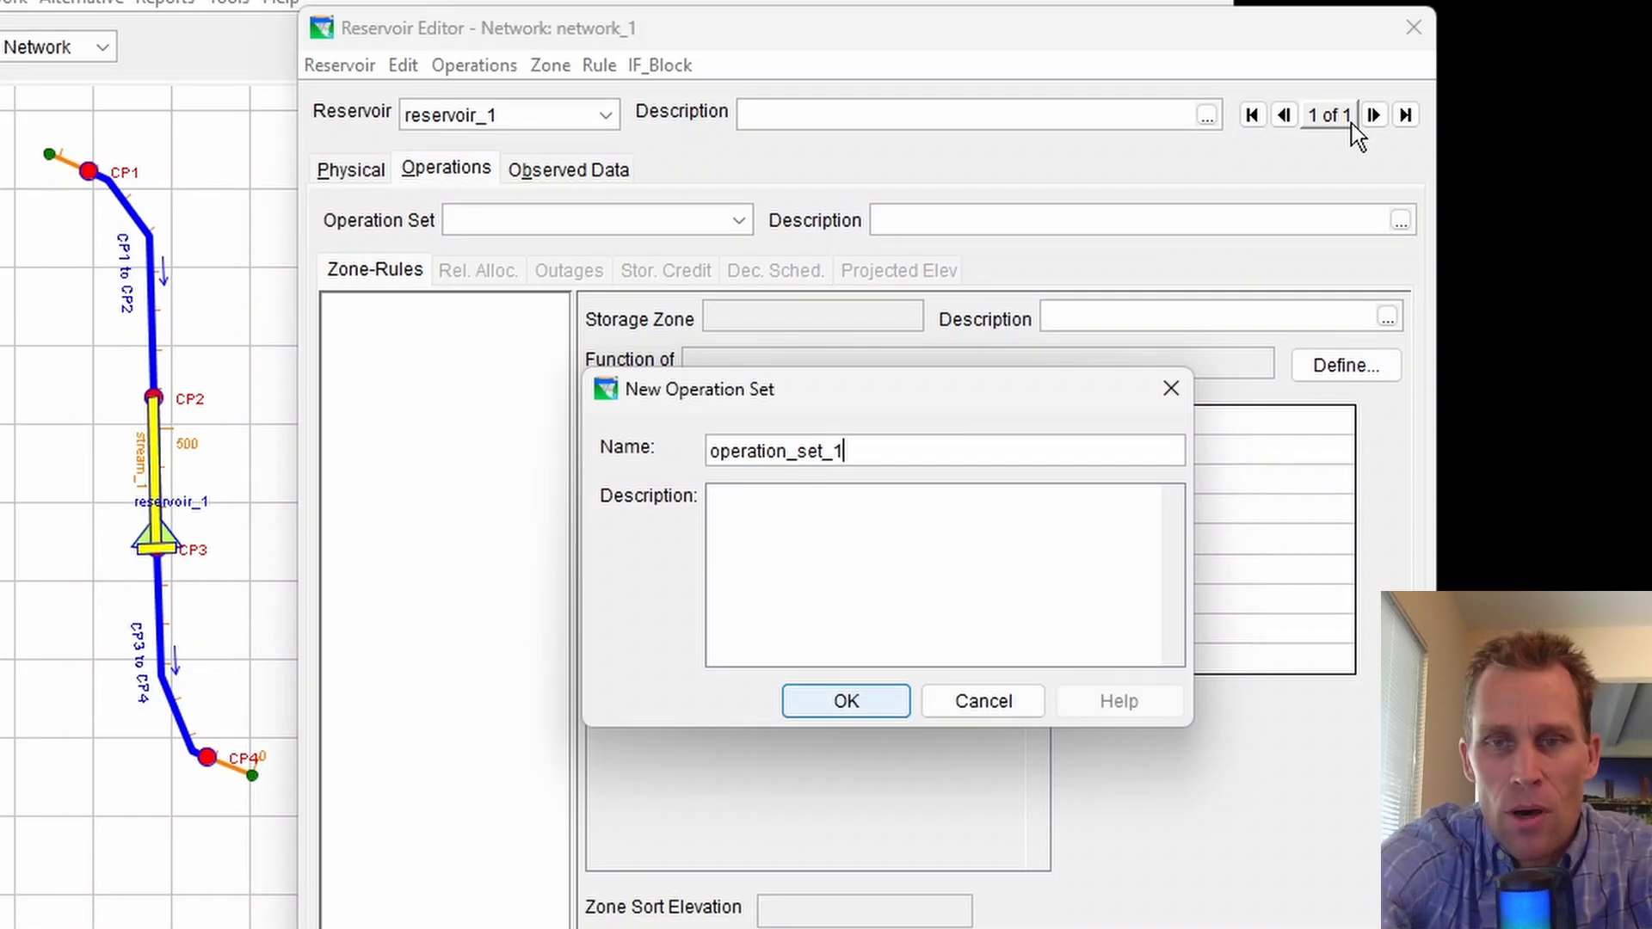
key("Return")
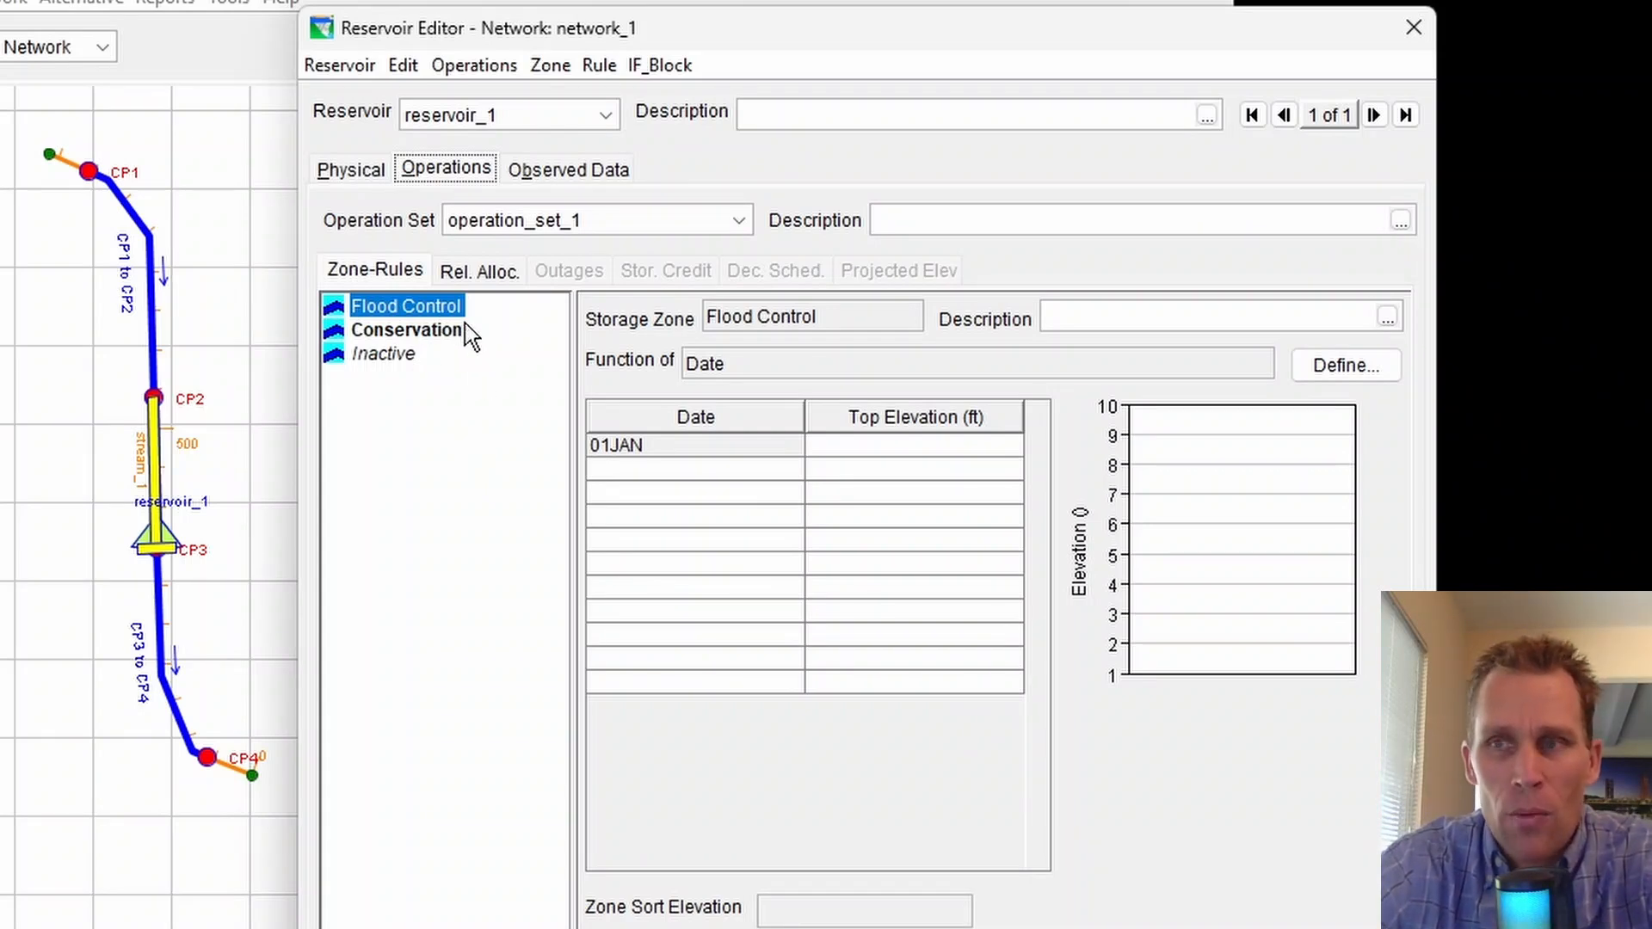
Enable the outage schedule option for the operation set and open its Outages tab
left_click(482, 67)
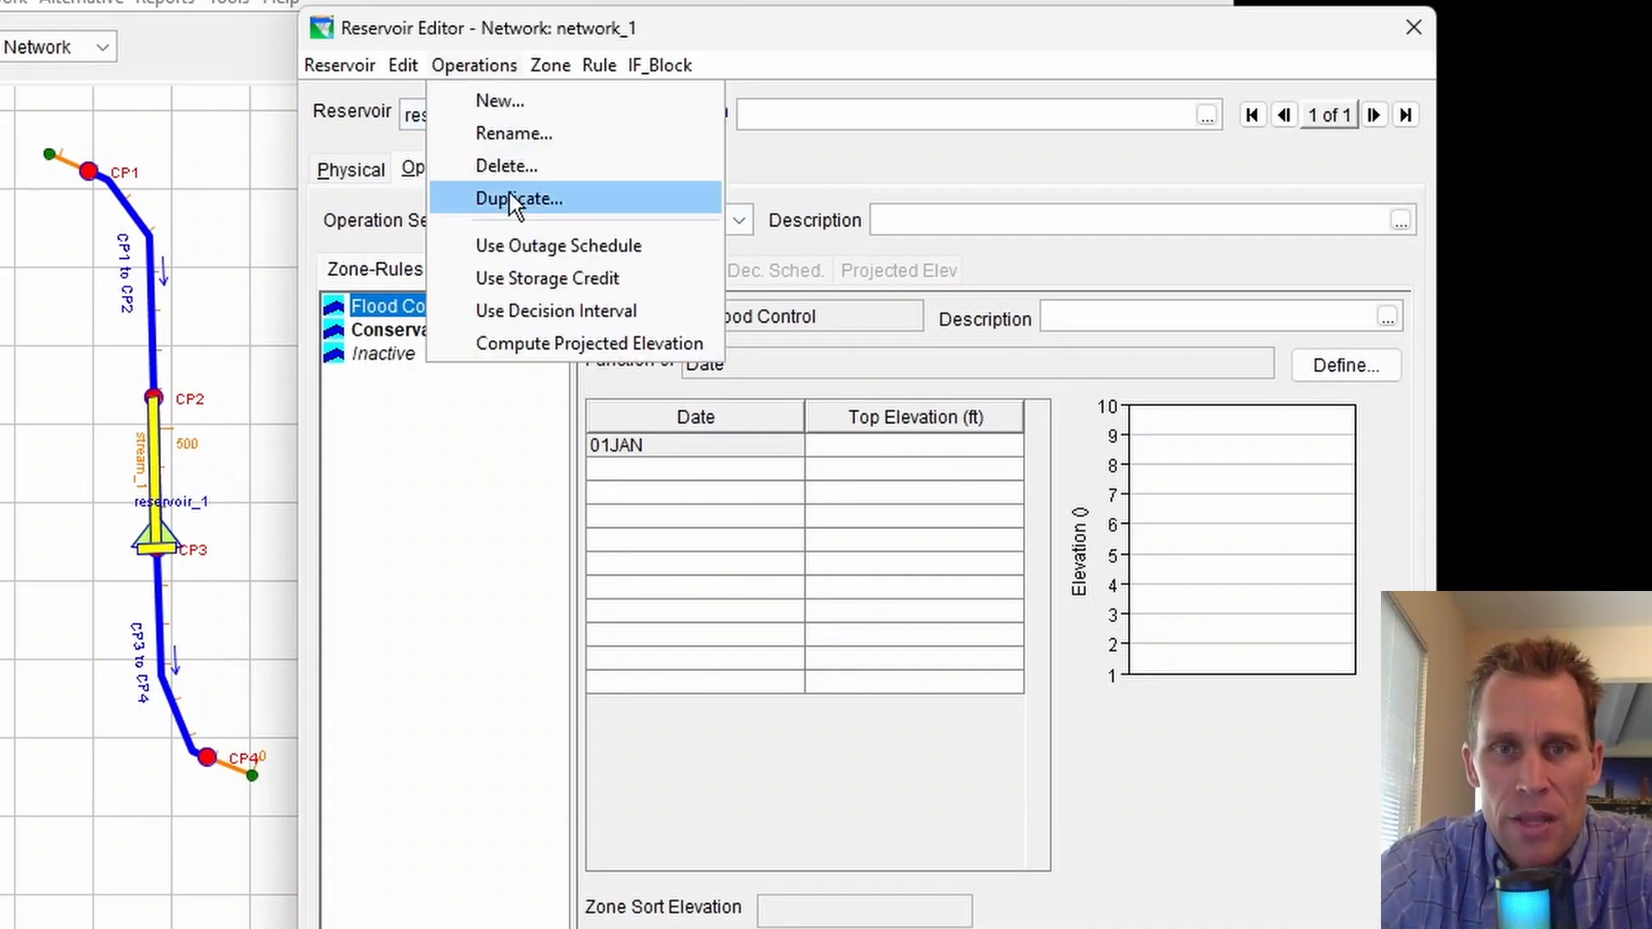
left_click(572, 250)
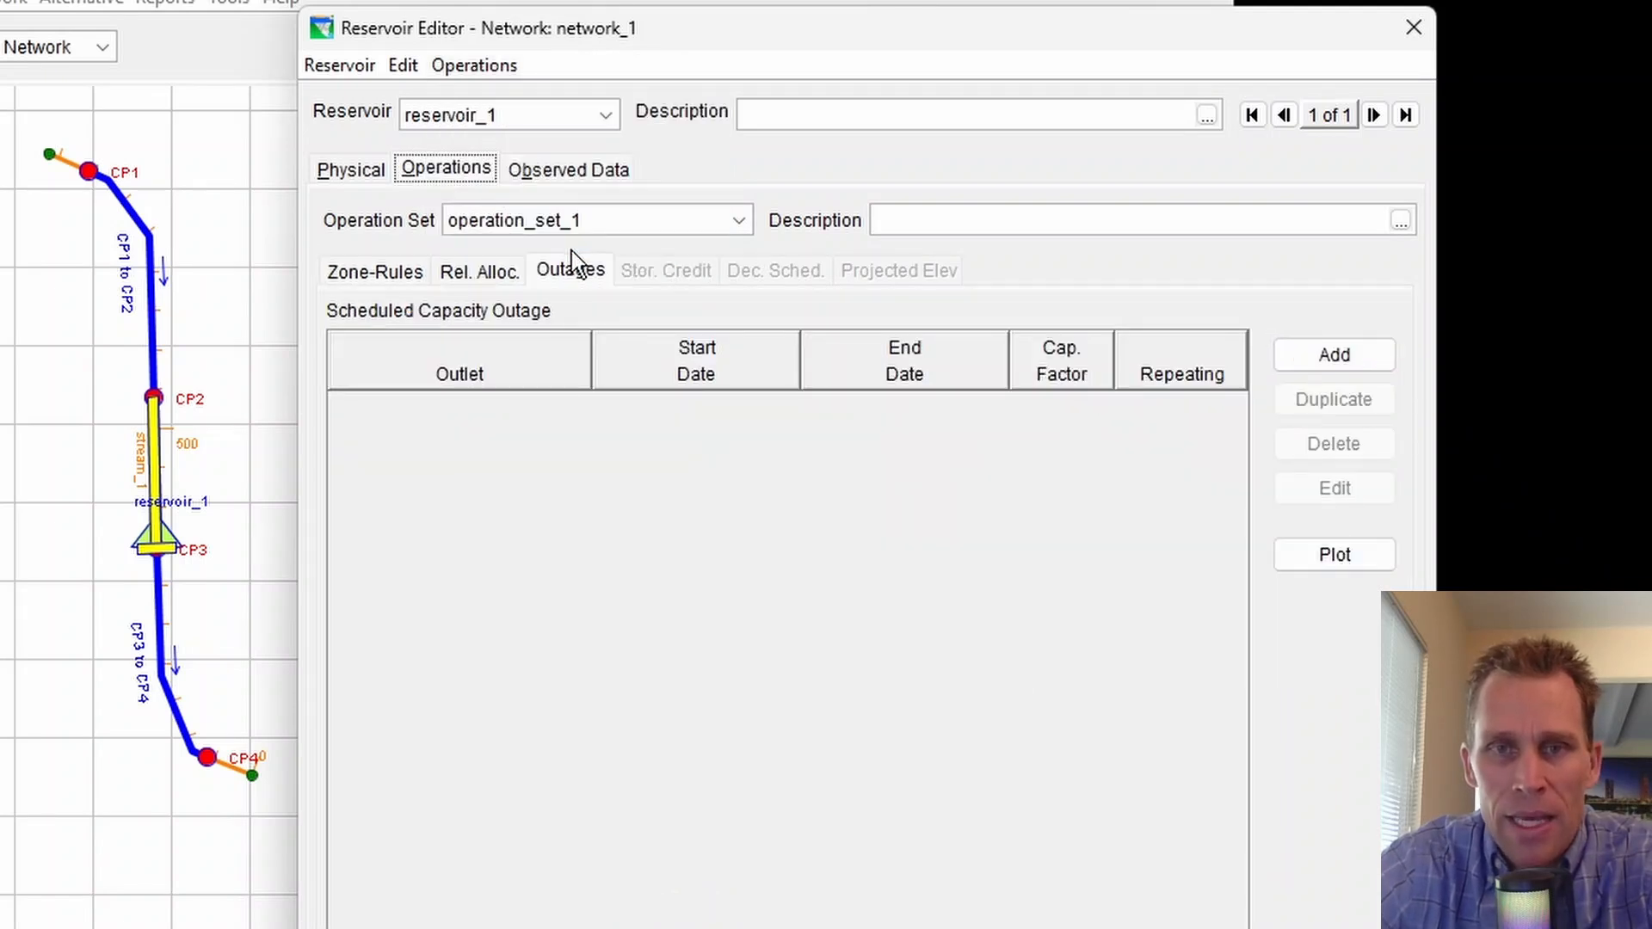
left_click(569, 271)
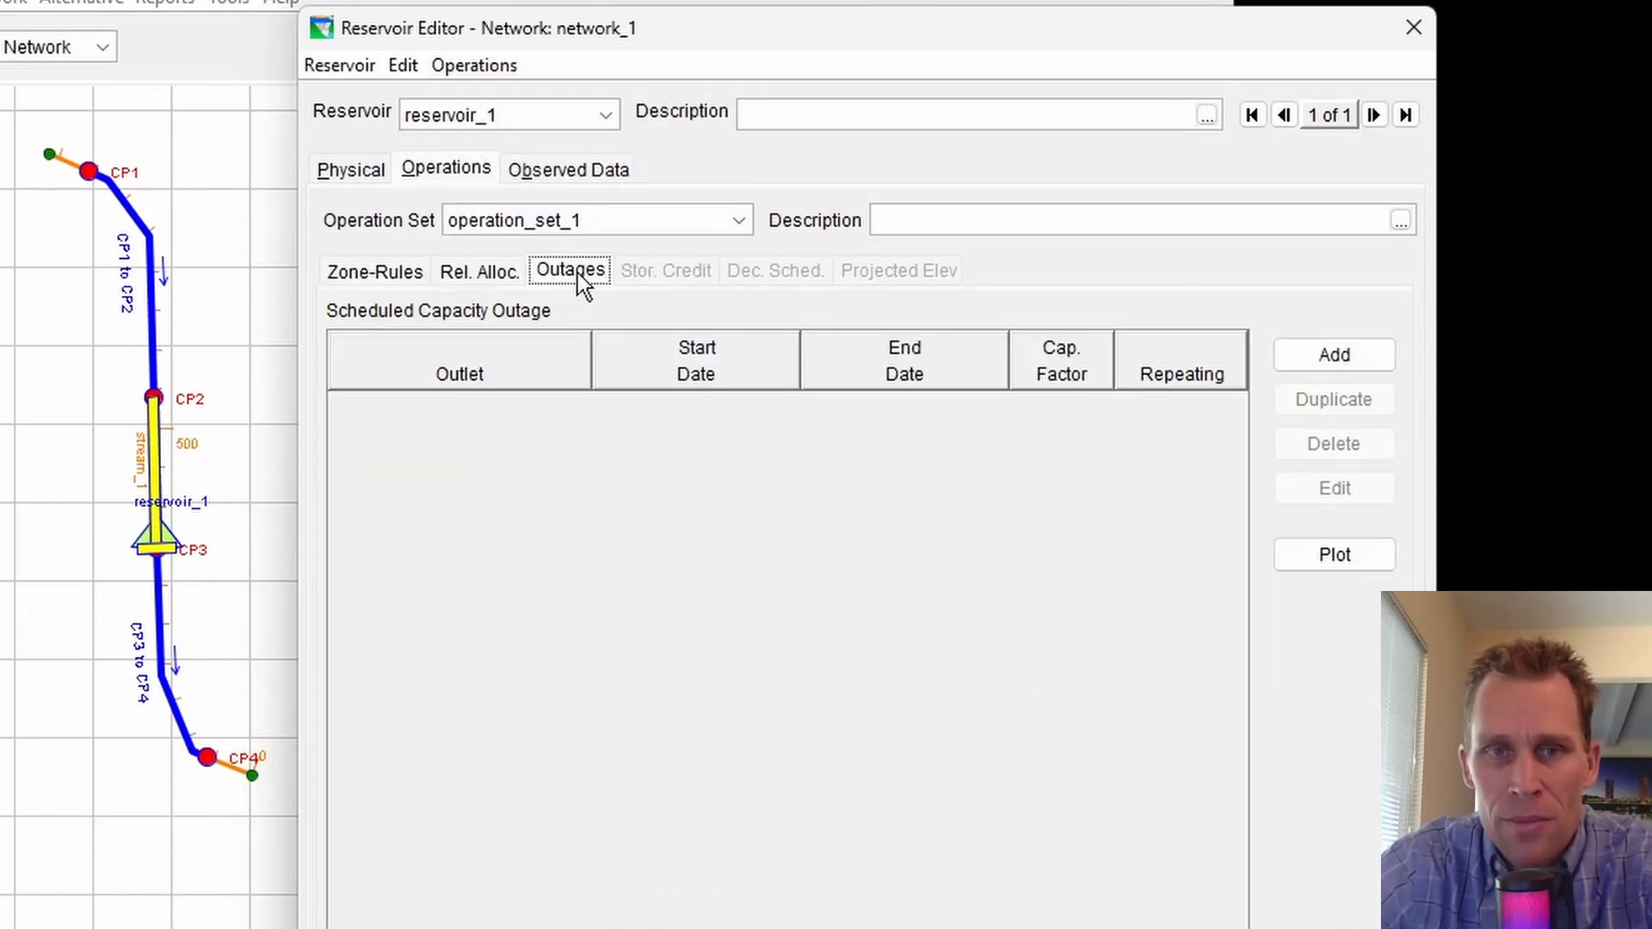
Review the operation set's Zone-Rules, release allocation and outages tabs and its operations options
left_click(378, 271)
left_click(473, 276)
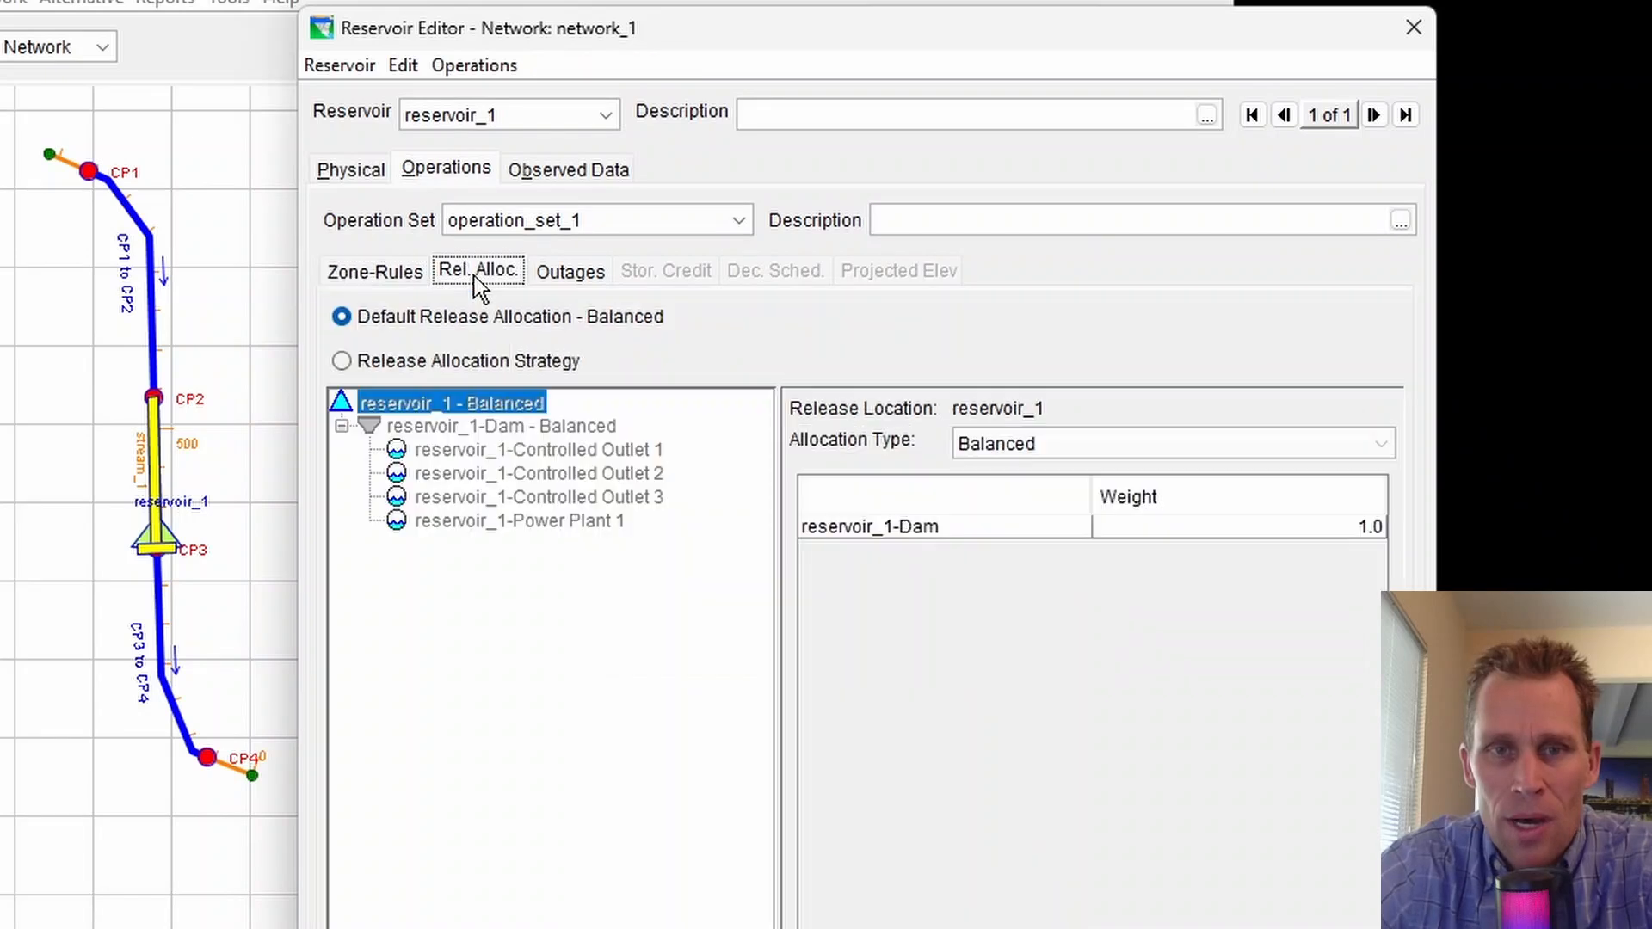
left_click(560, 271)
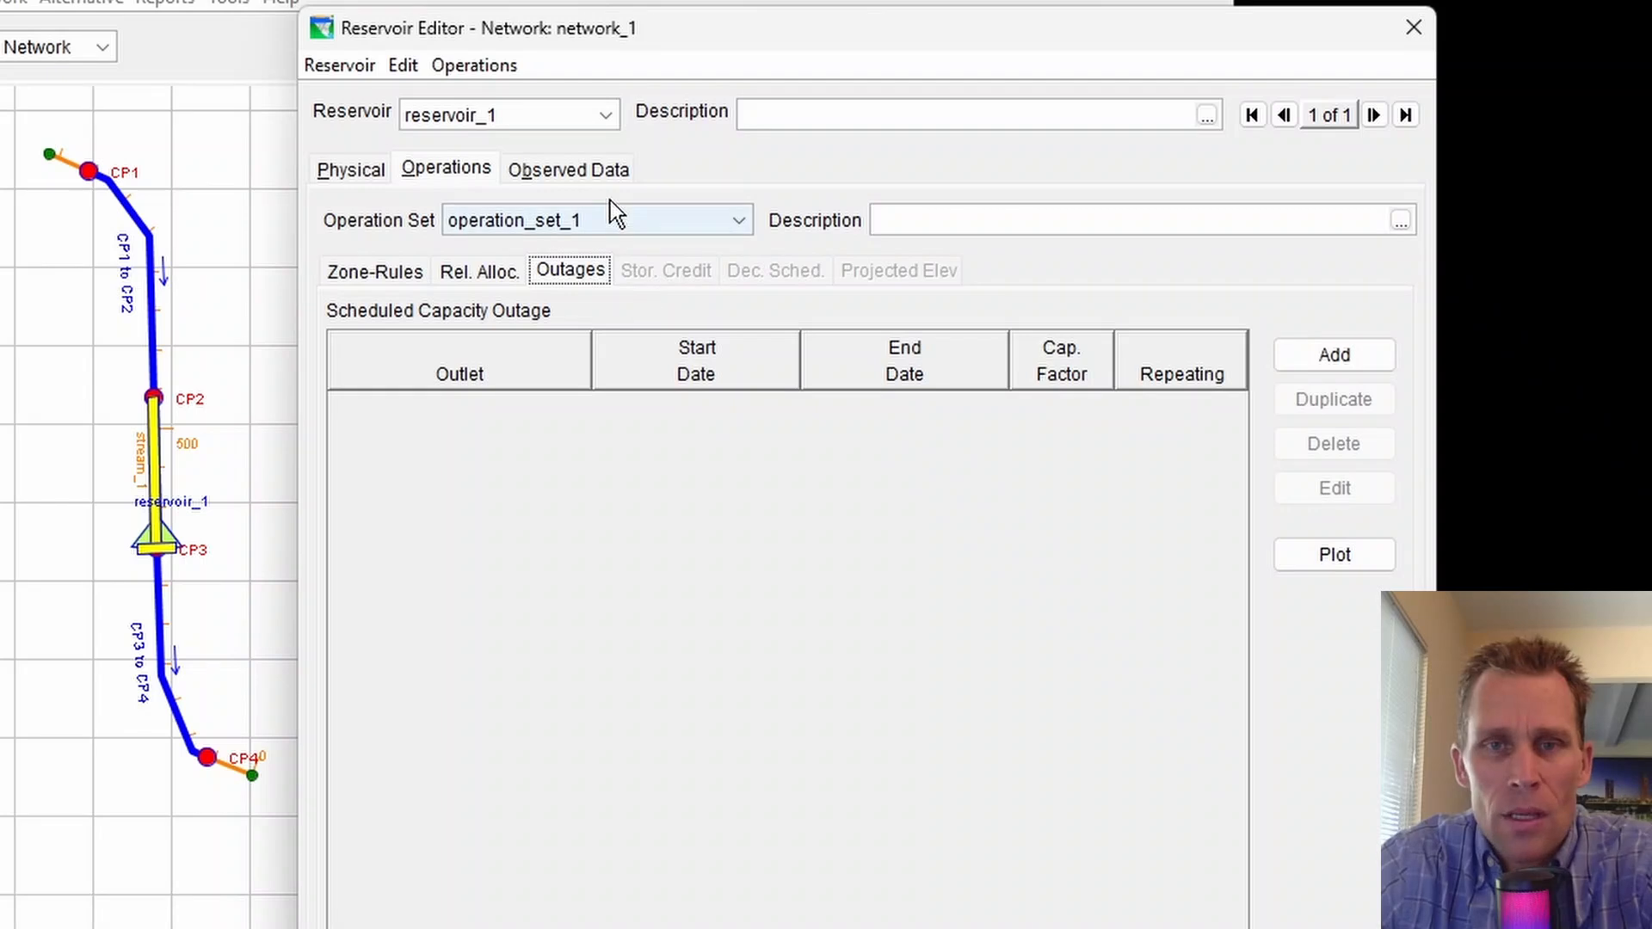
left_click(482, 67)
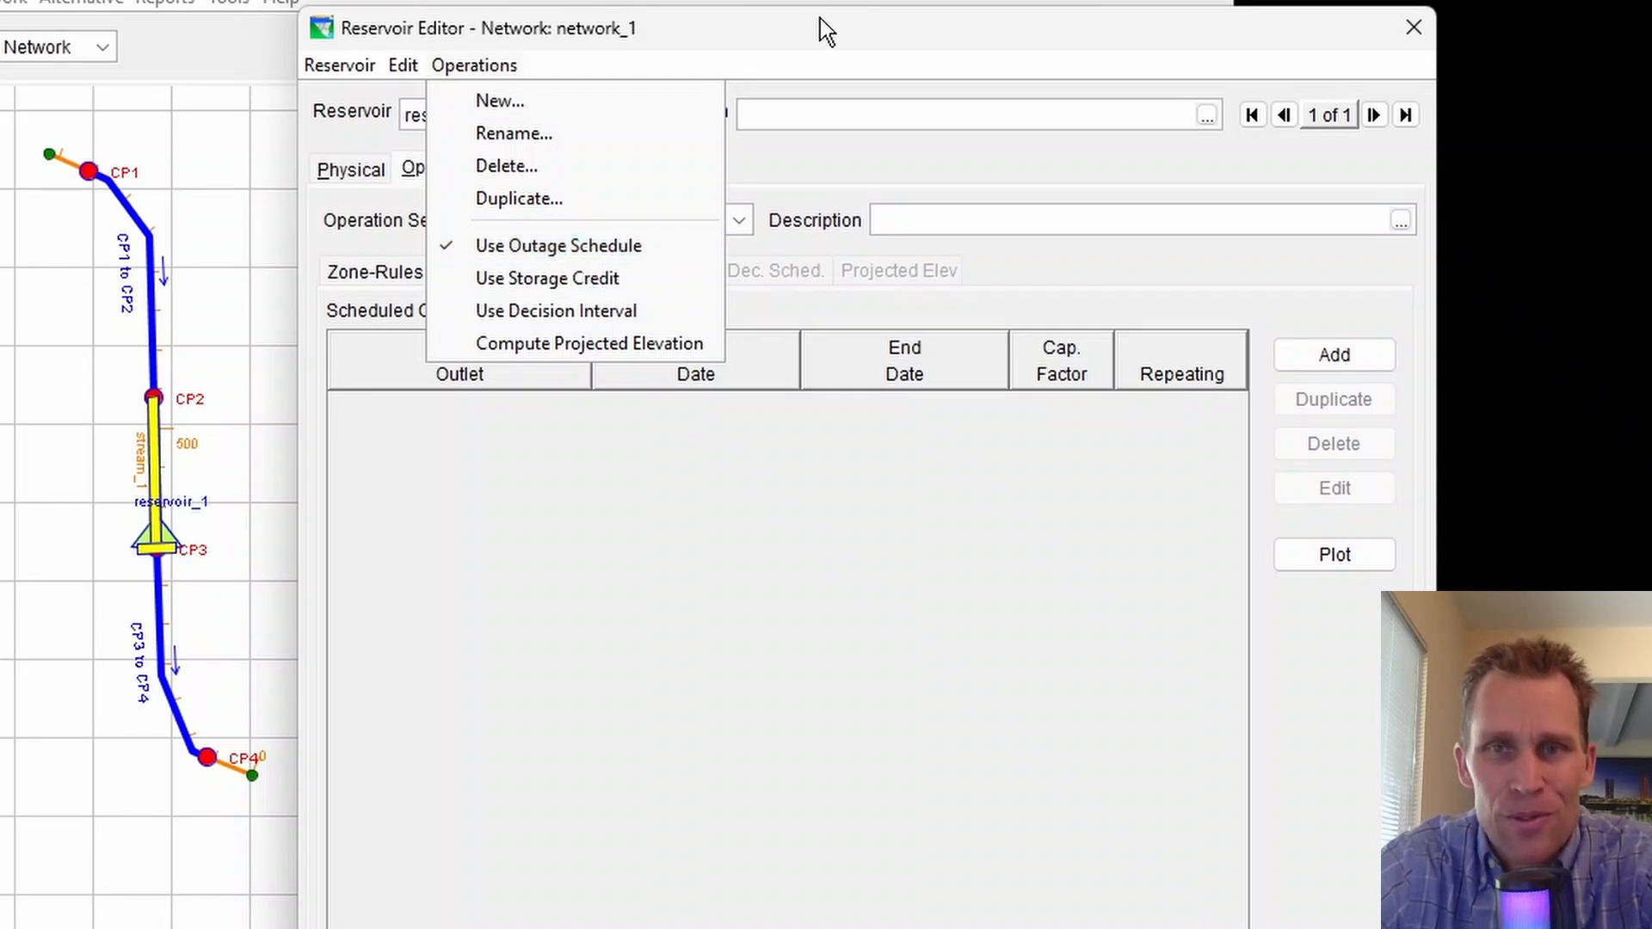
left_click(809, 53)
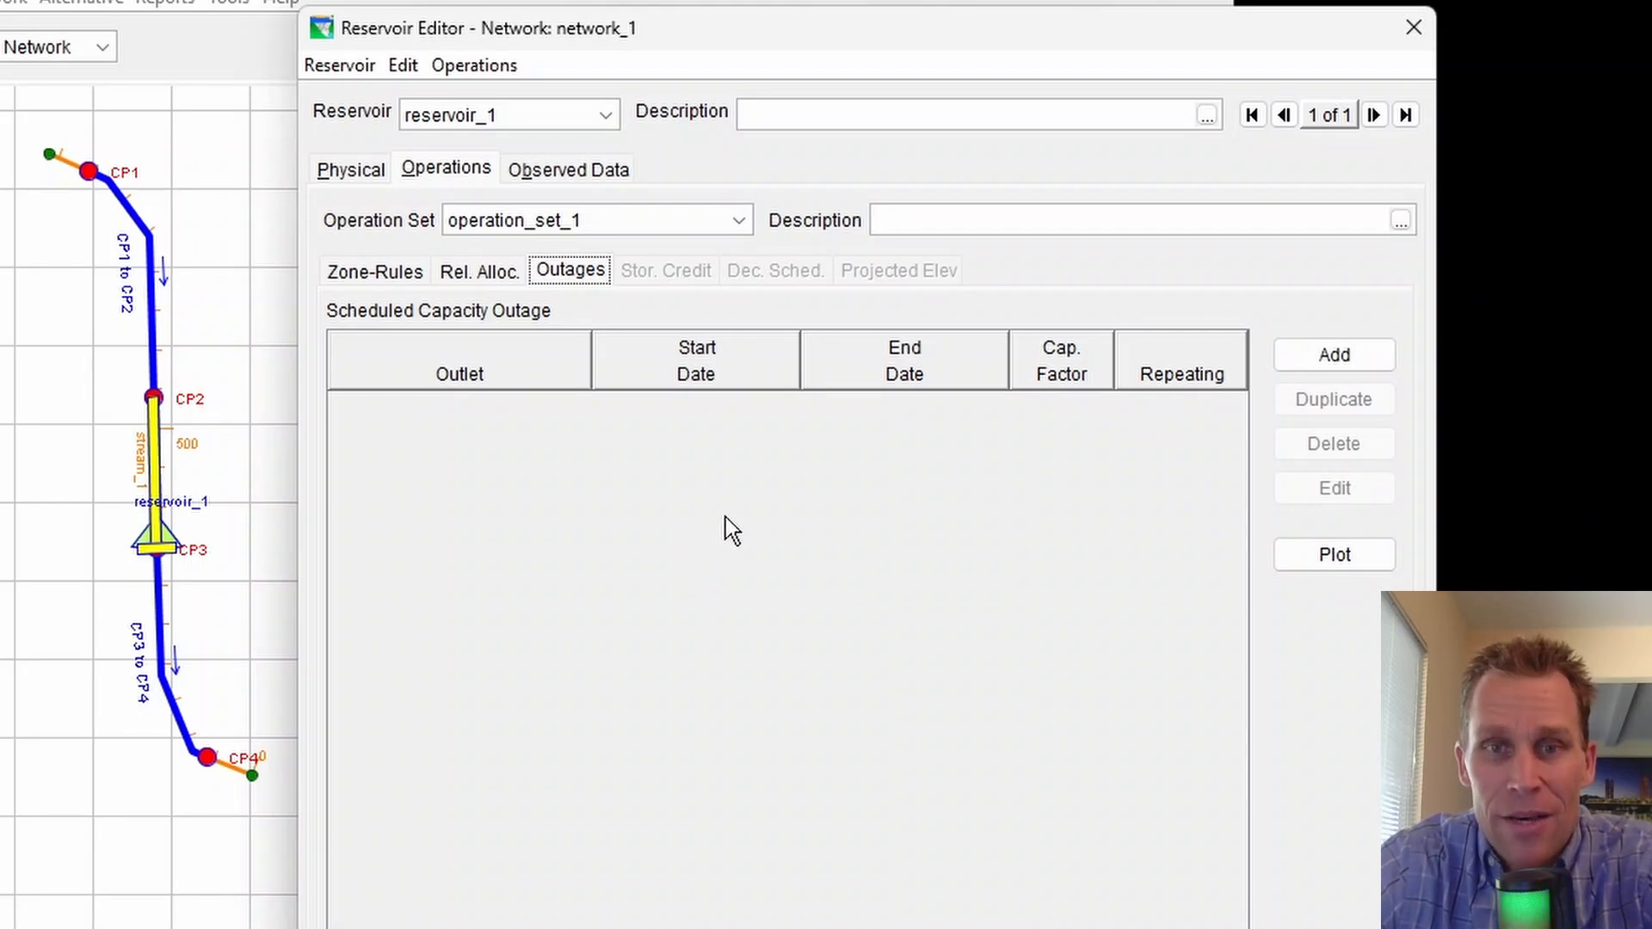
Add a scheduled capacity outage and choose Controlled Outlet 1 as its outlet
left_click(1354, 359)
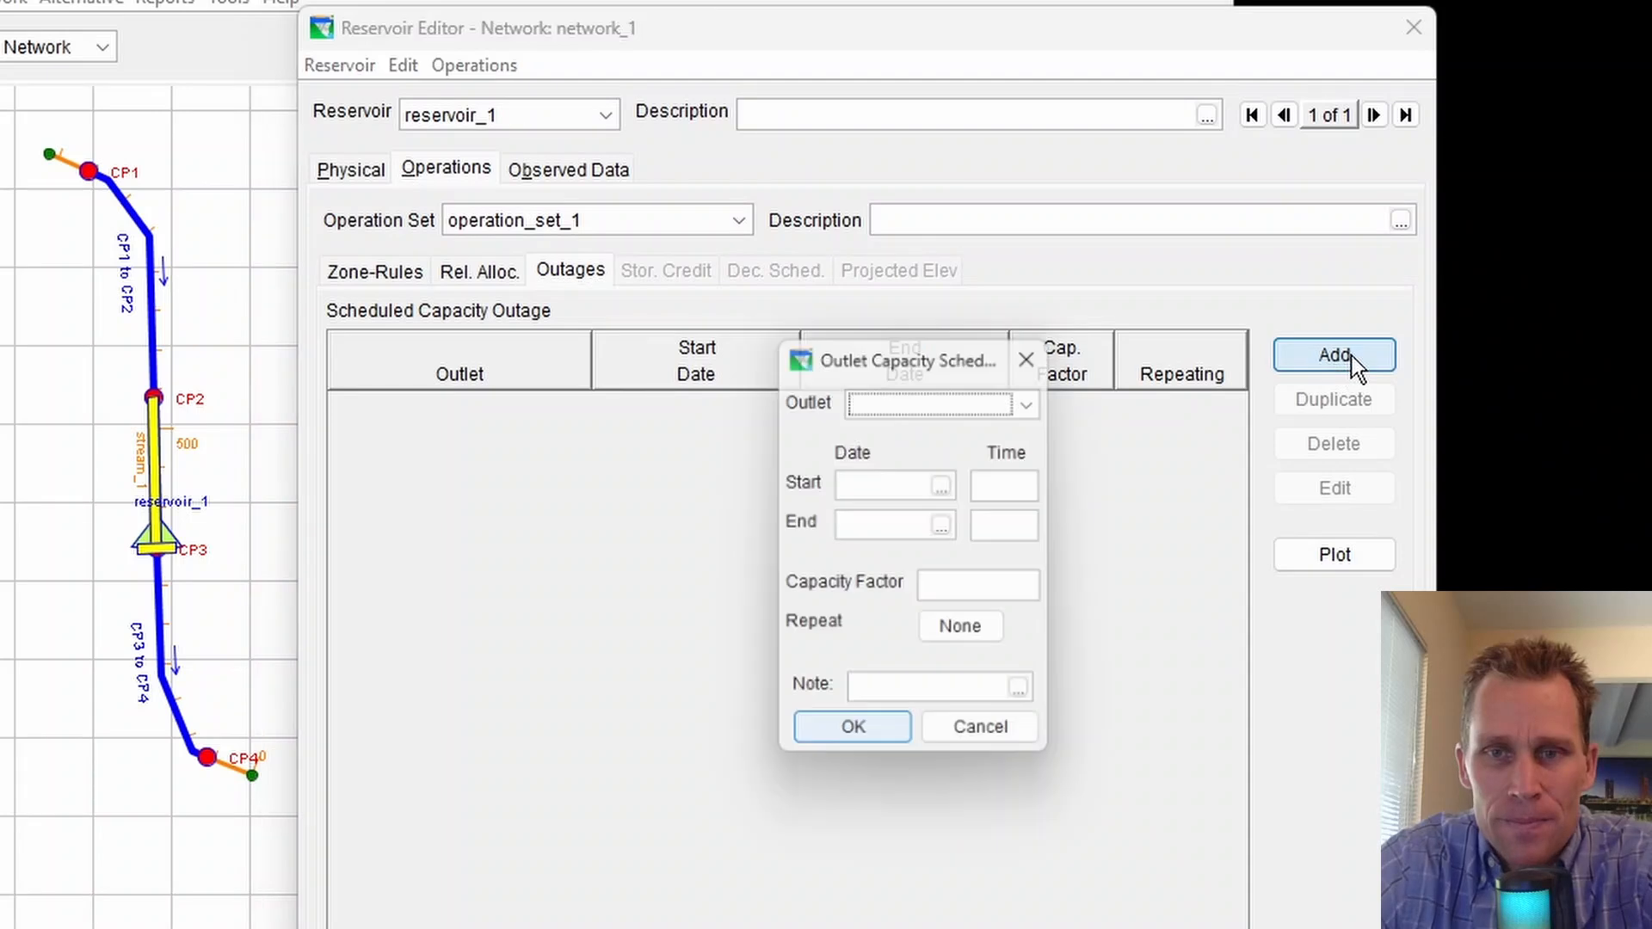
left_click_drag(948, 349, 884, 349)
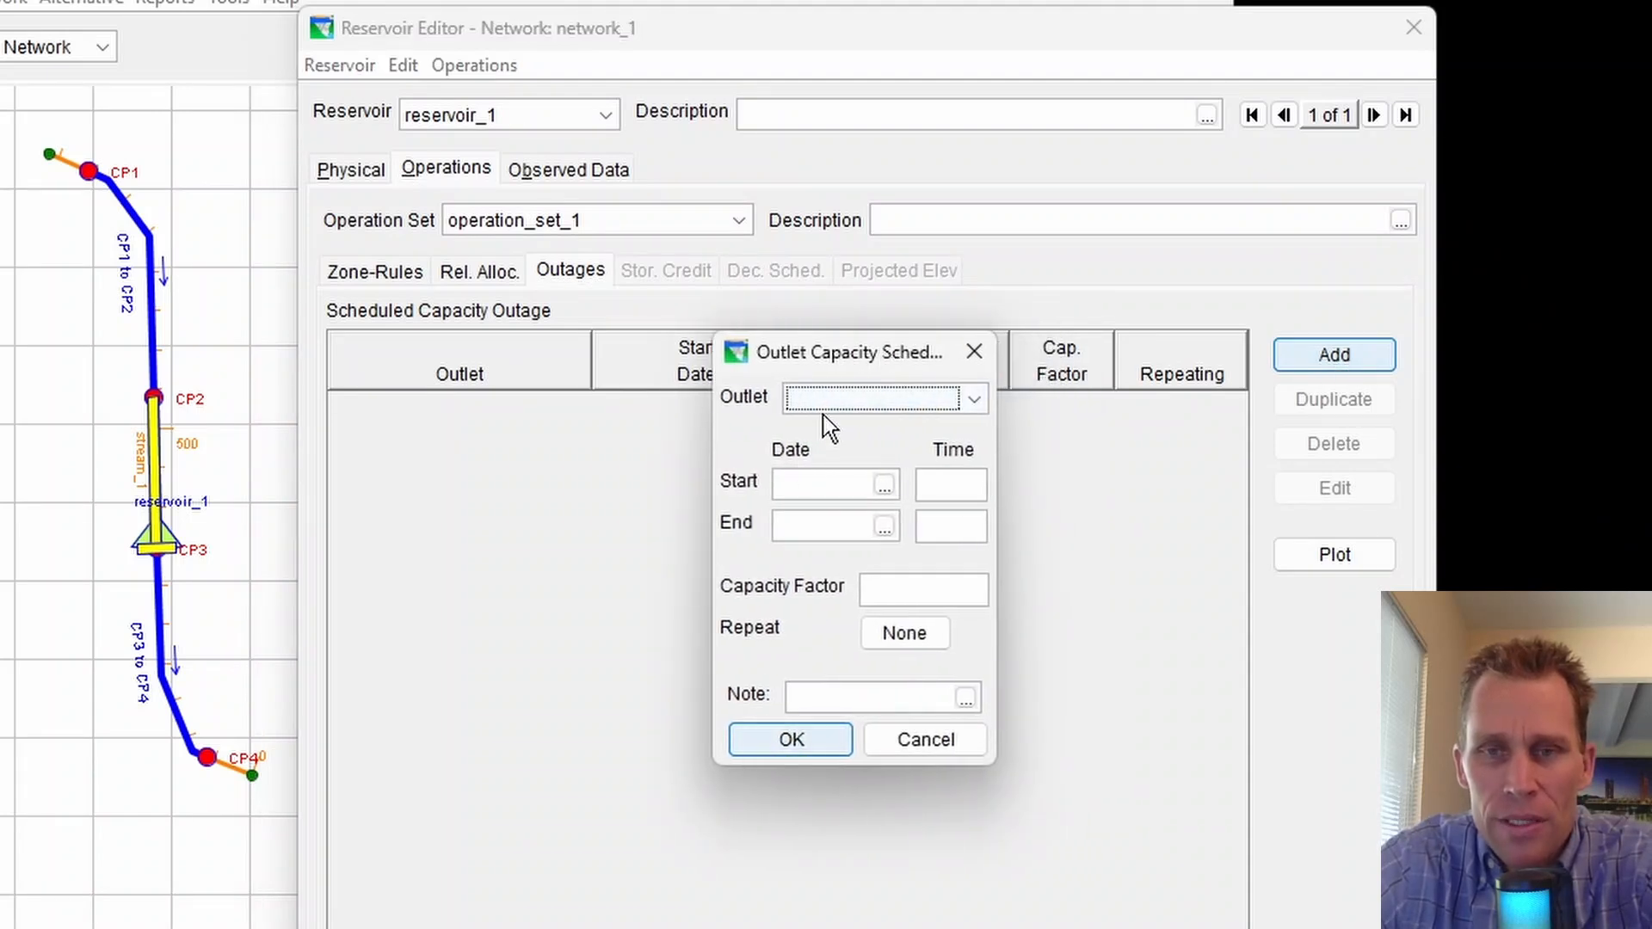
left_click(878, 405)
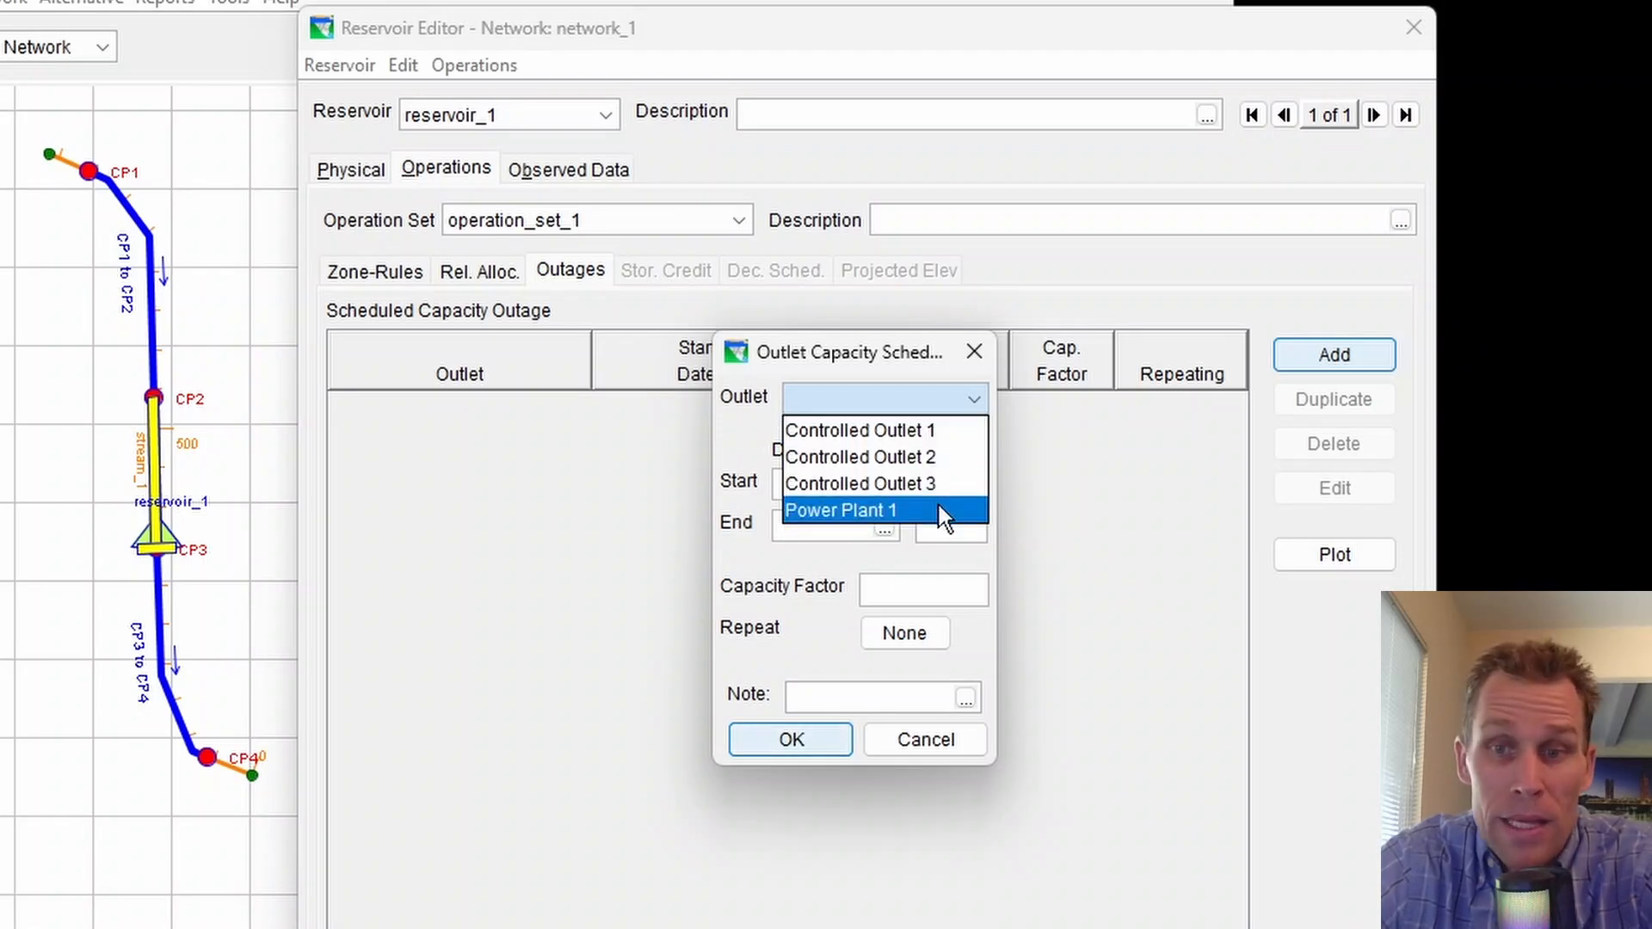
left_click(915, 435)
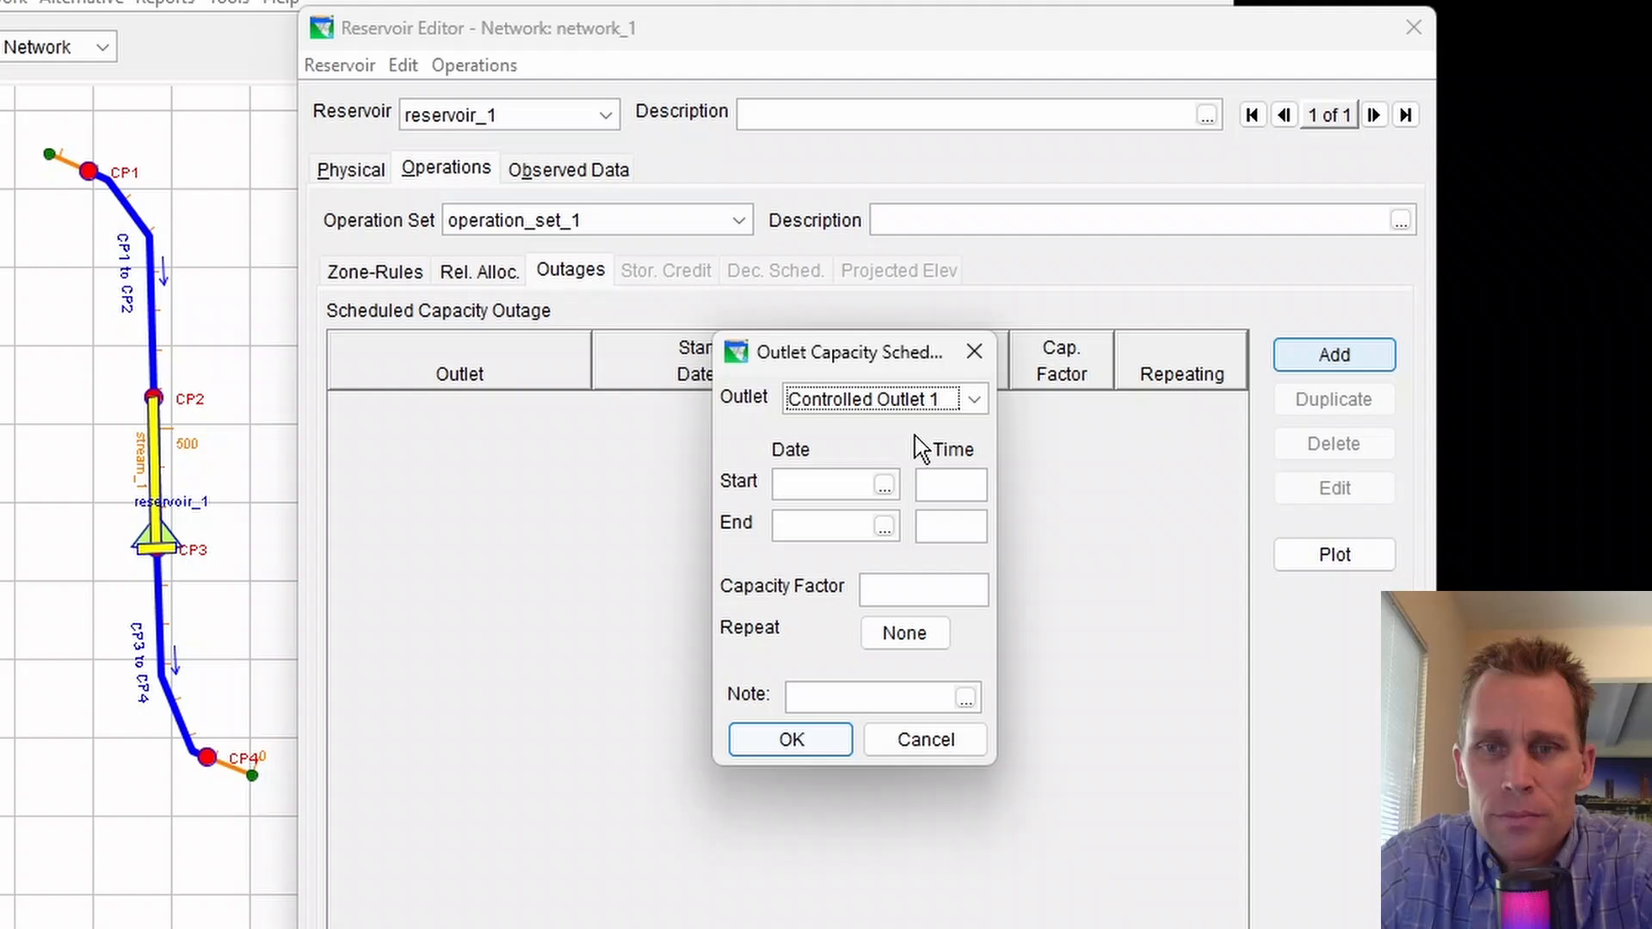
Set the outage start date to 12Aug2024 and end date to 16Aug2024
left_click(813, 487)
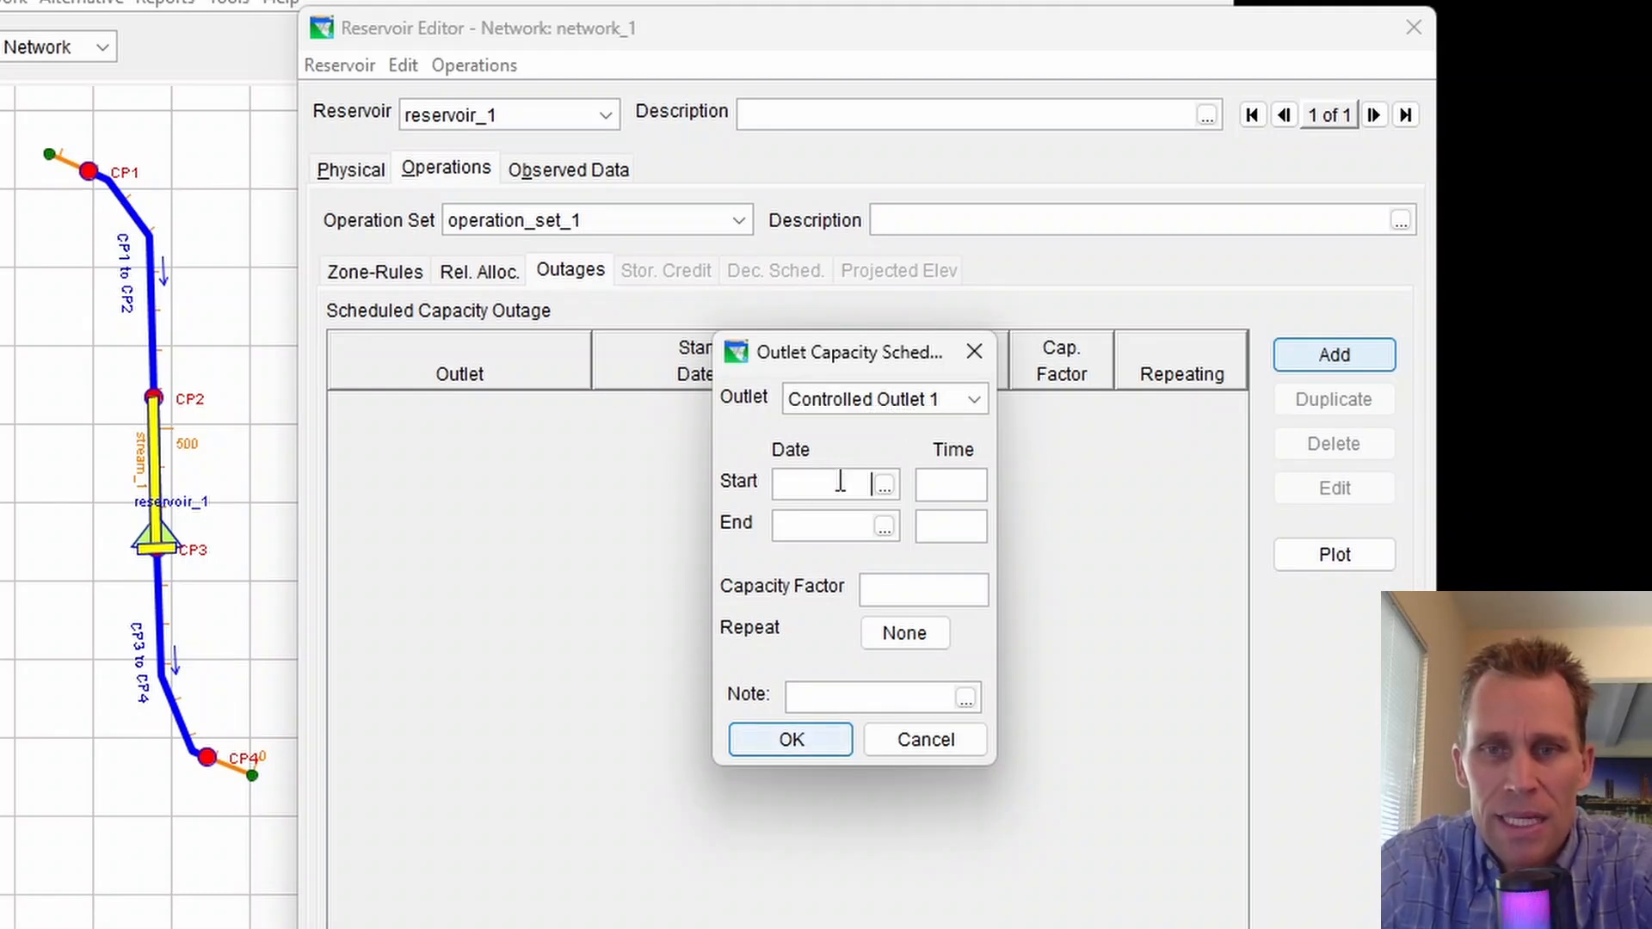
left_click(884, 485)
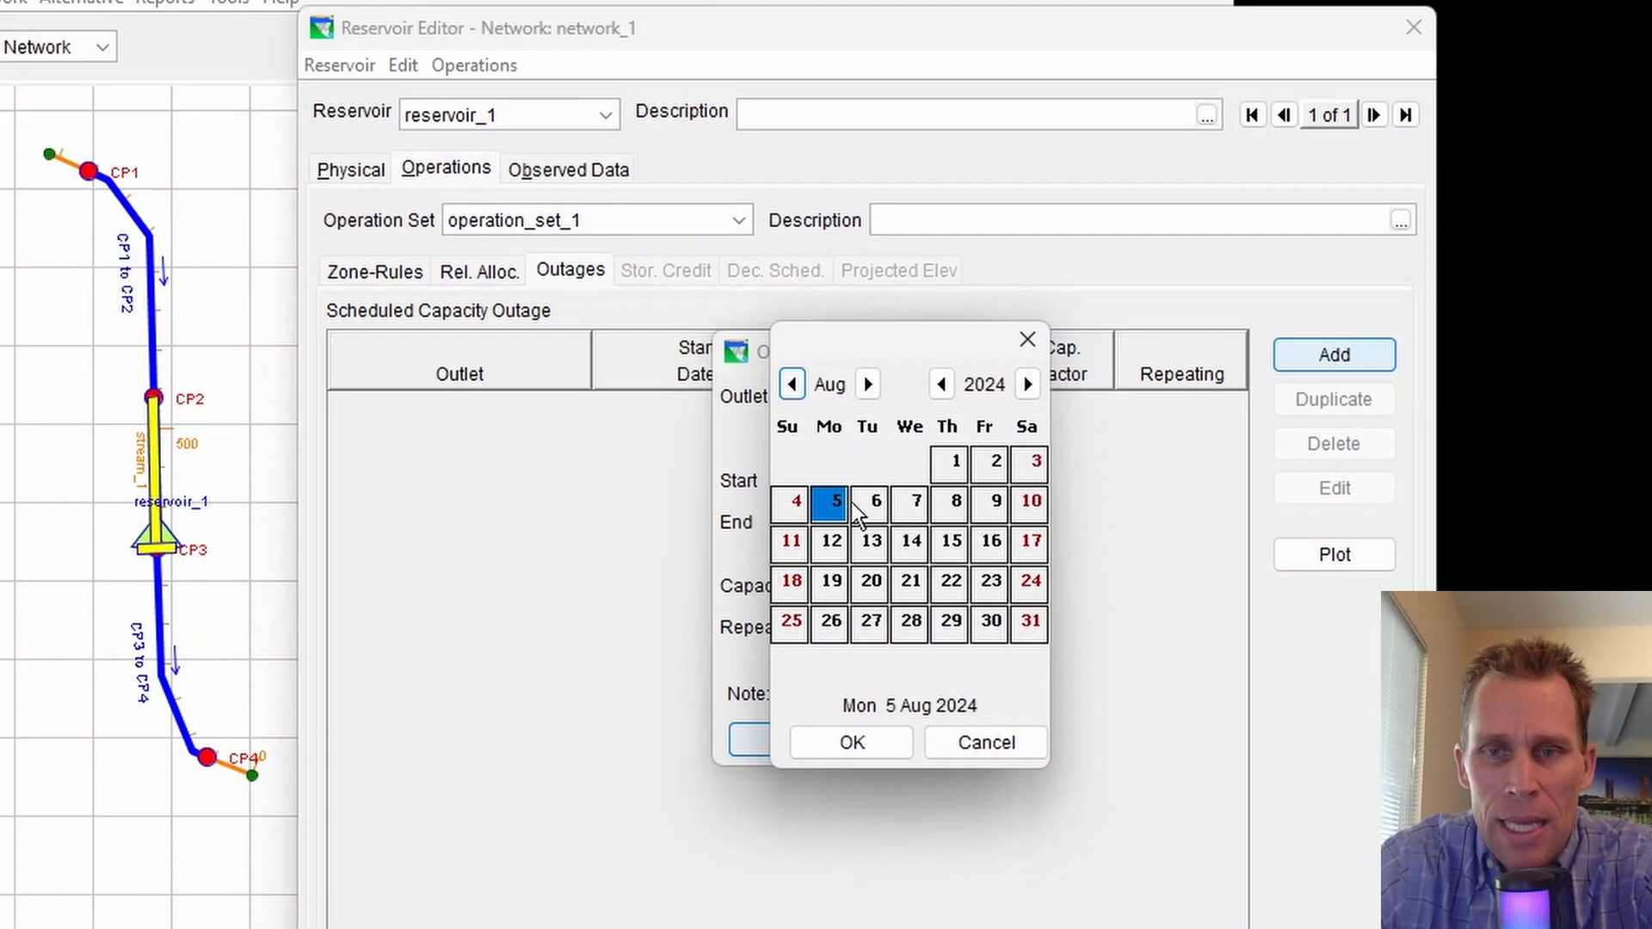
left_click(830, 542)
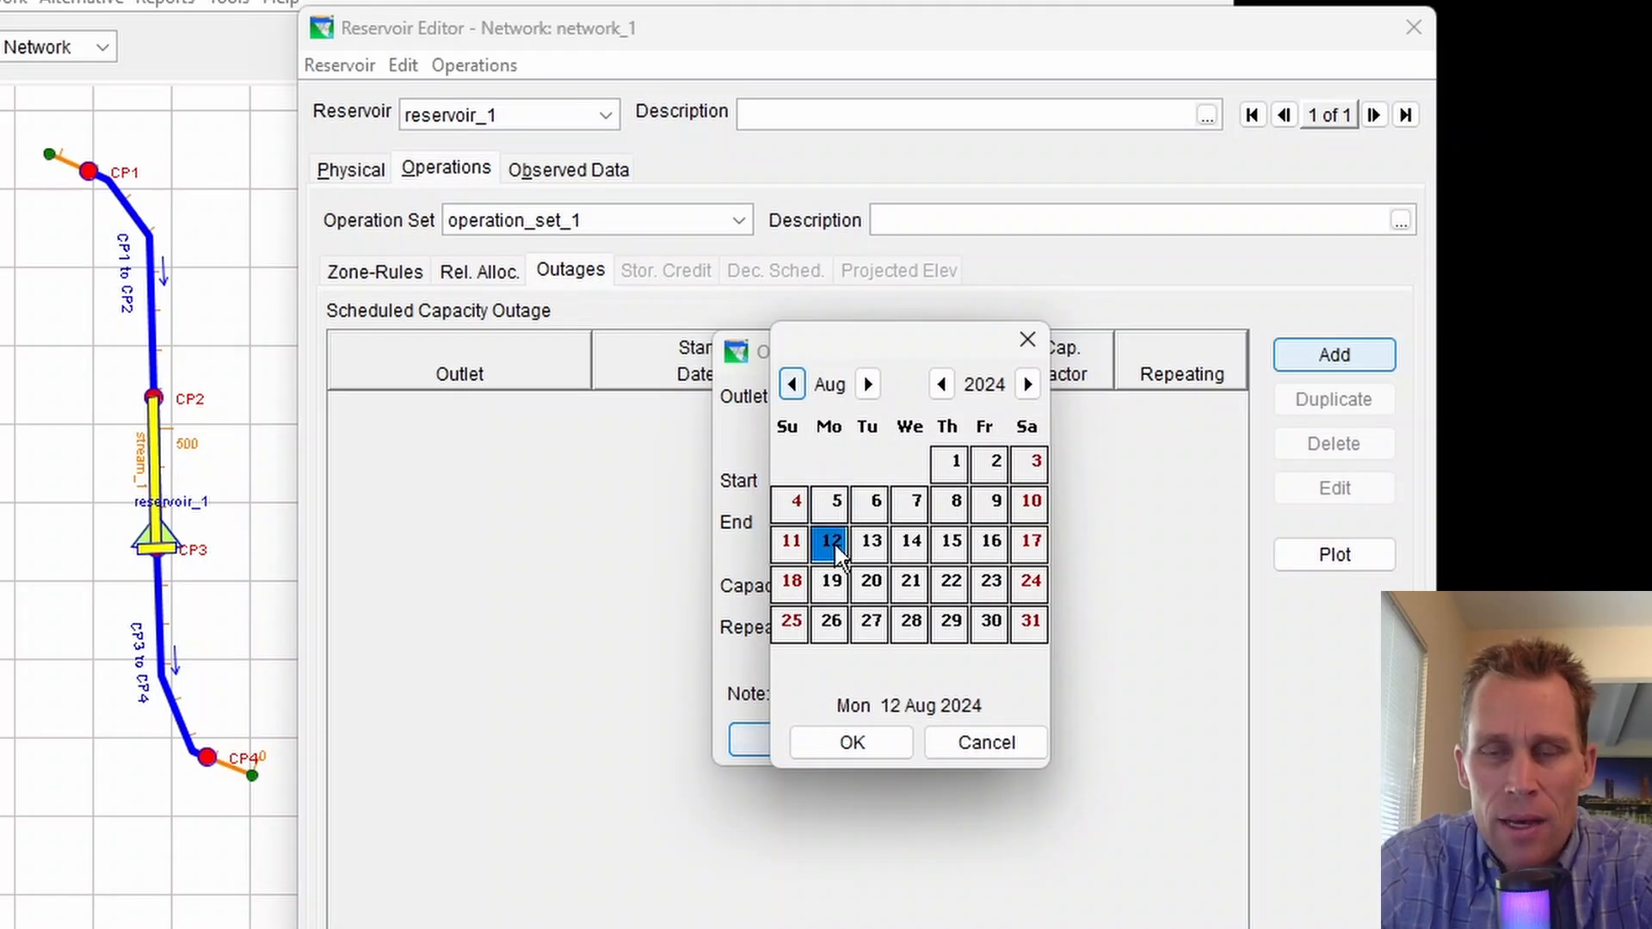
left_click(853, 740)
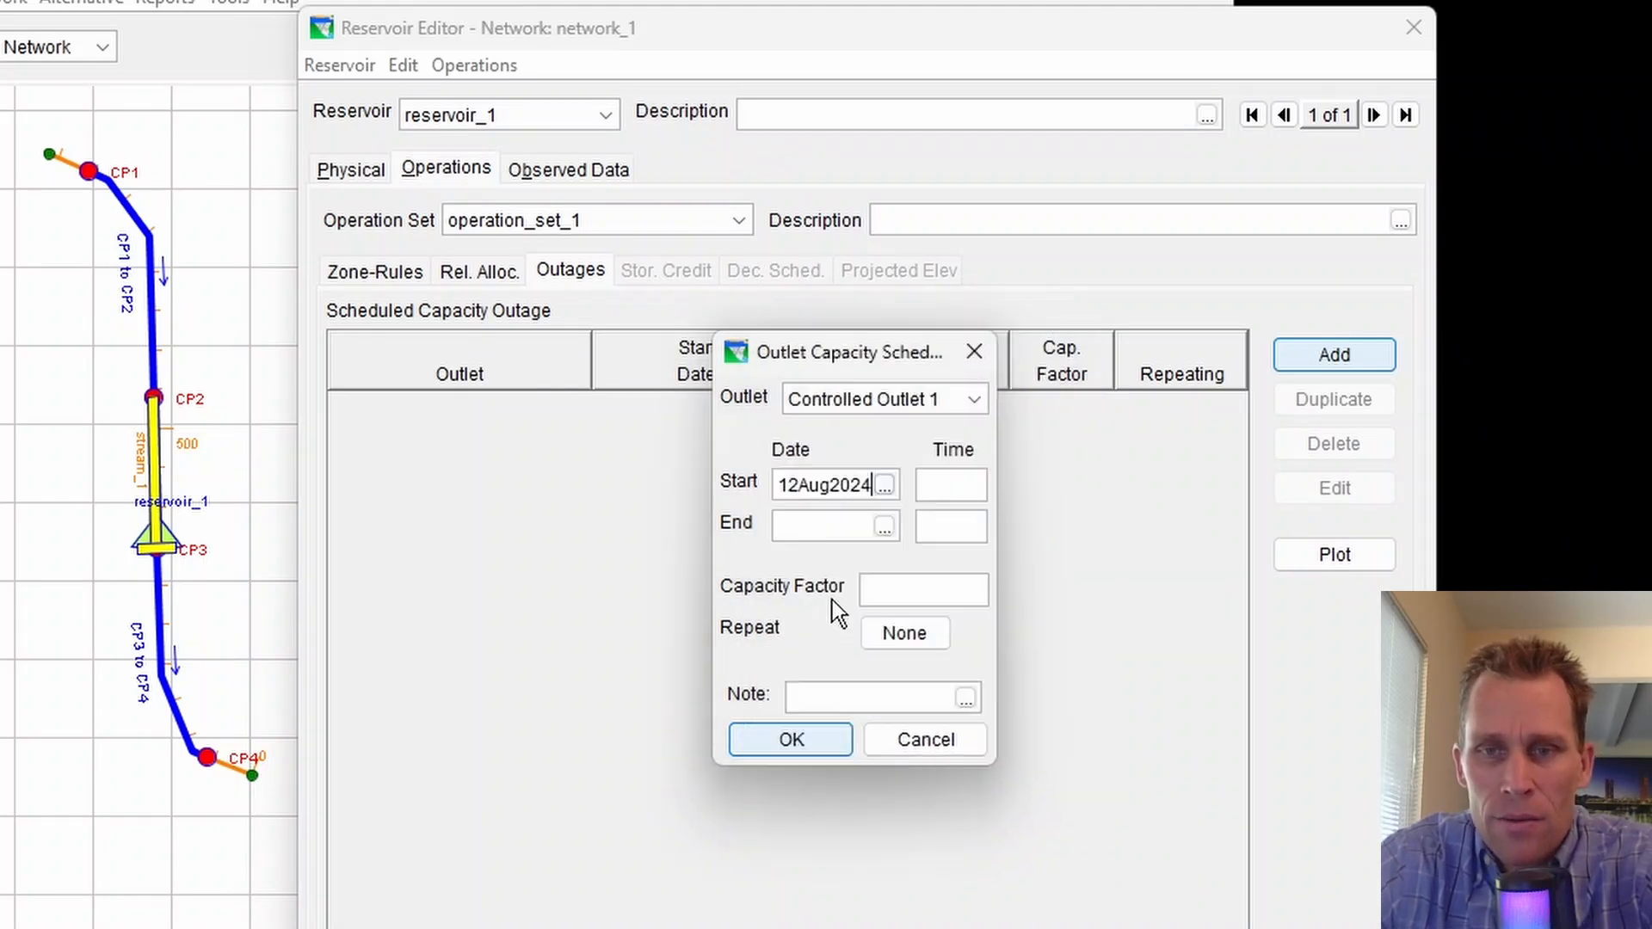
left_click(884, 527)
left_click(991, 540)
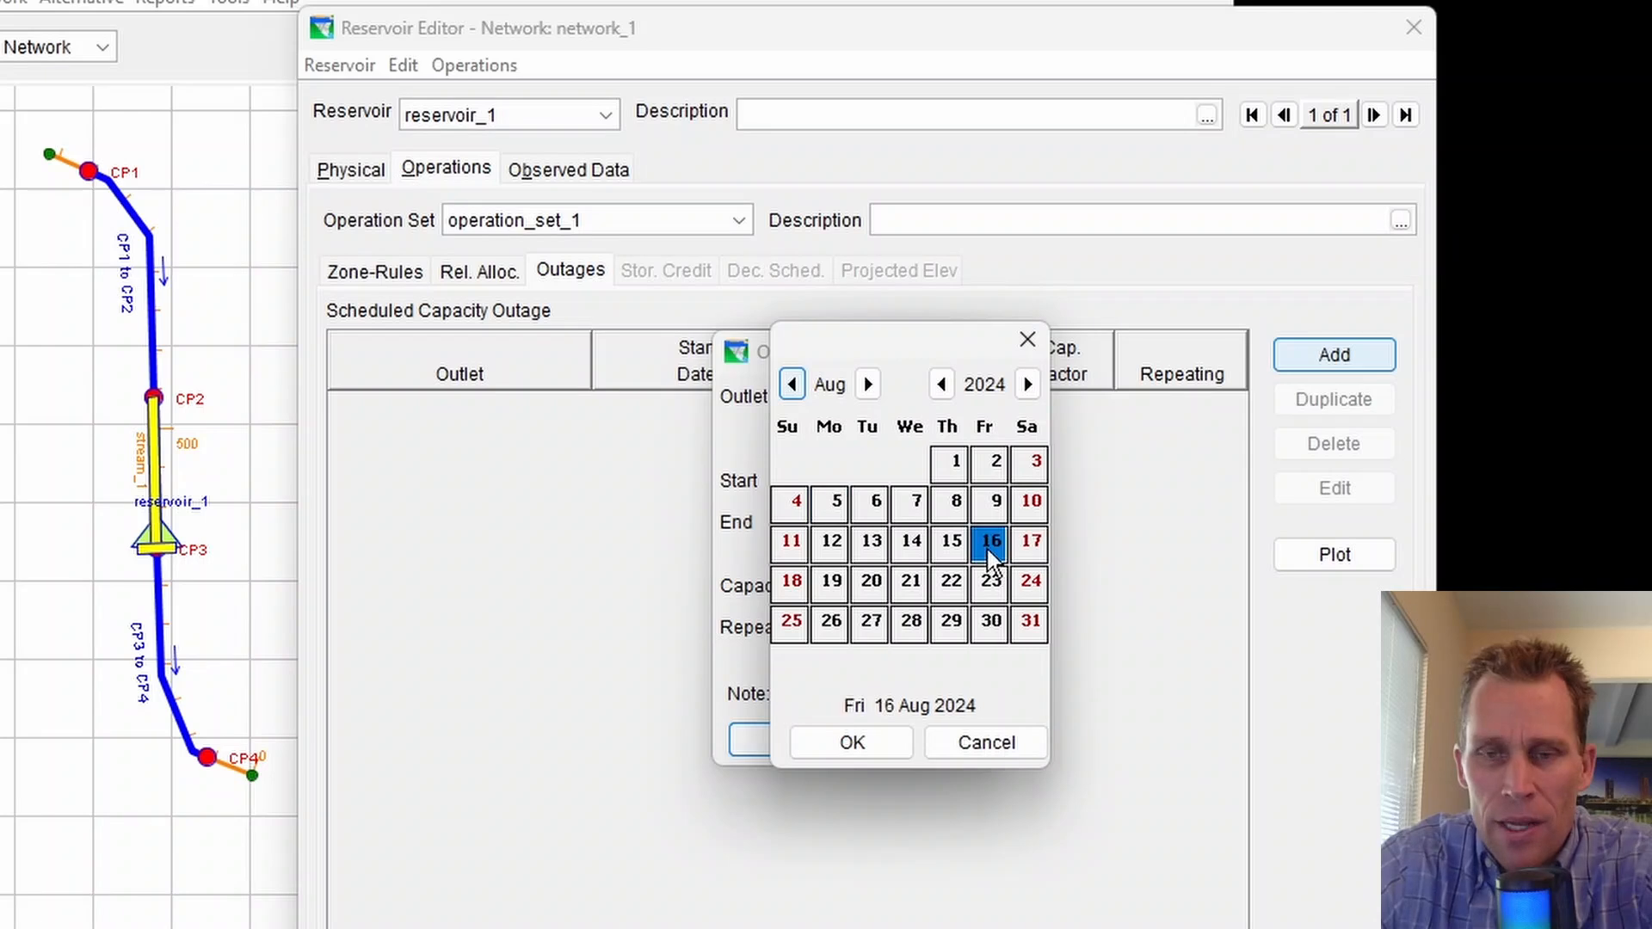
left_click(884, 745)
Set the outage start time to 0000 and end time to 2400
left_click(947, 486)
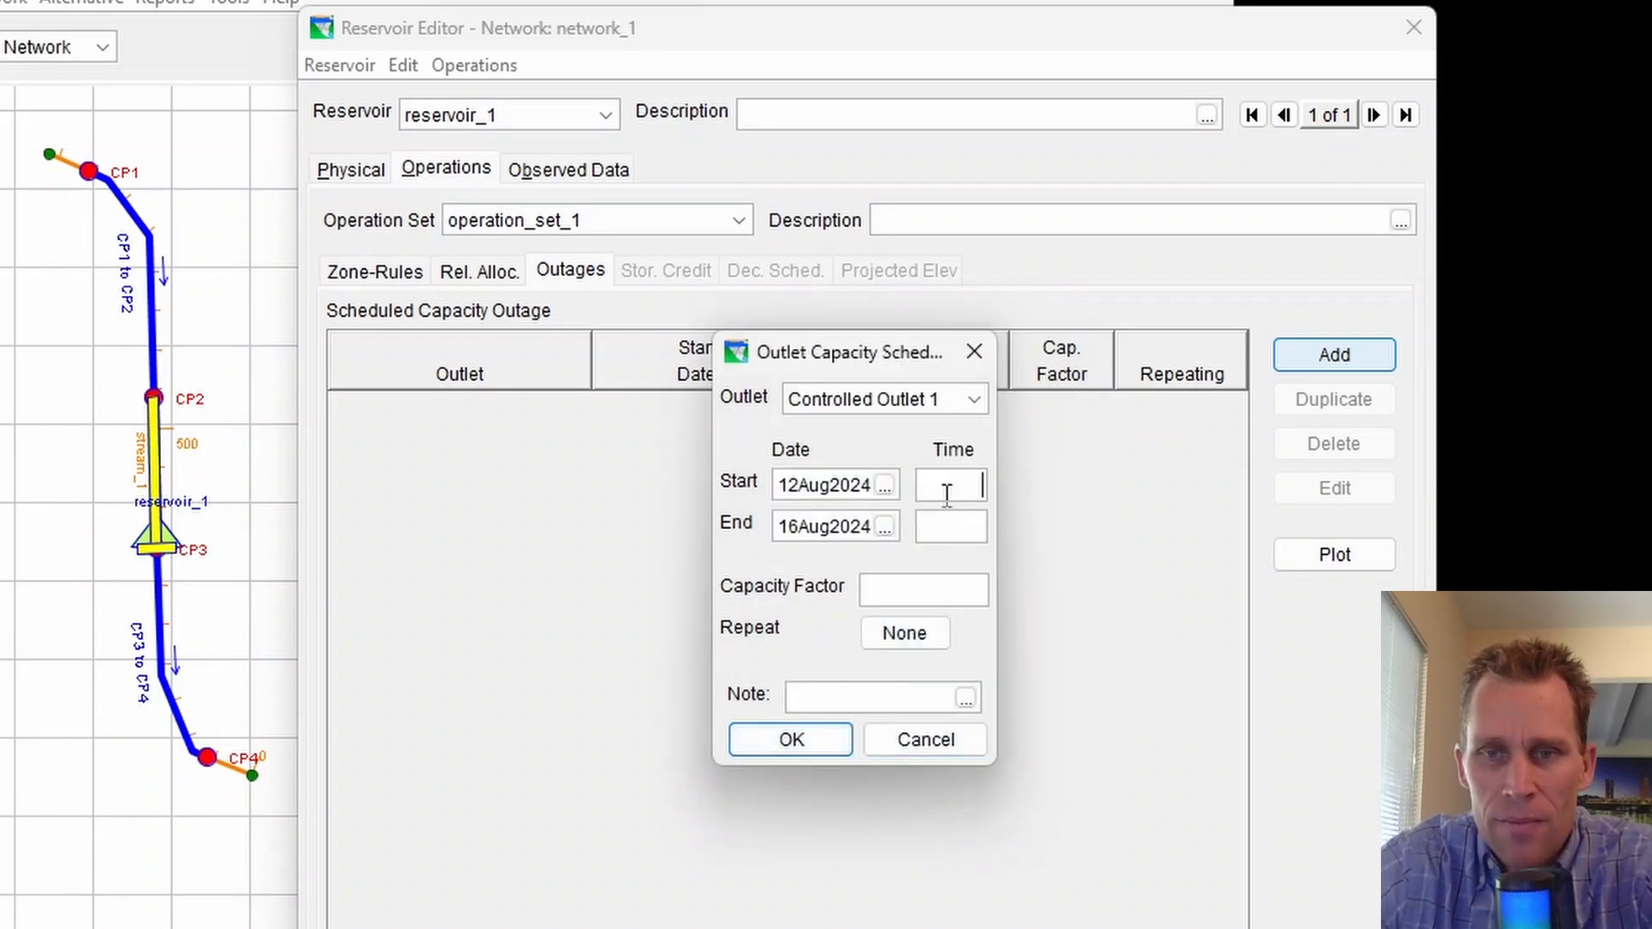
type("0000")
key("Tab")
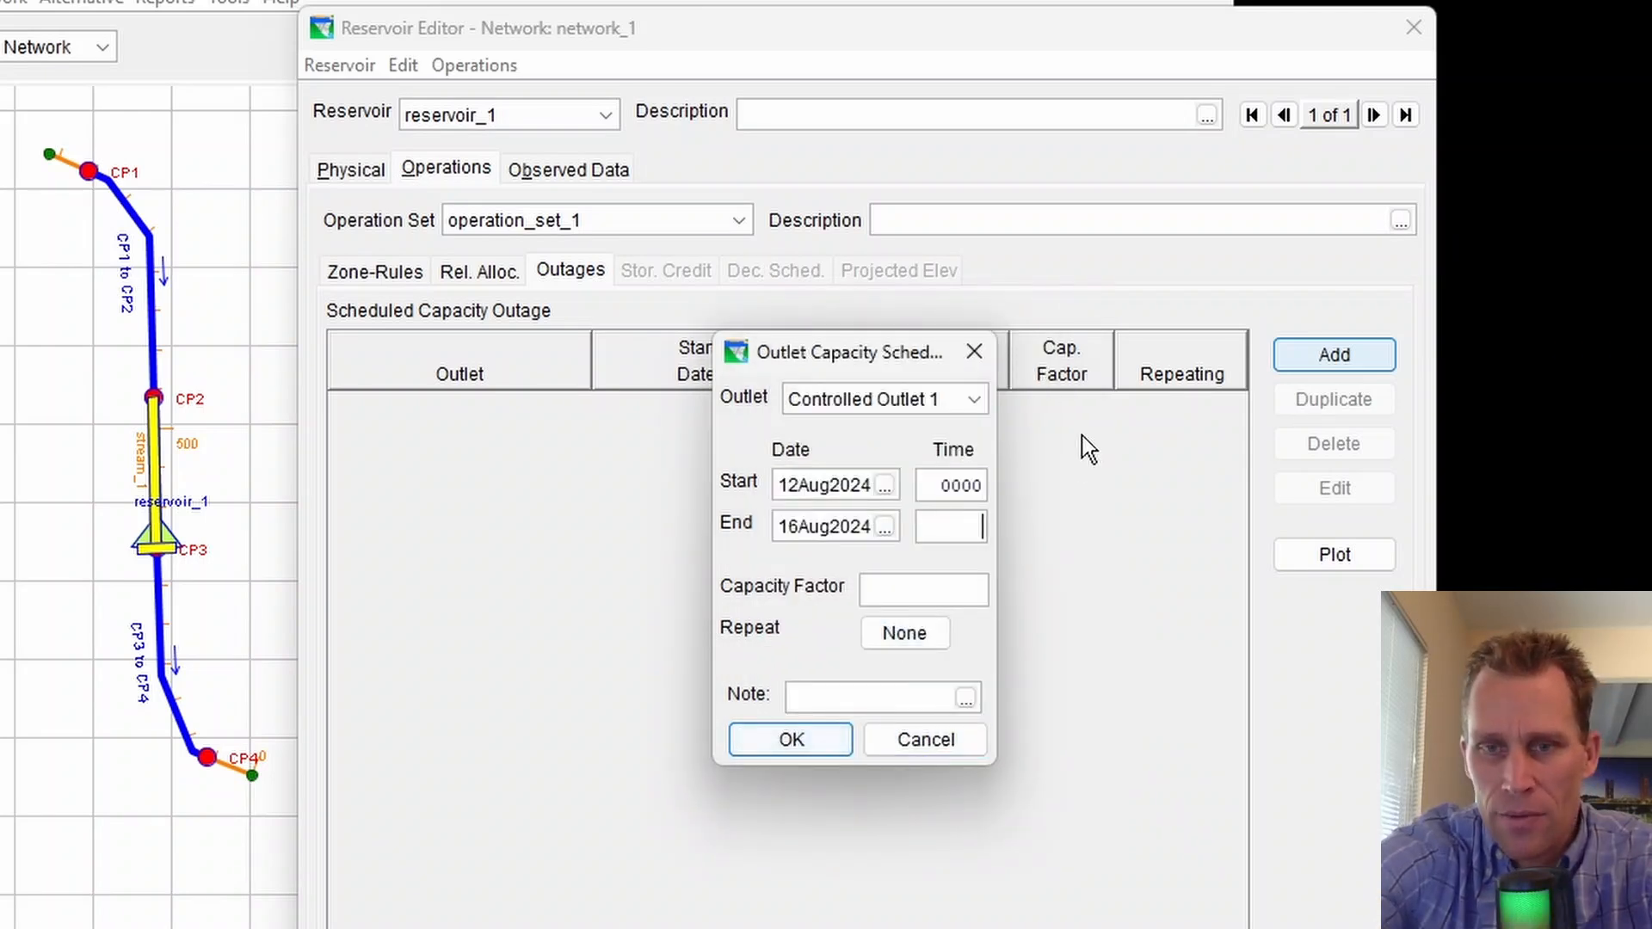
type("1200")
key("BackSpace")
key("BackSpace")
key("BackSpace")
key("BackSpace")
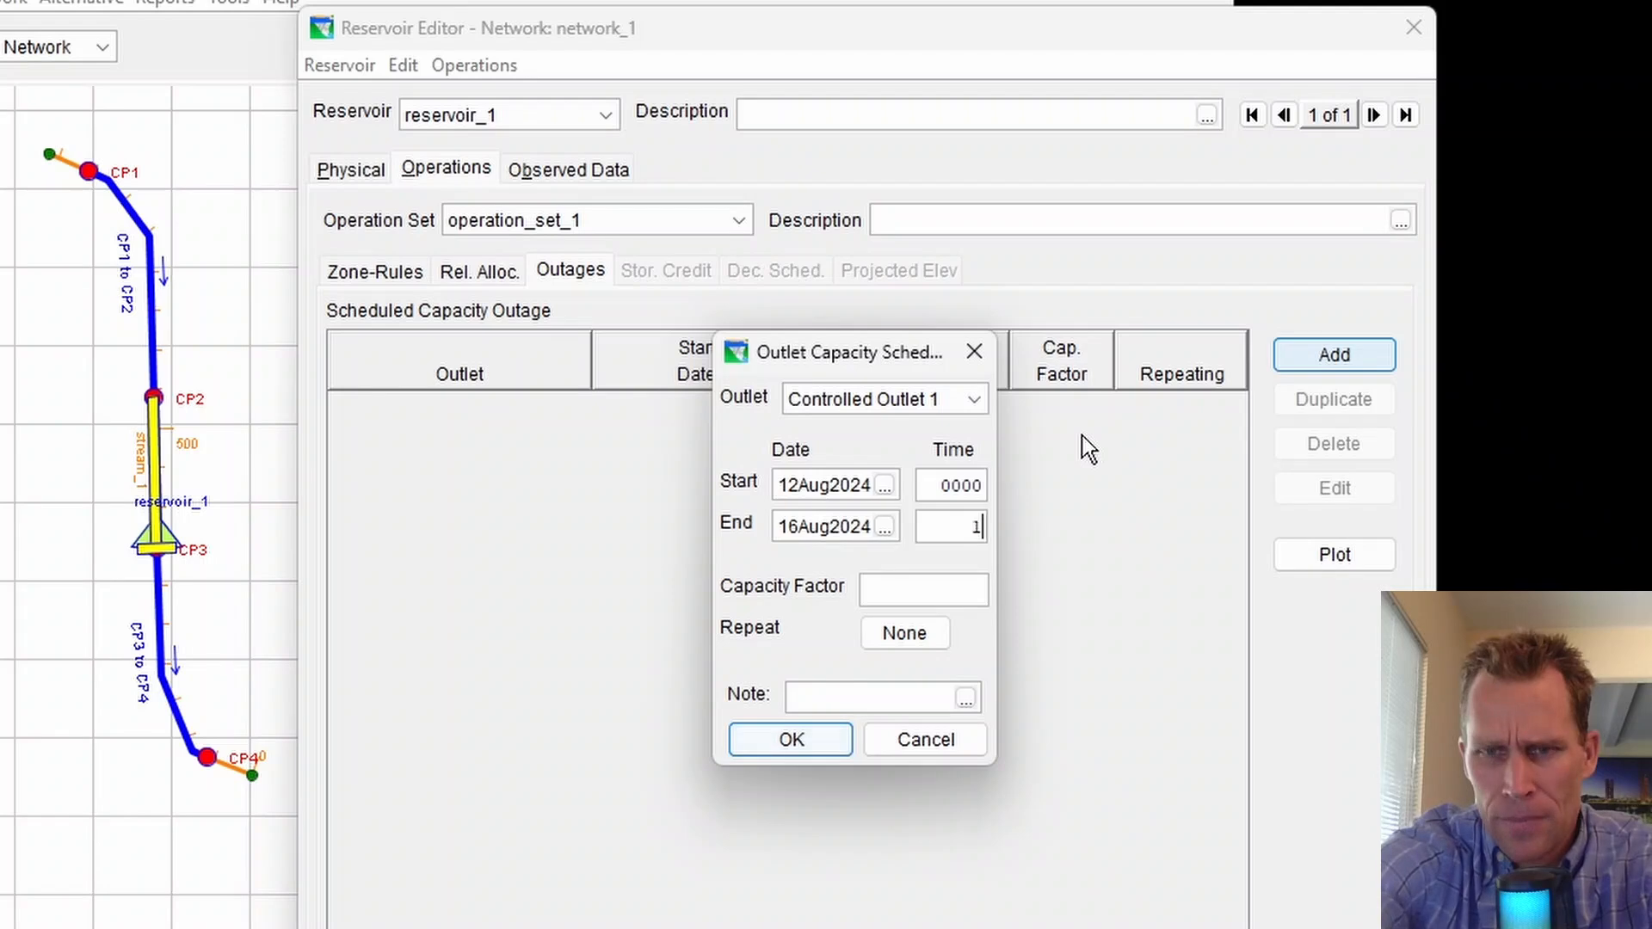
type("2400")
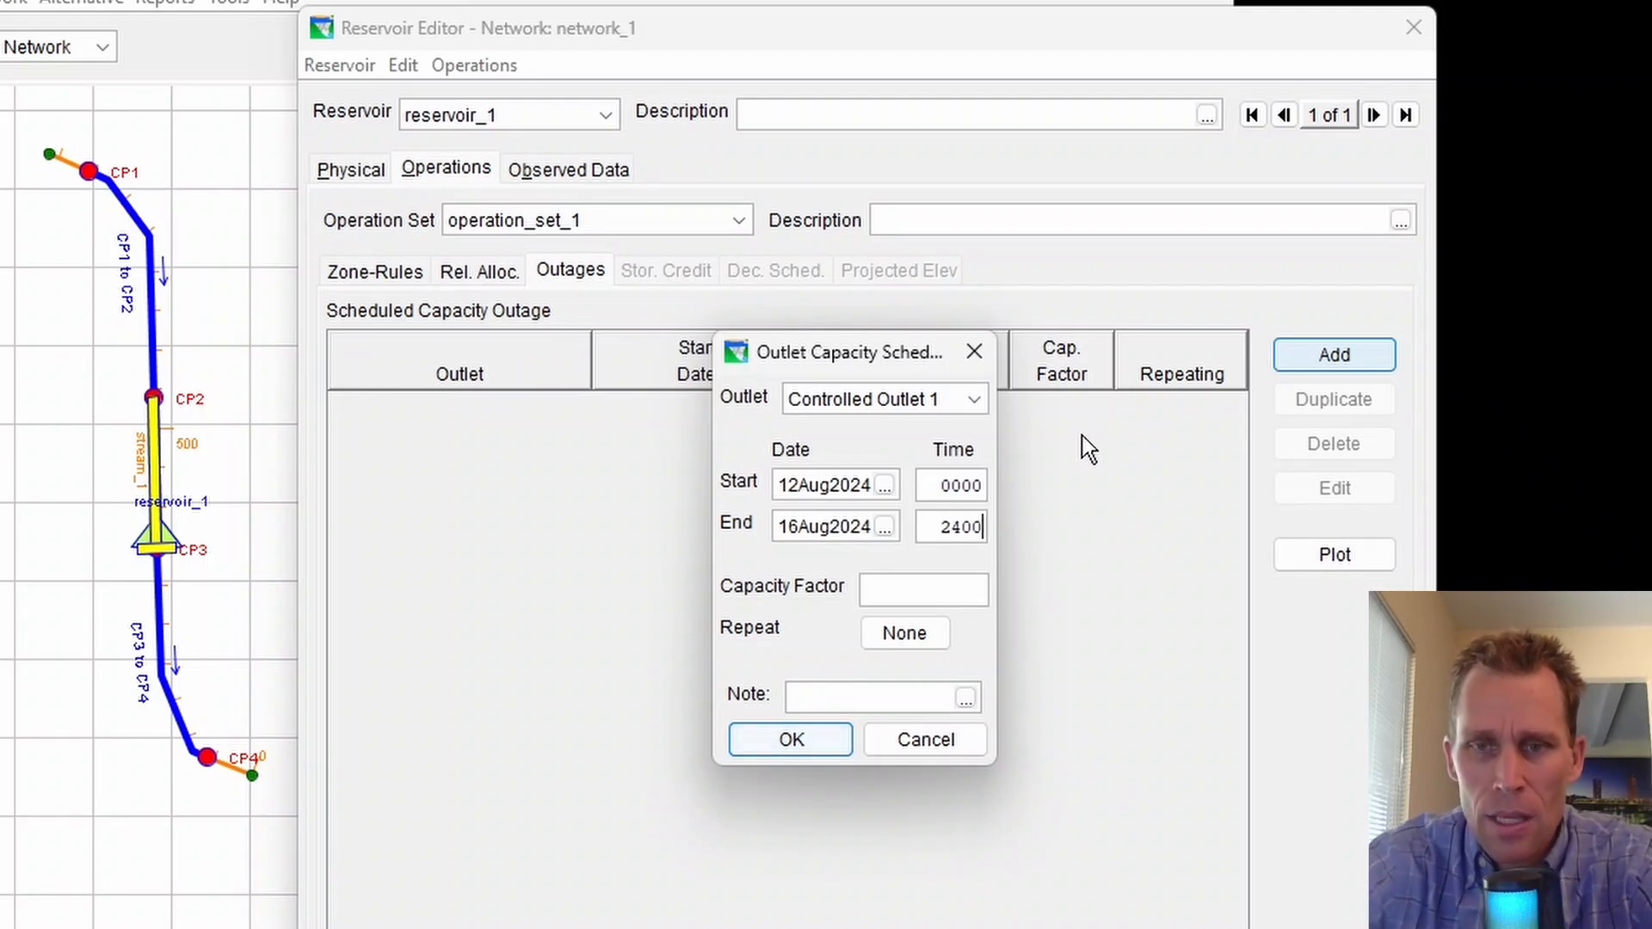
Set the outage's capacity factor to 0.75
left_click(901, 595)
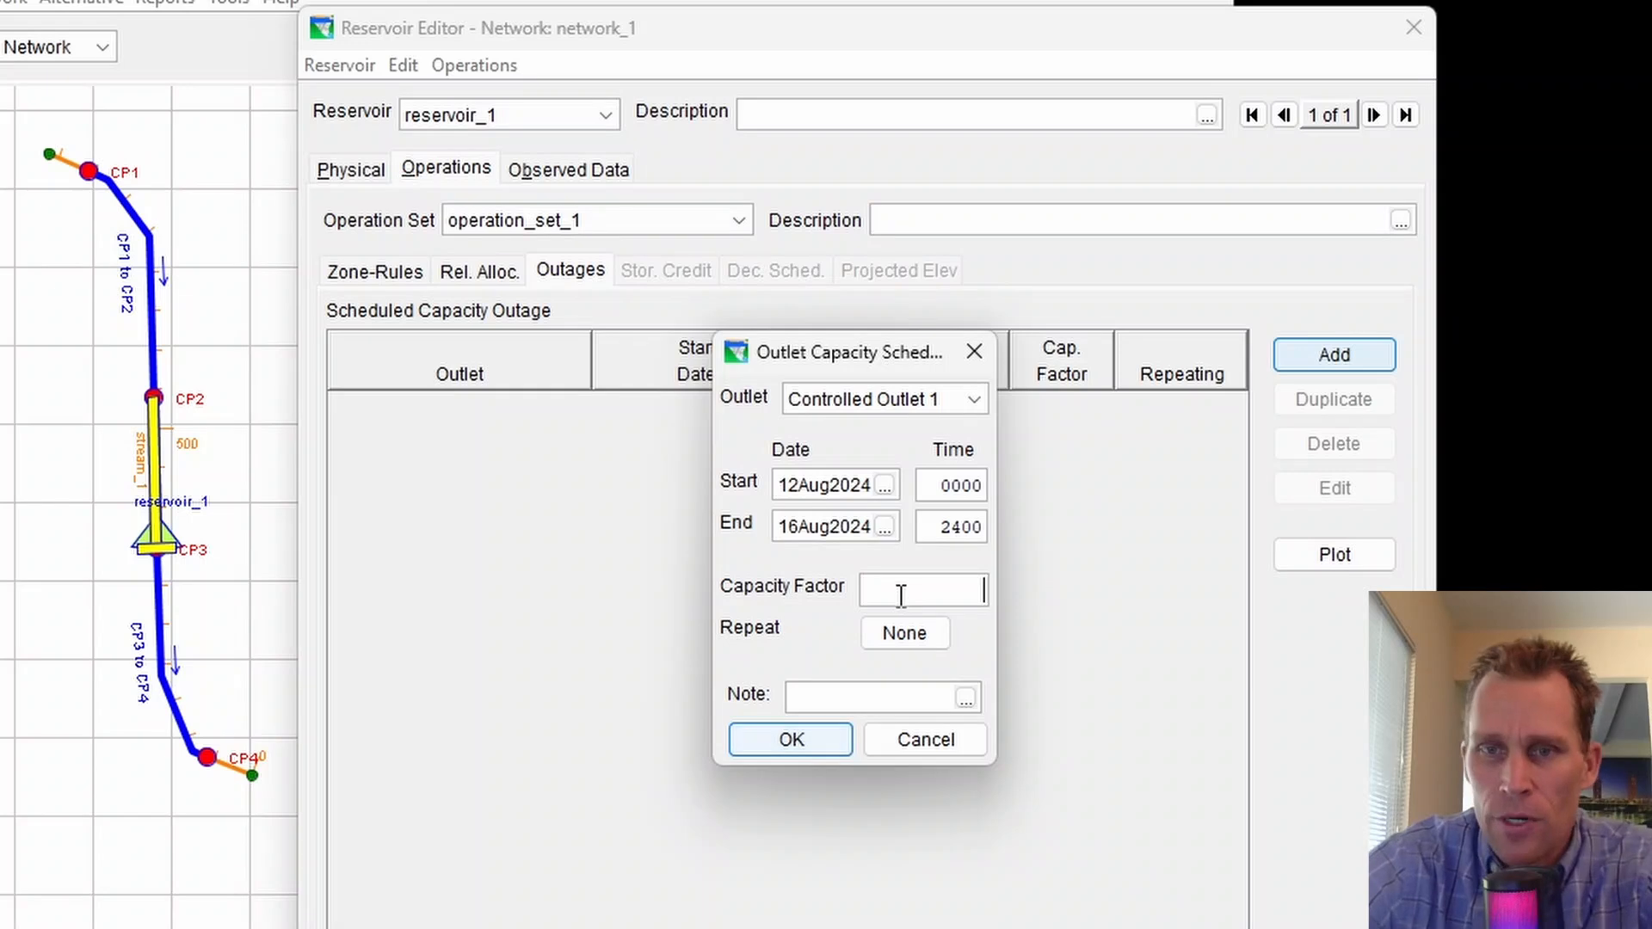
left_click(875, 403)
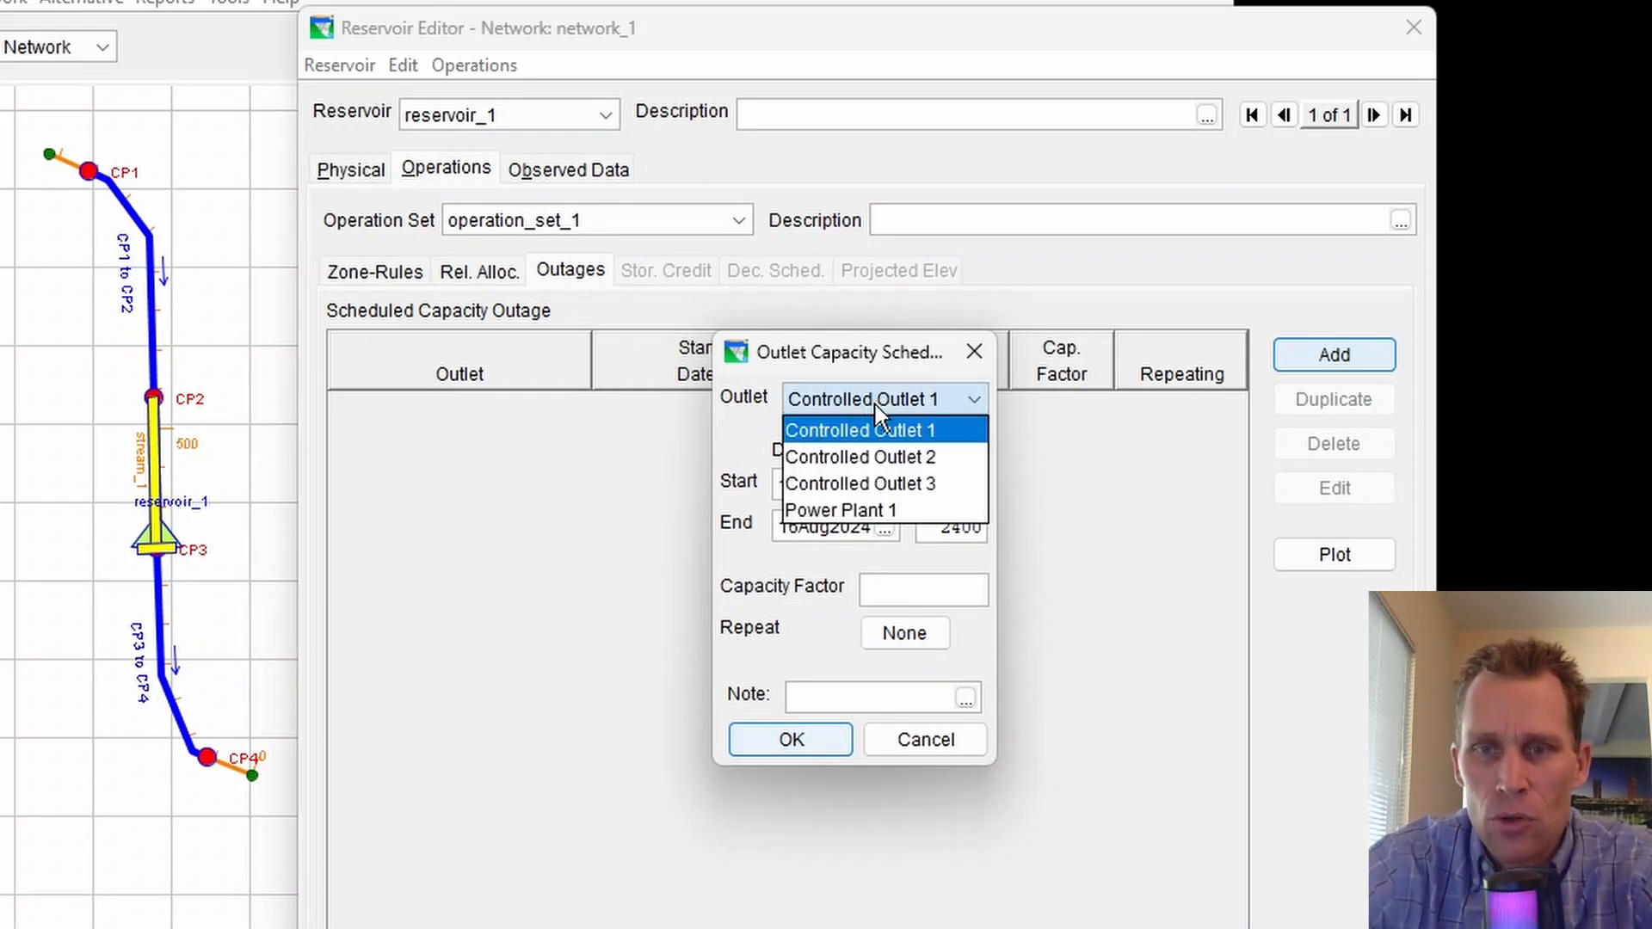
left_click(900, 438)
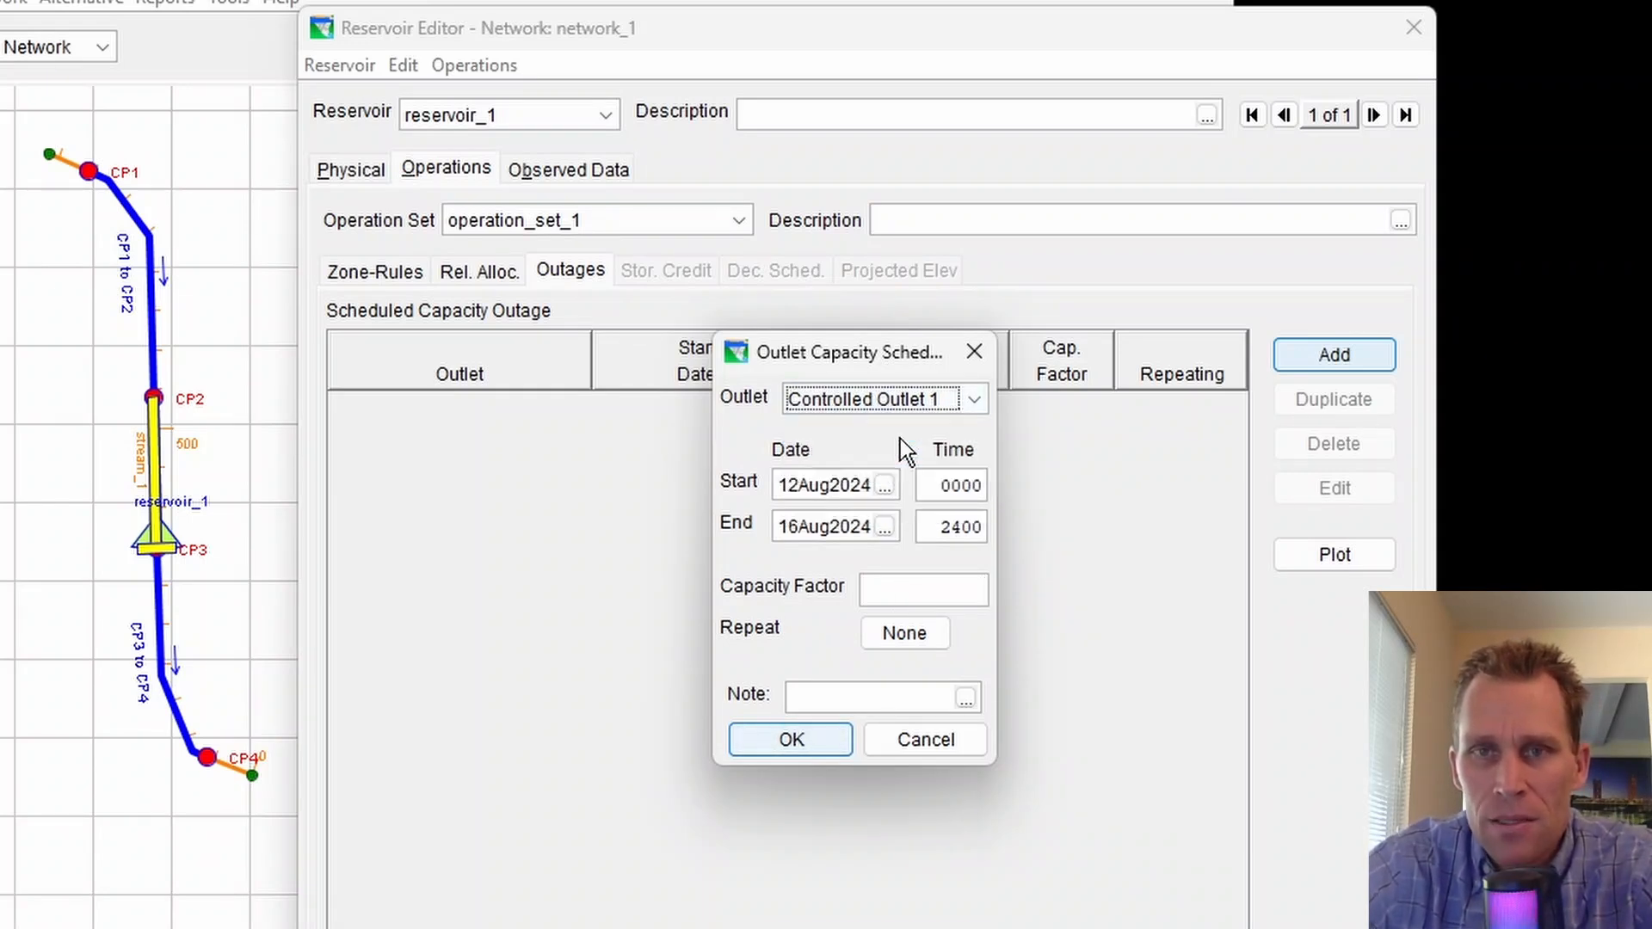
left_click_drag(885, 354, 864, 358)
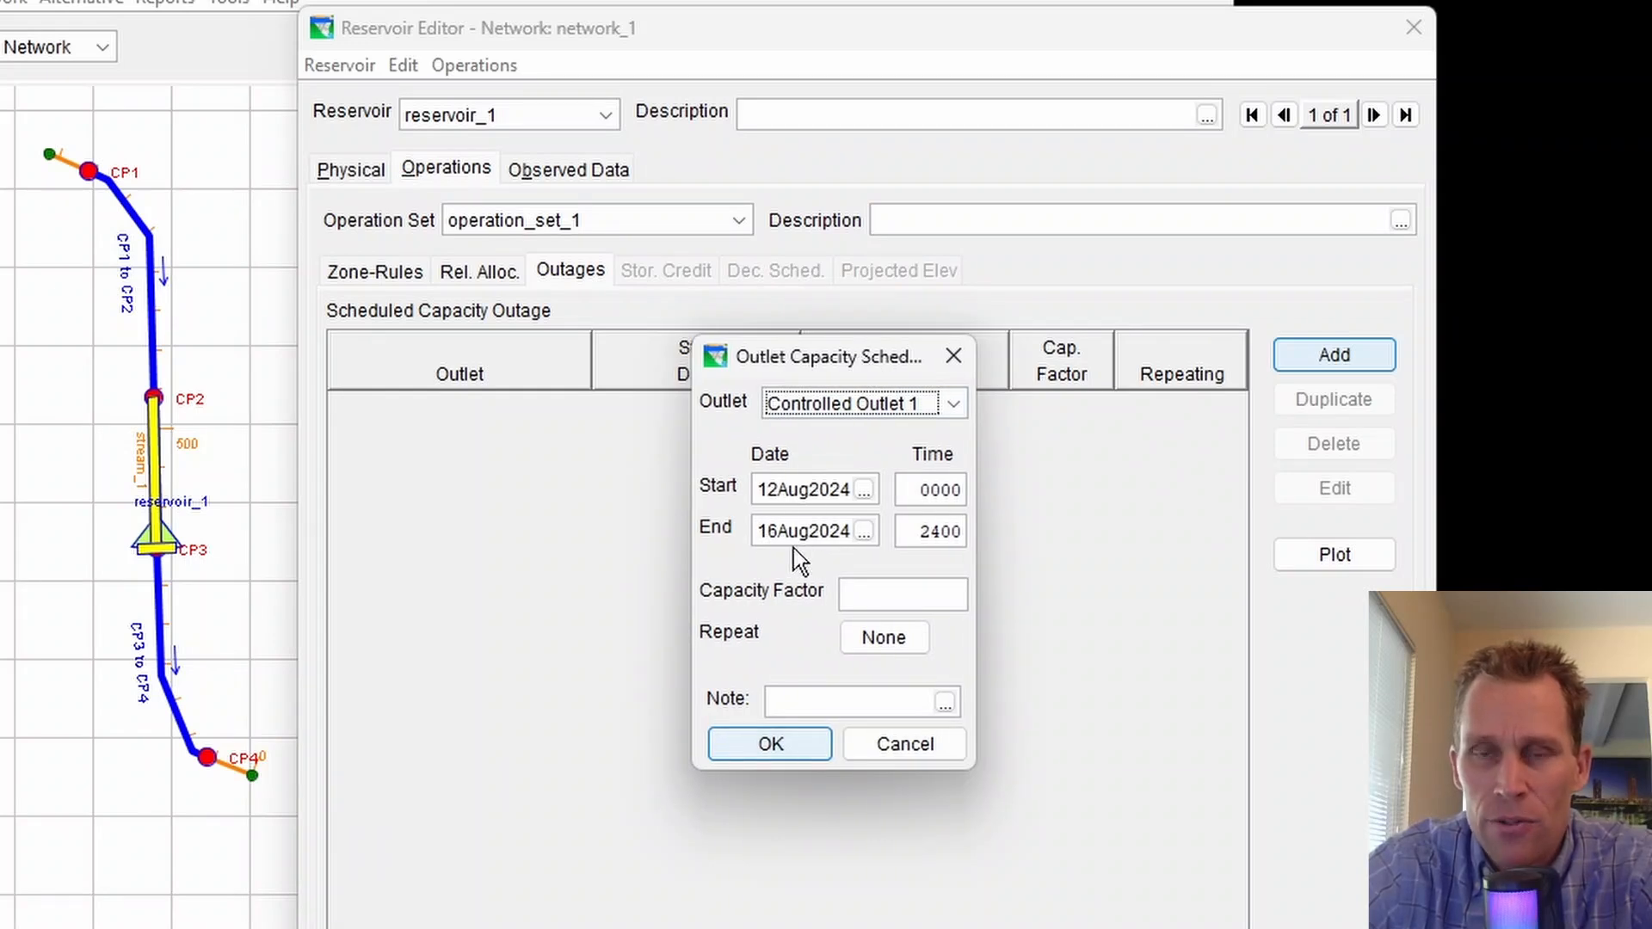
left_click(867, 593)
type("0.75")
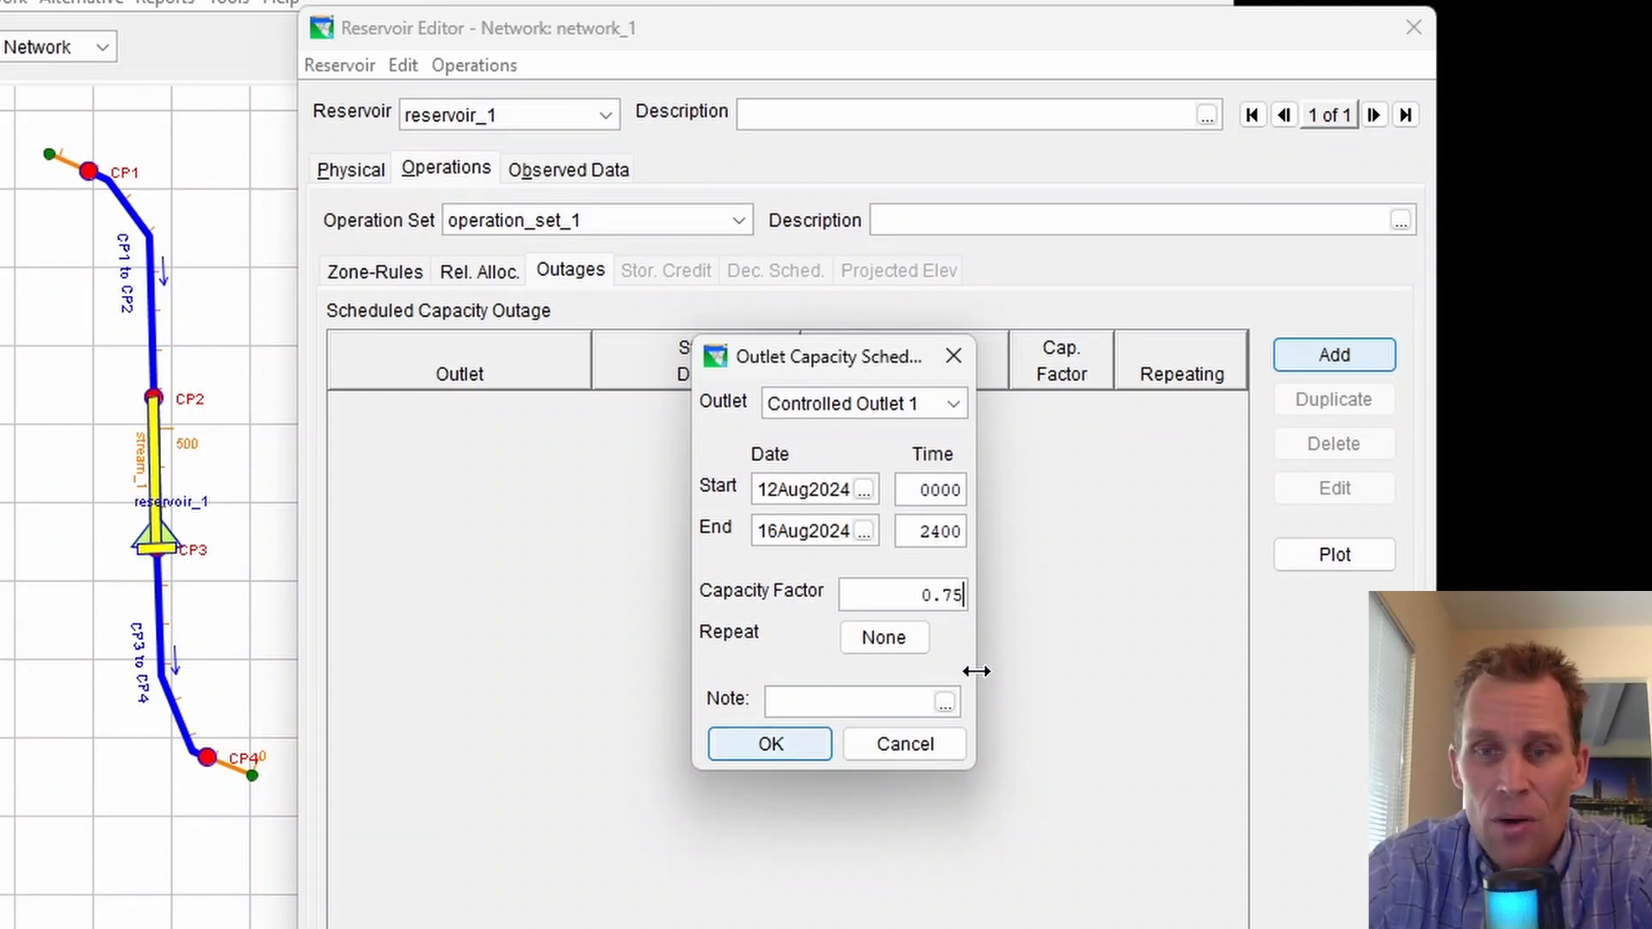
left_click_drag(914, 600, 986, 601)
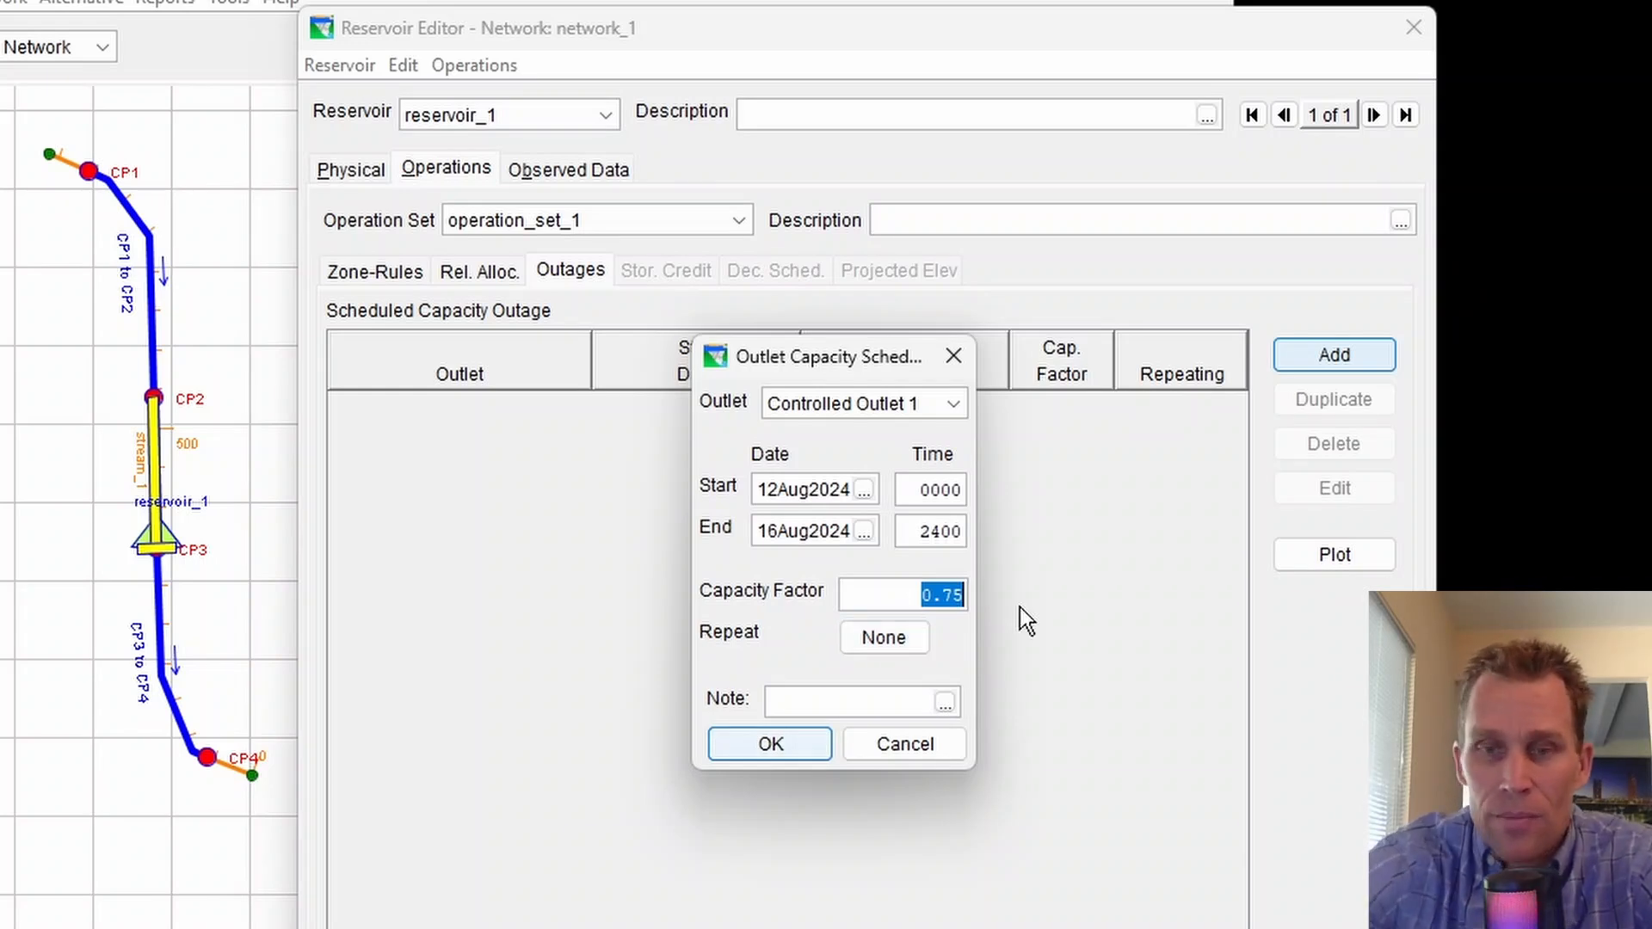
type("00.75")
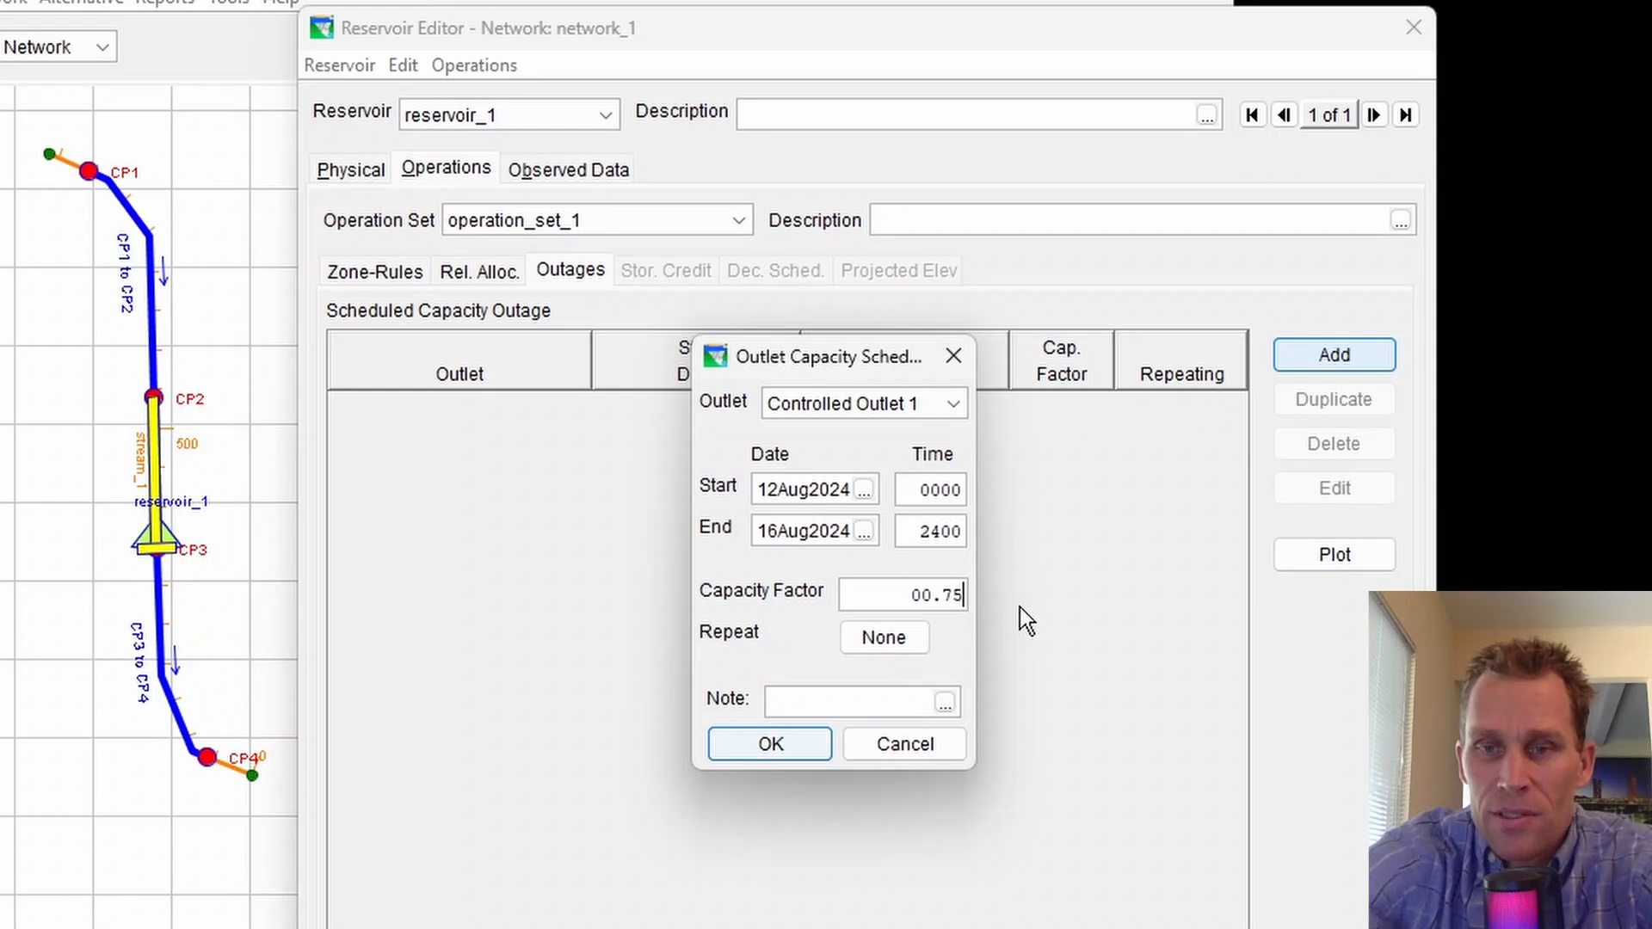
key("Left")
key("Left")
key("Left")
key("Left")
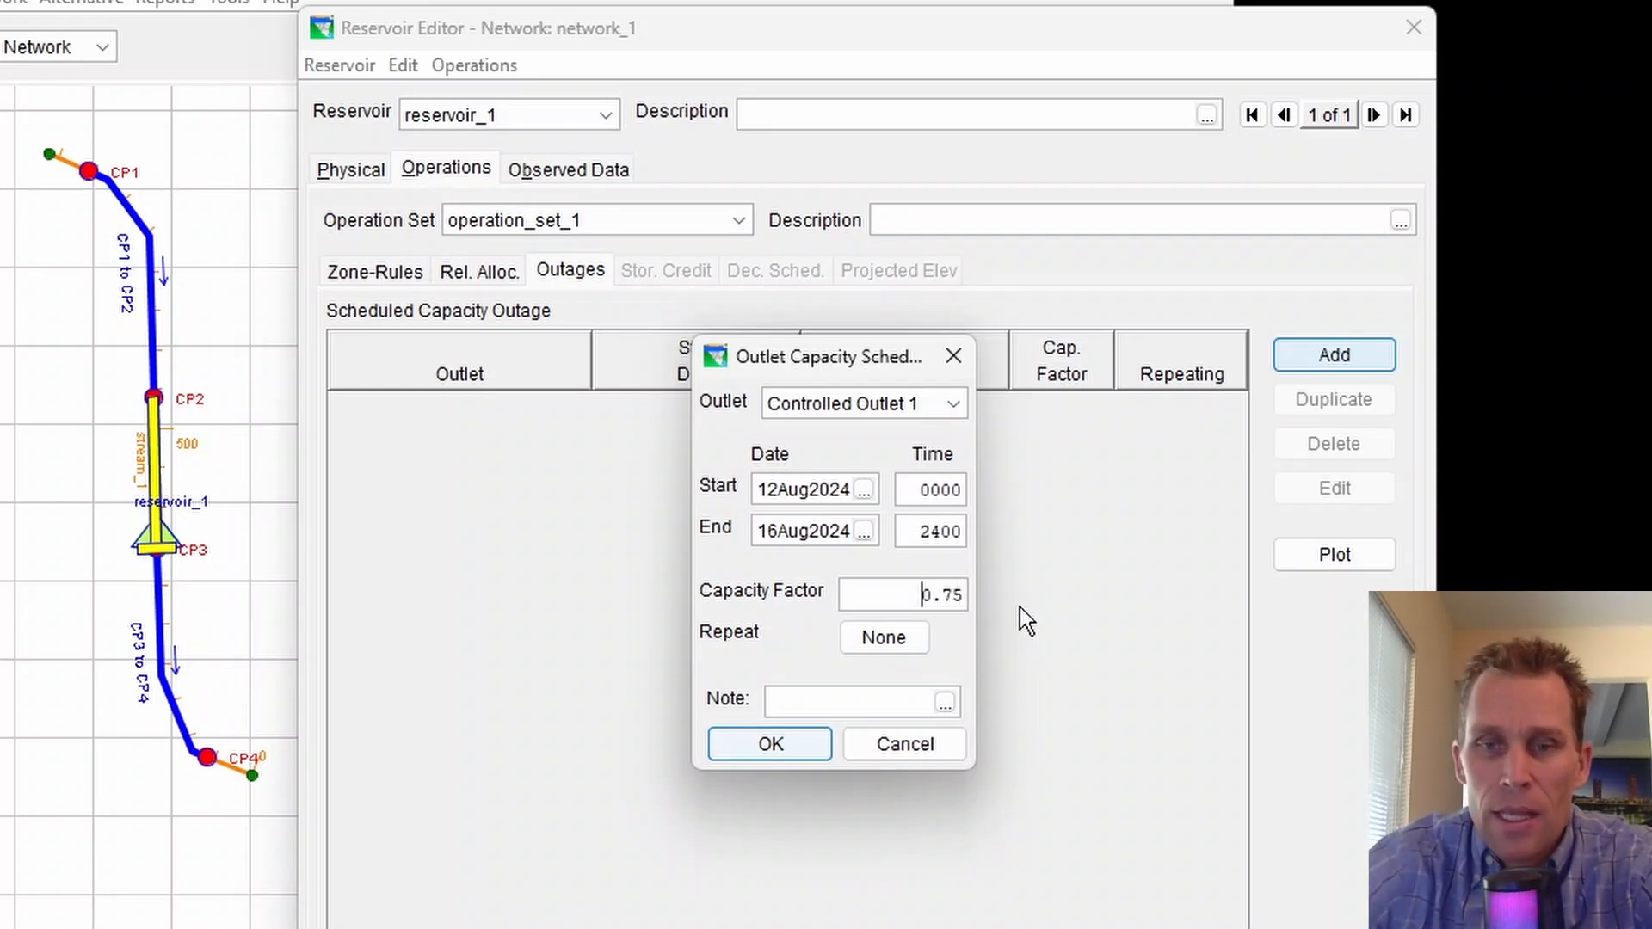
key("BackSpace")
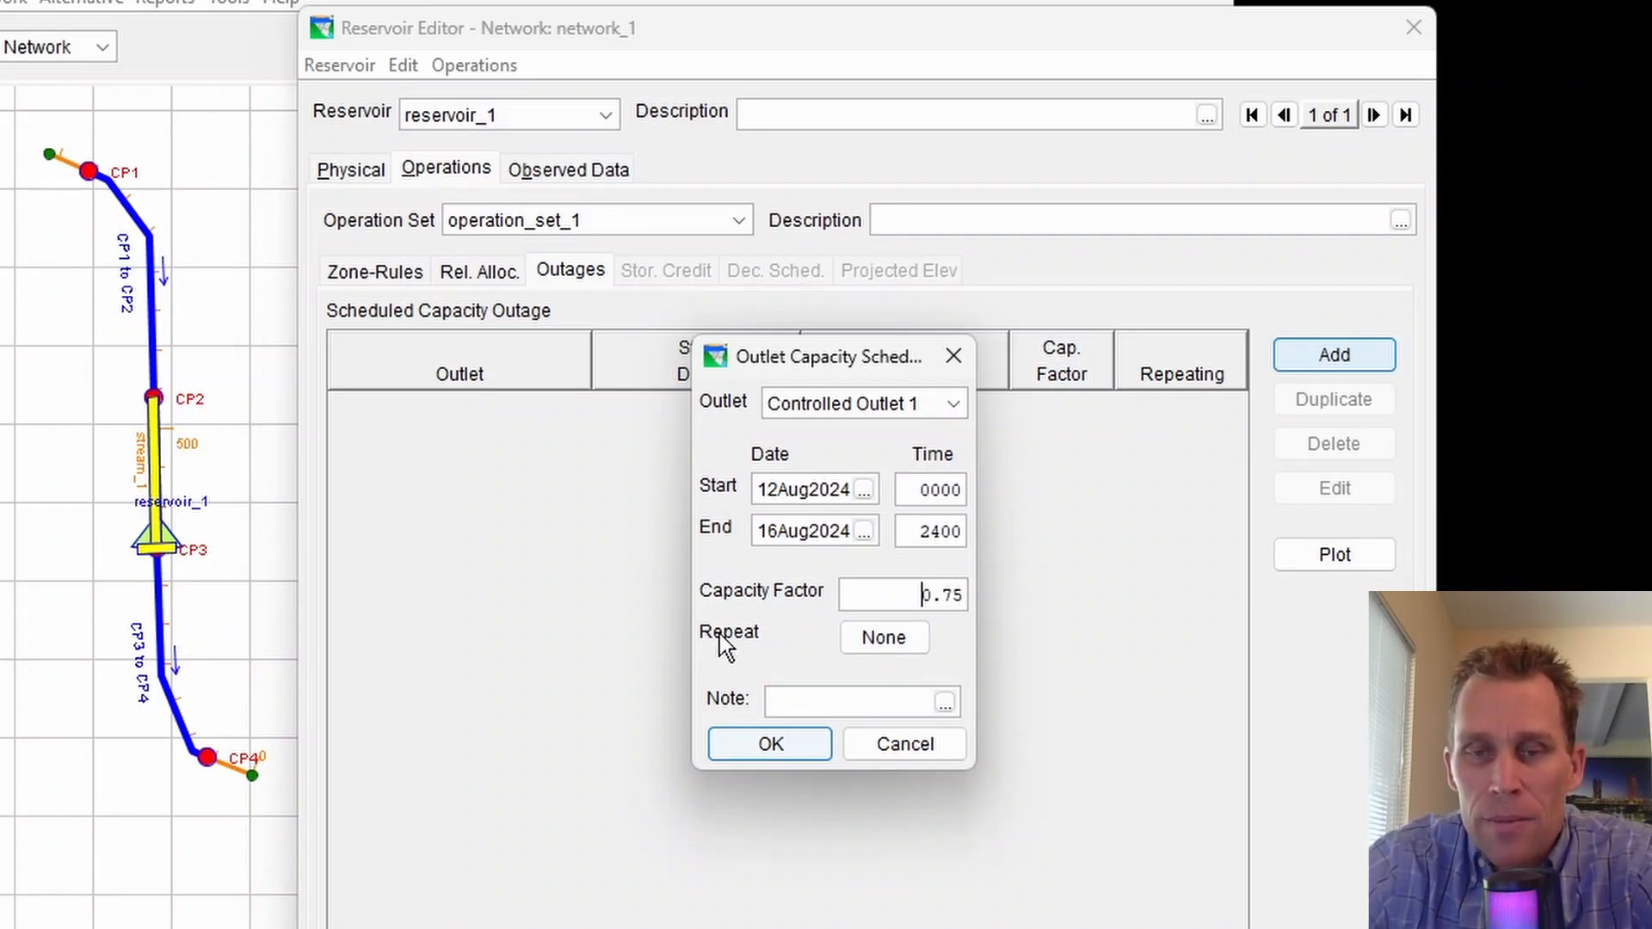
Set the outage to repeat yearly, every 1 year
left_click(900, 645)
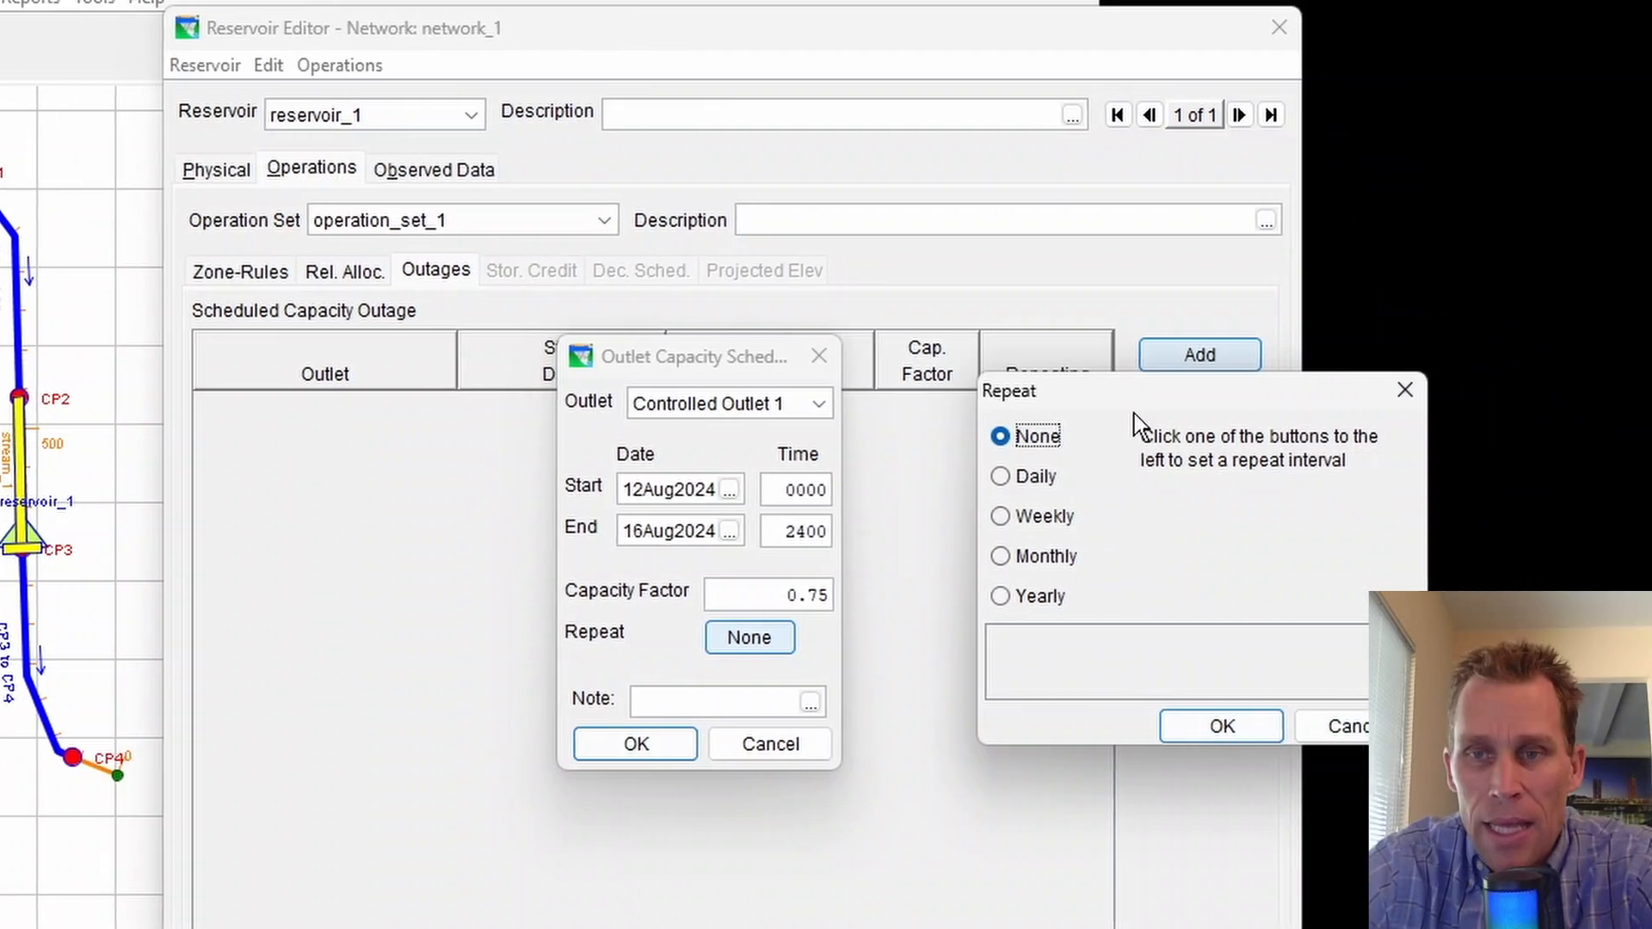
left_click_drag(1017, 406, 996, 405)
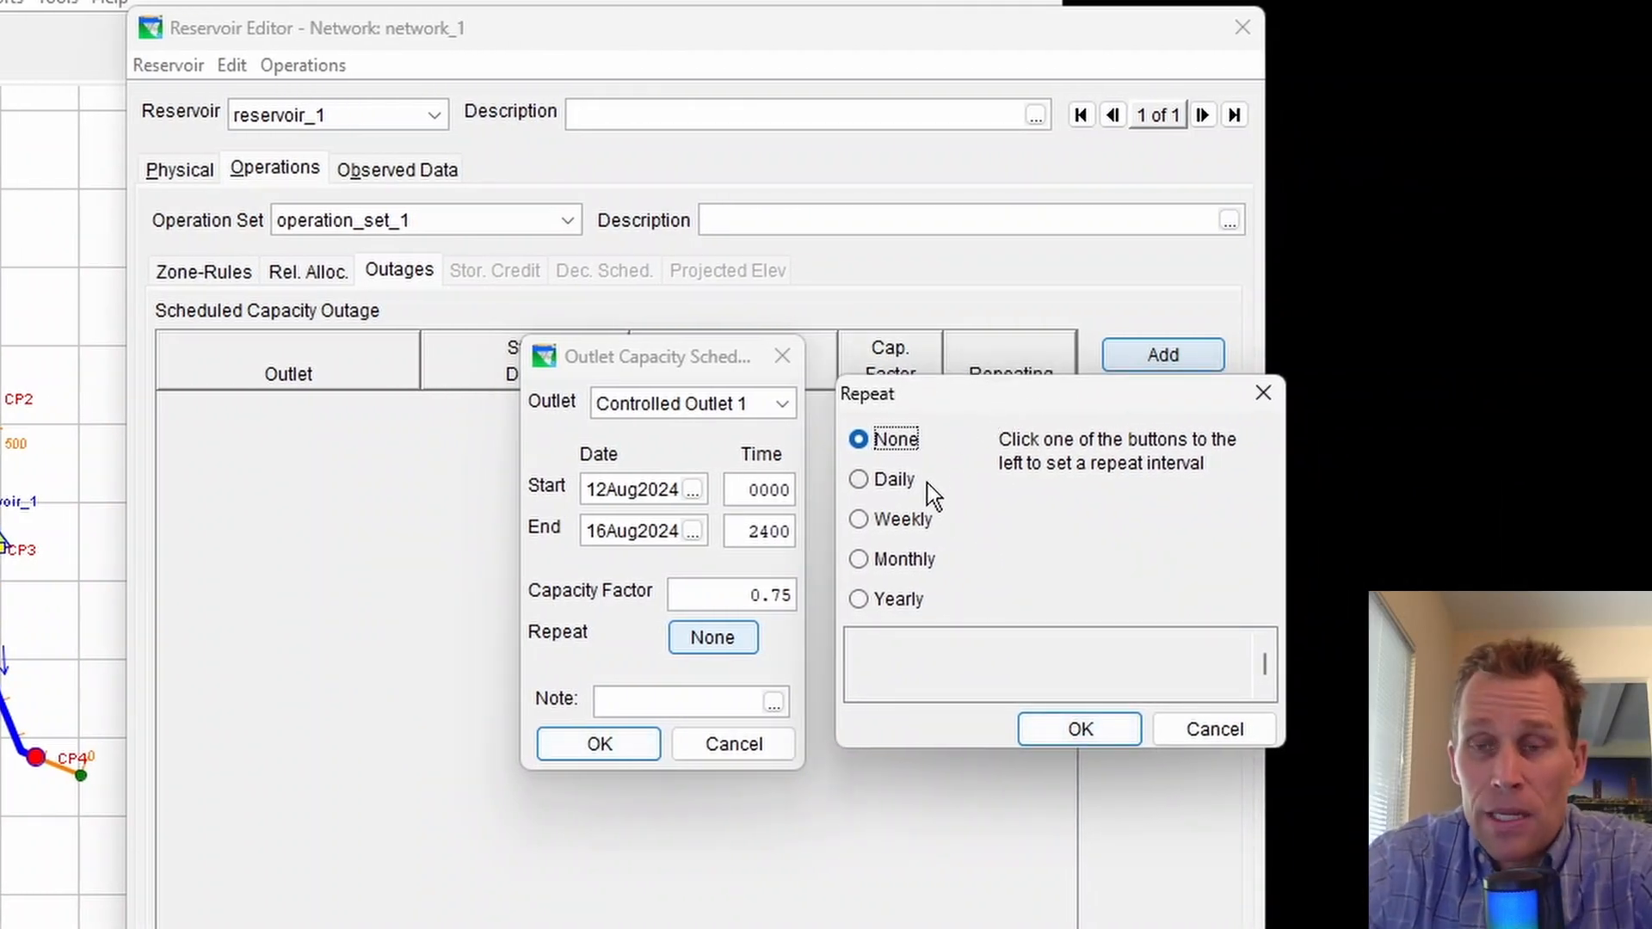
left_click(863, 479)
left_click(857, 517)
left_click(860, 560)
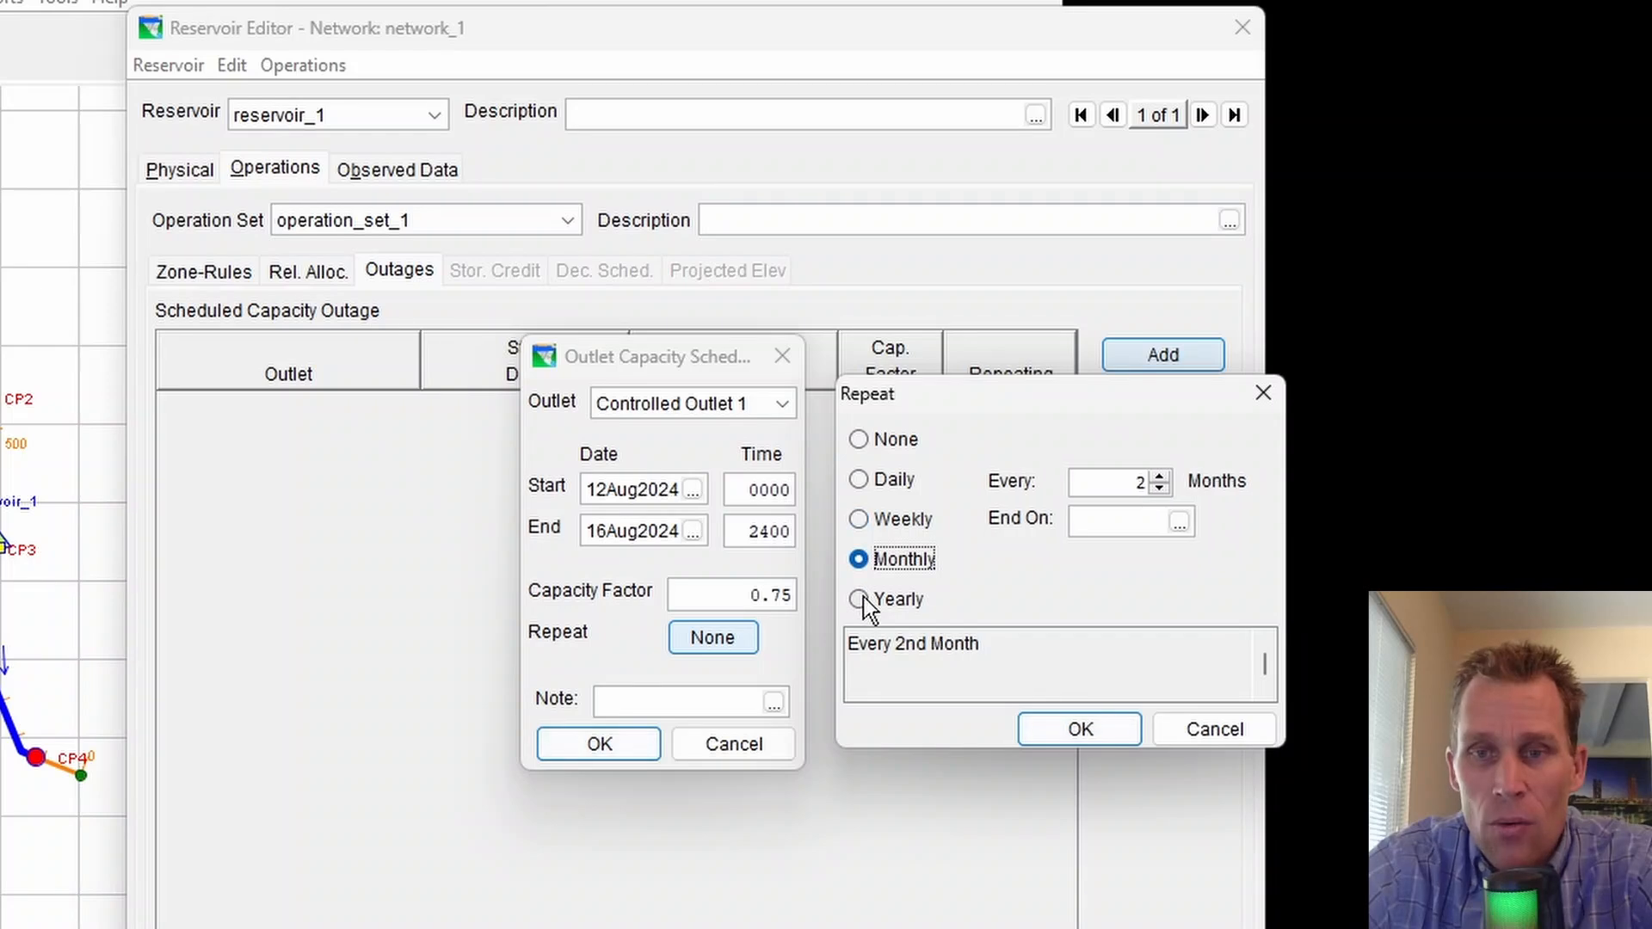
left_click(862, 598)
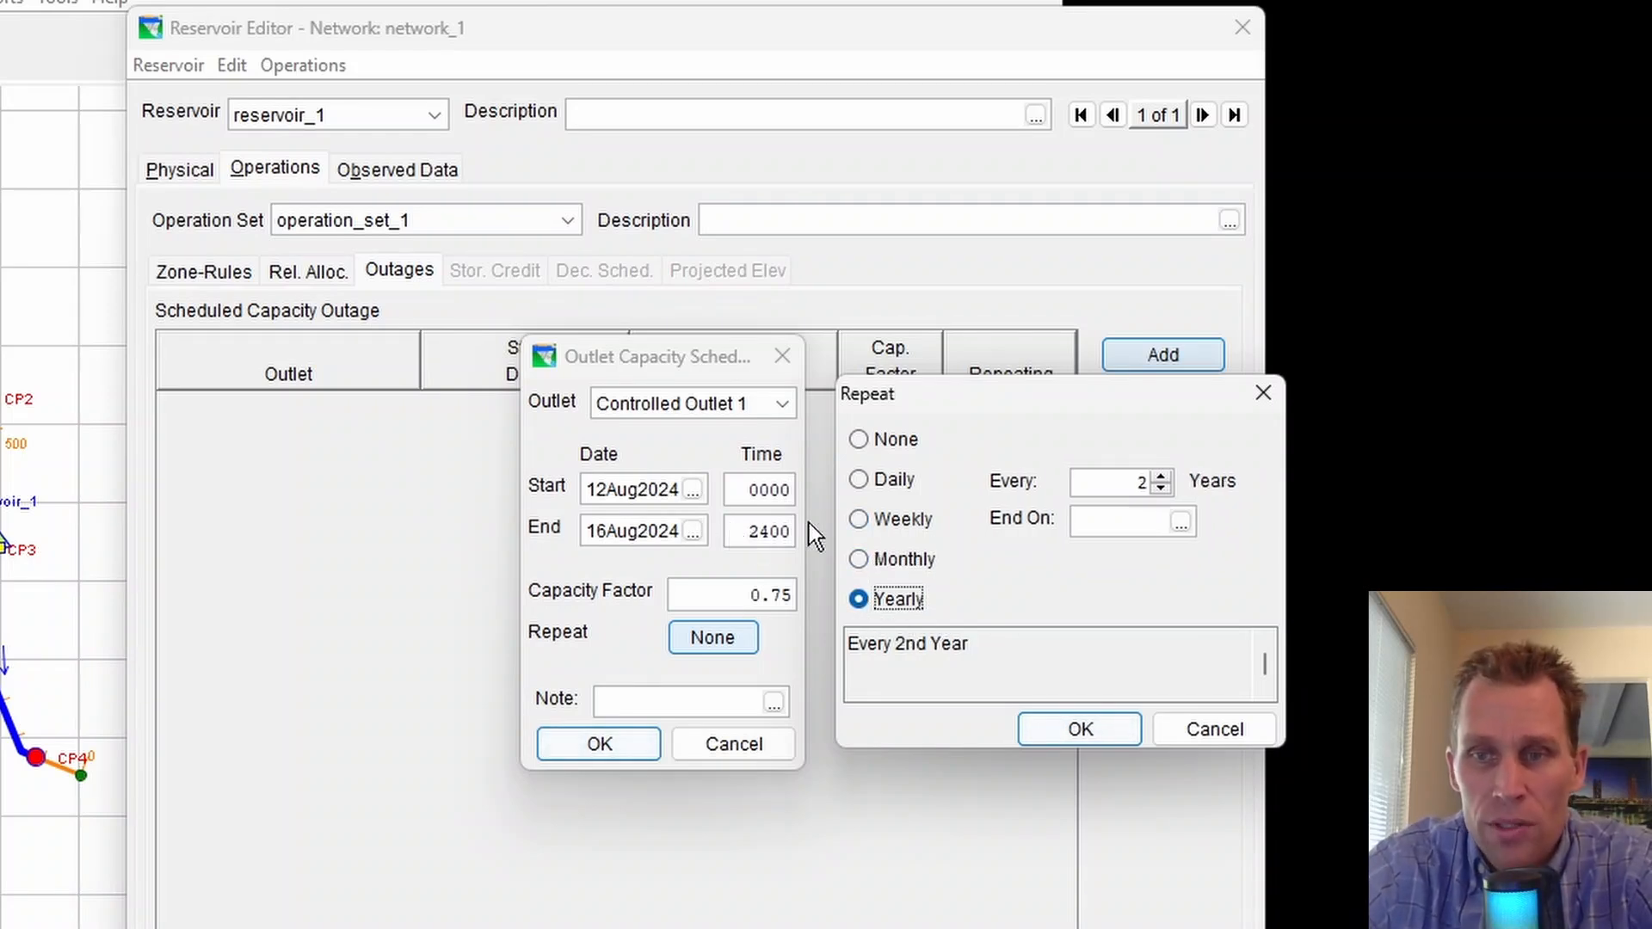
left_click(1160, 488)
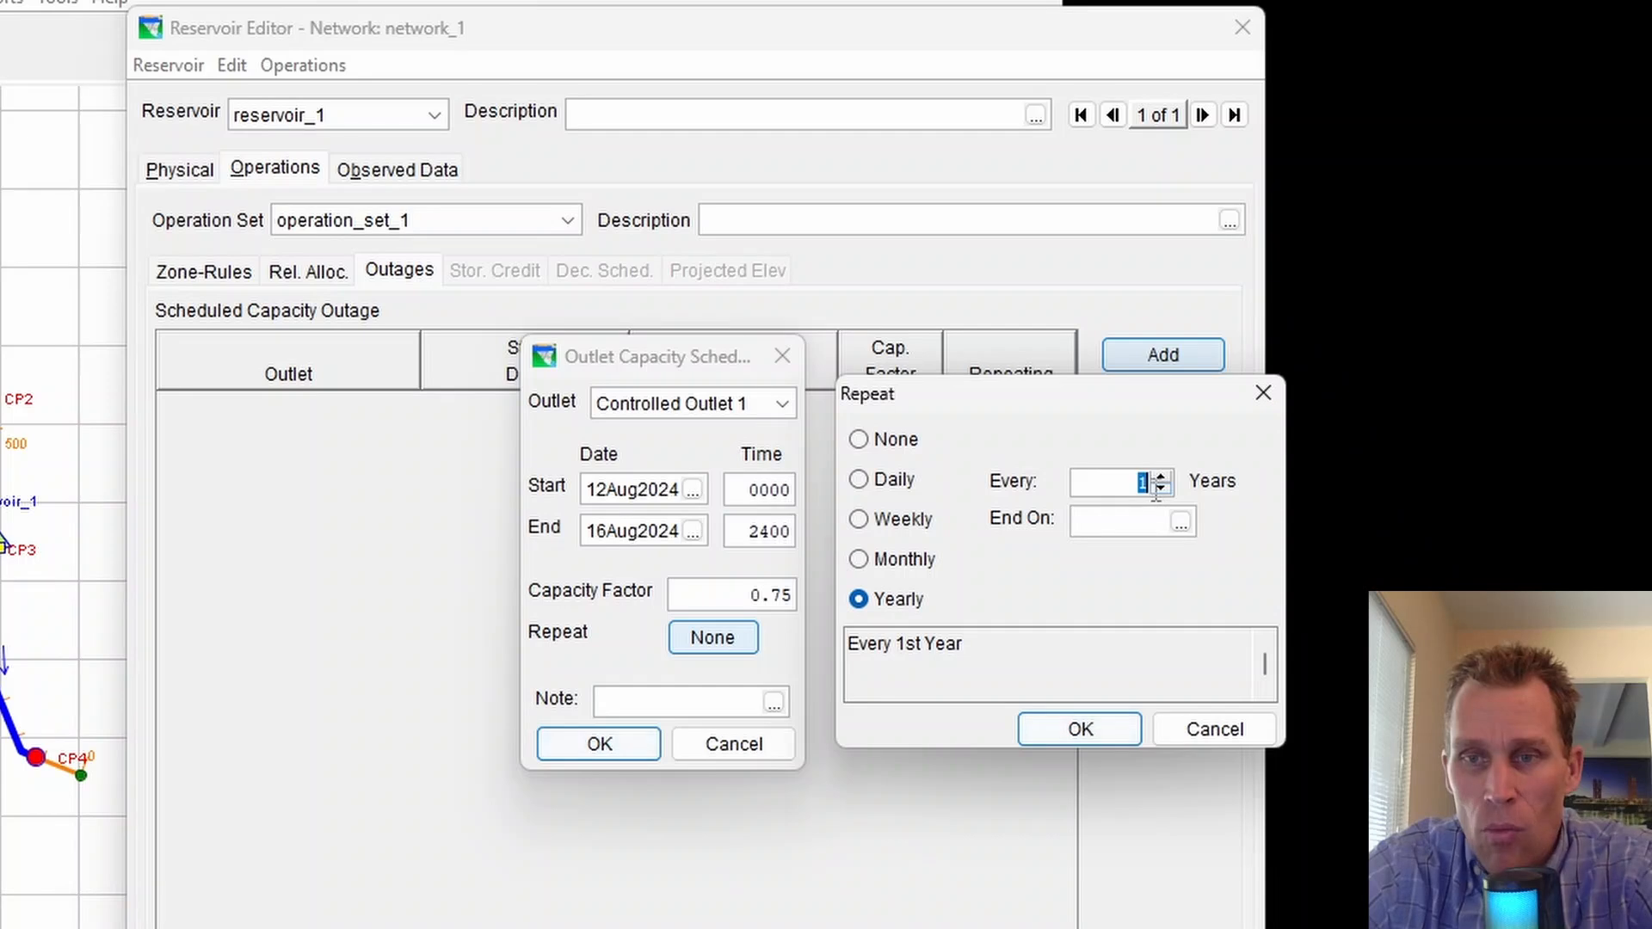
Set the repeat end date to 31Aug2030 and confirm the repeat settings
left_click(1178, 521)
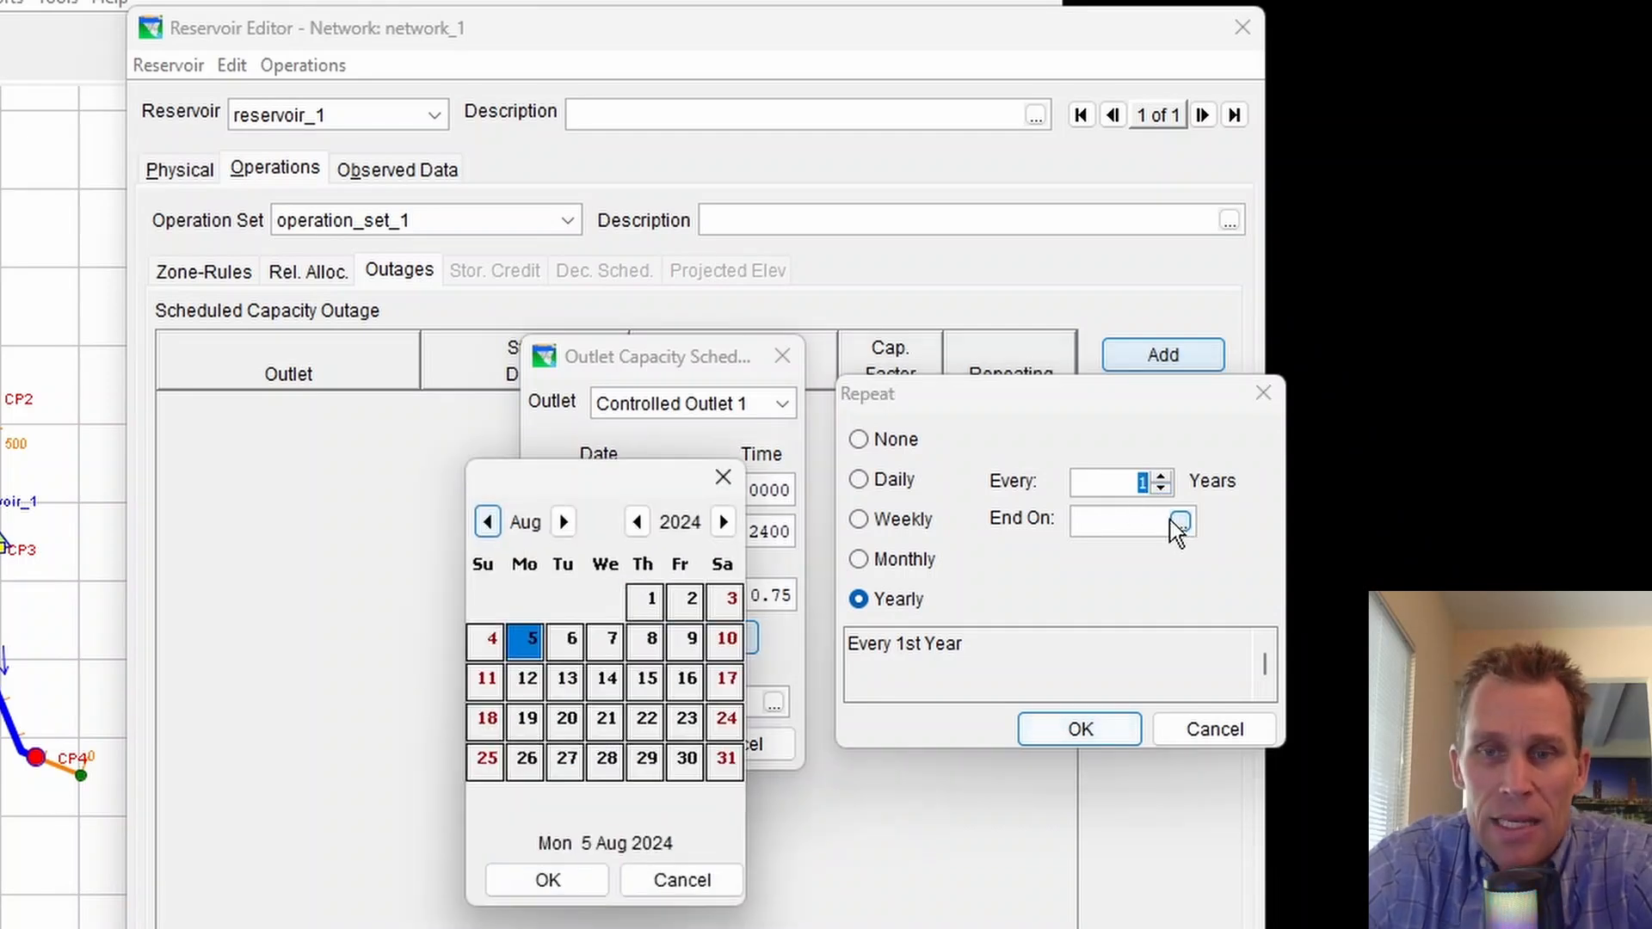
left_click(723, 521)
left_click(722, 522)
left_click(722, 522)
left_click(723, 521)
left_click(722, 521)
left_click(723, 521)
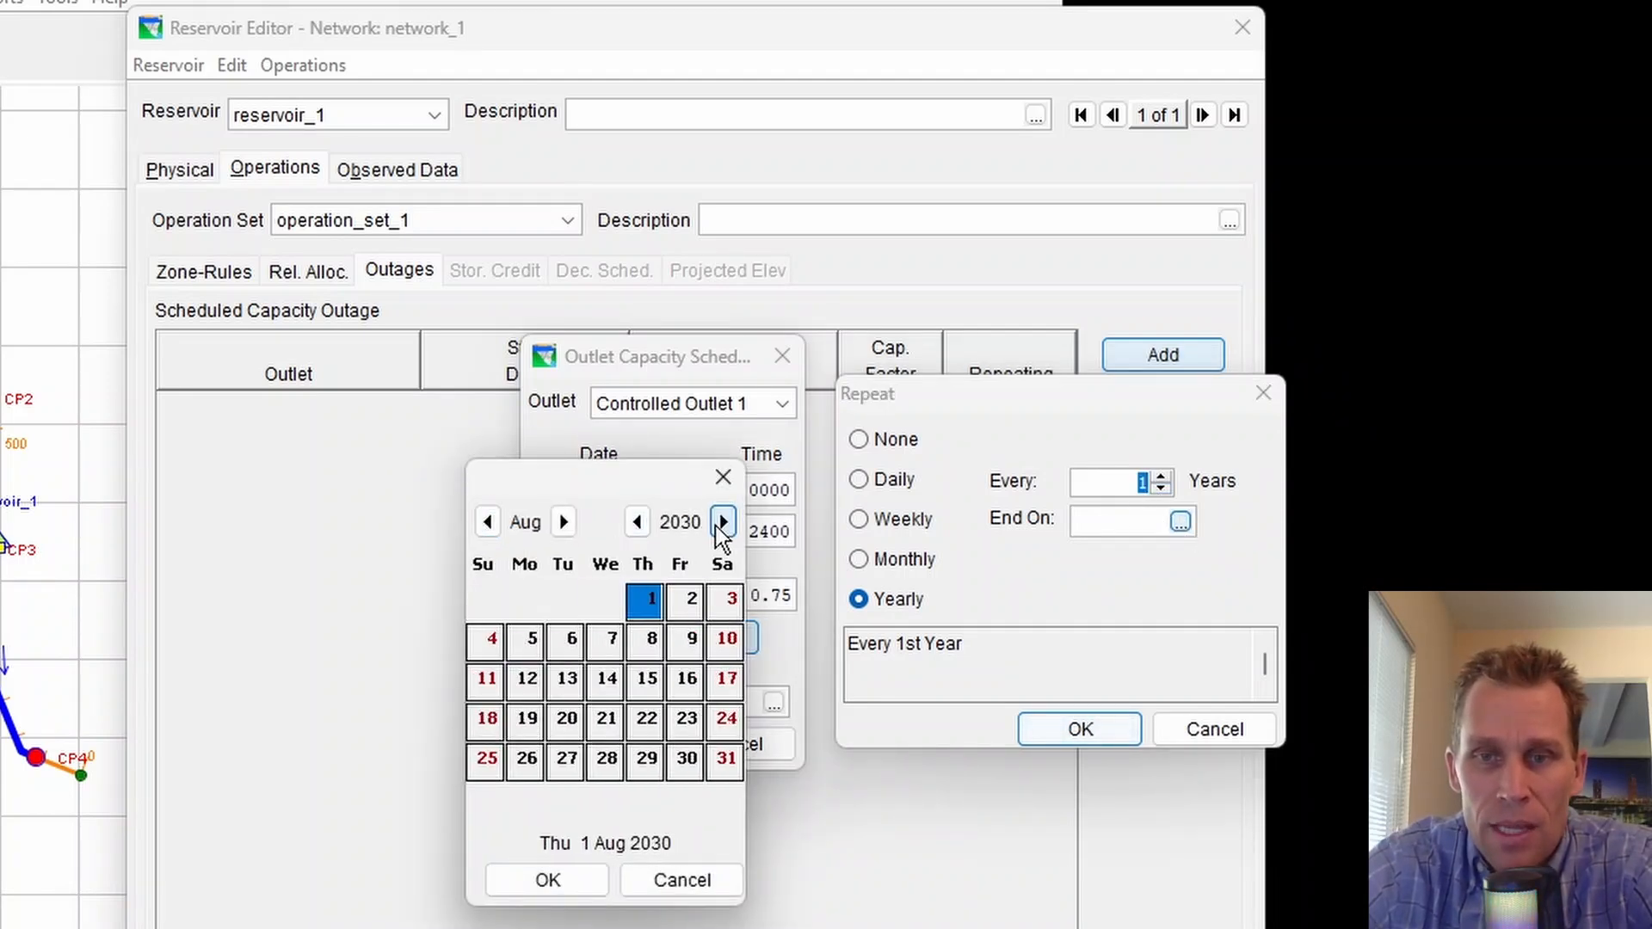
left_click(722, 760)
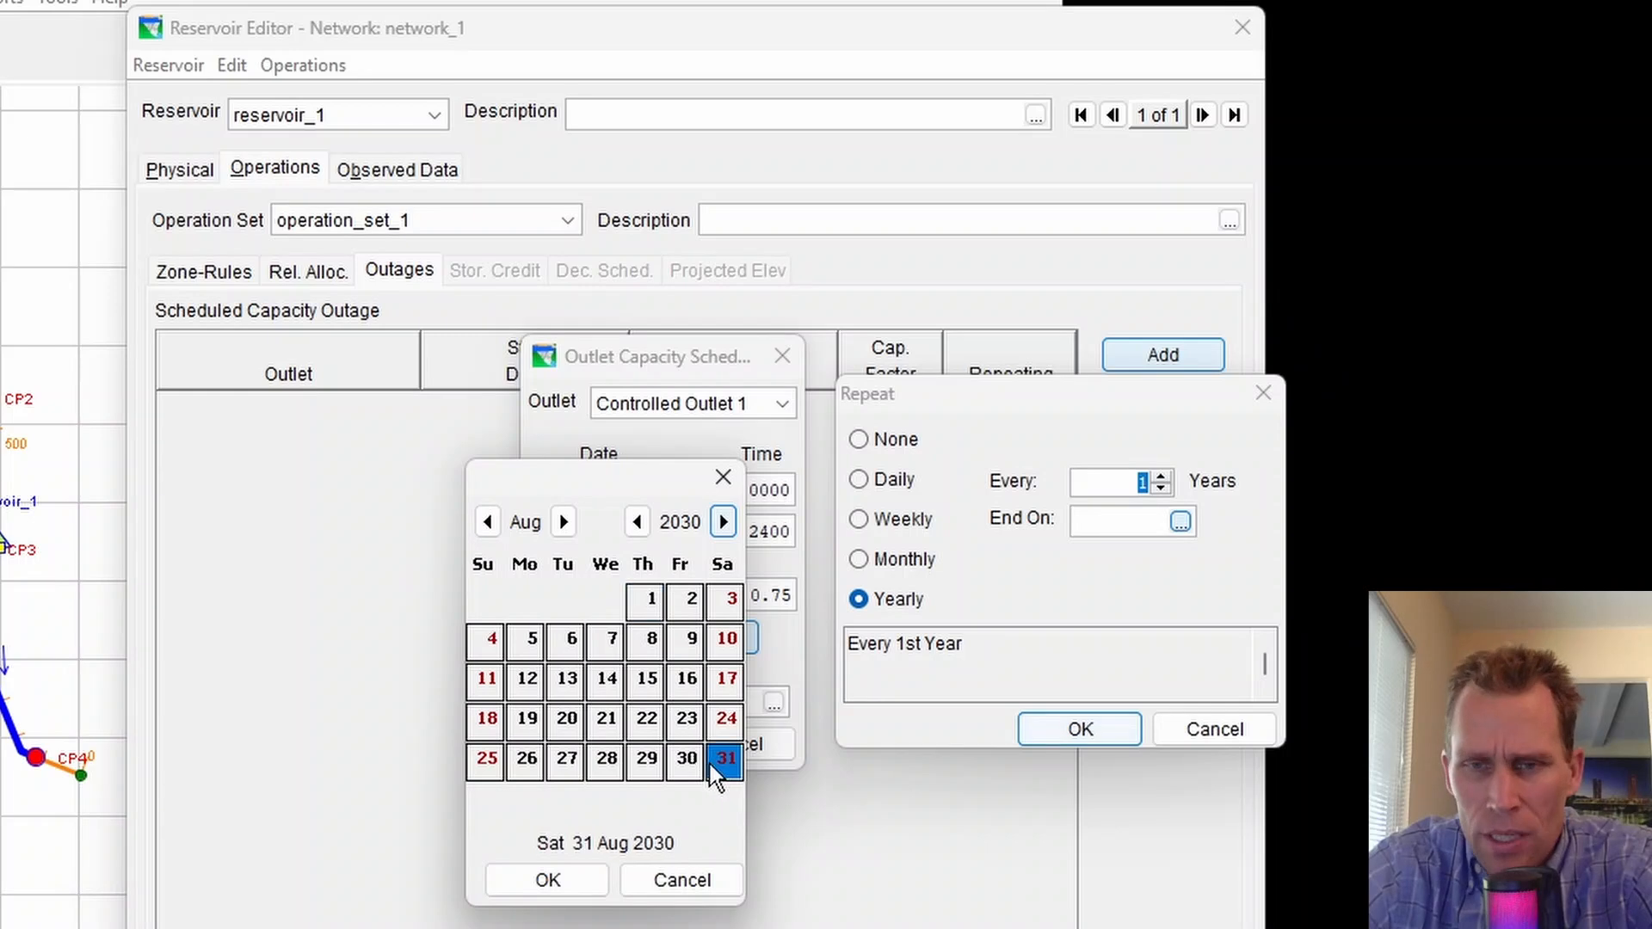
left_click(567, 879)
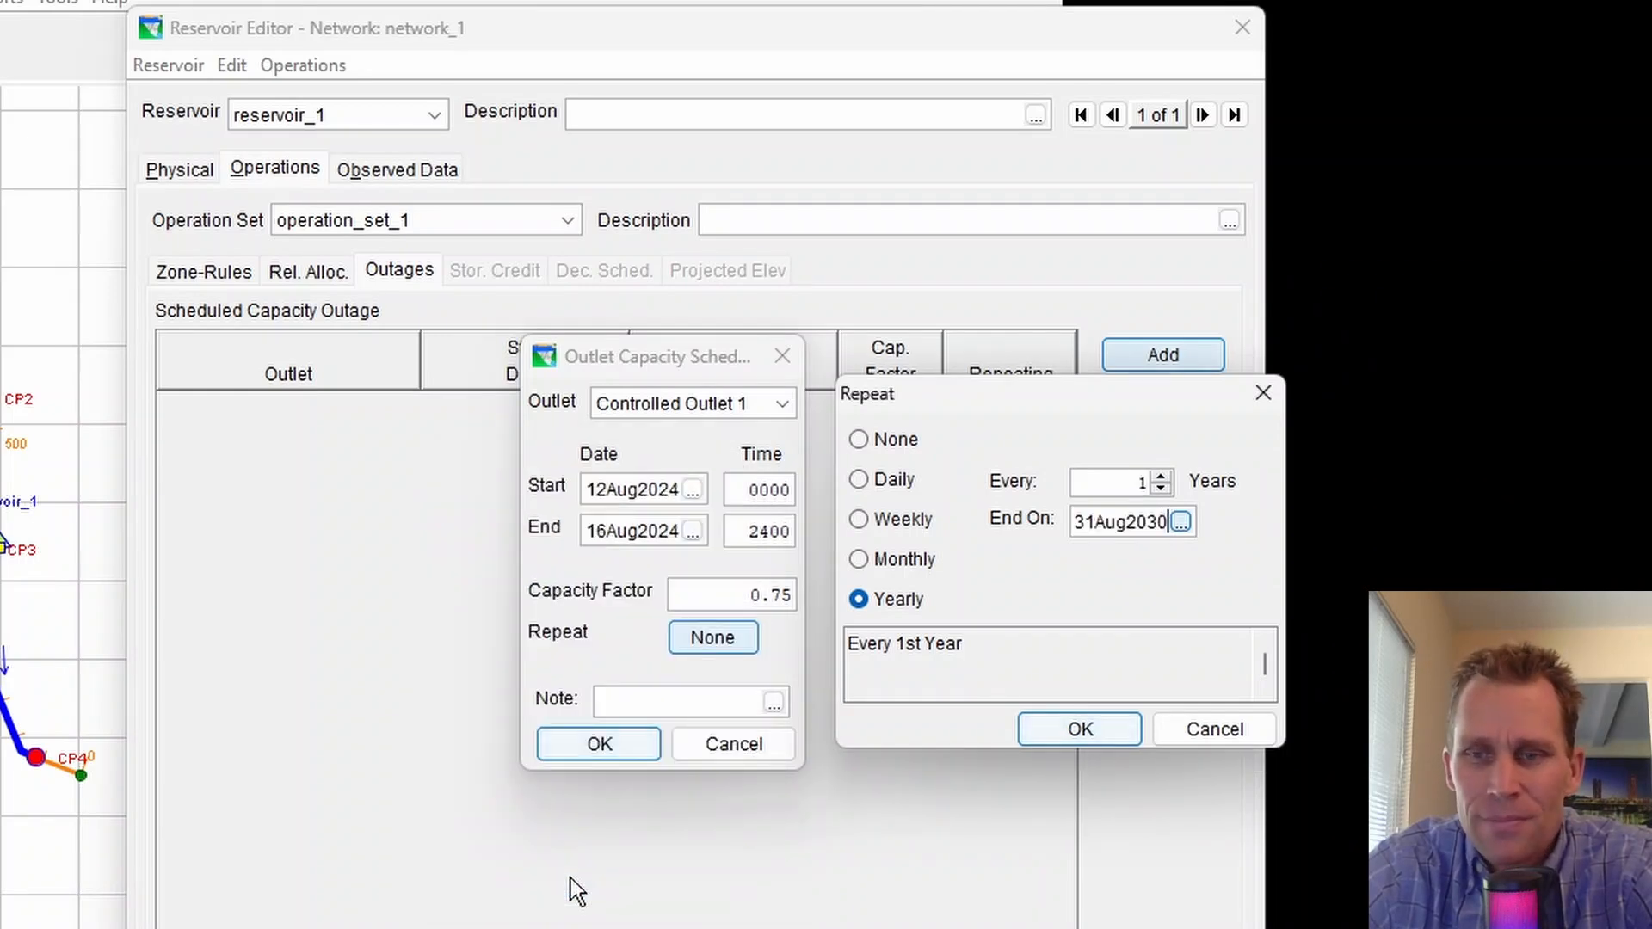
left_click(1072, 727)
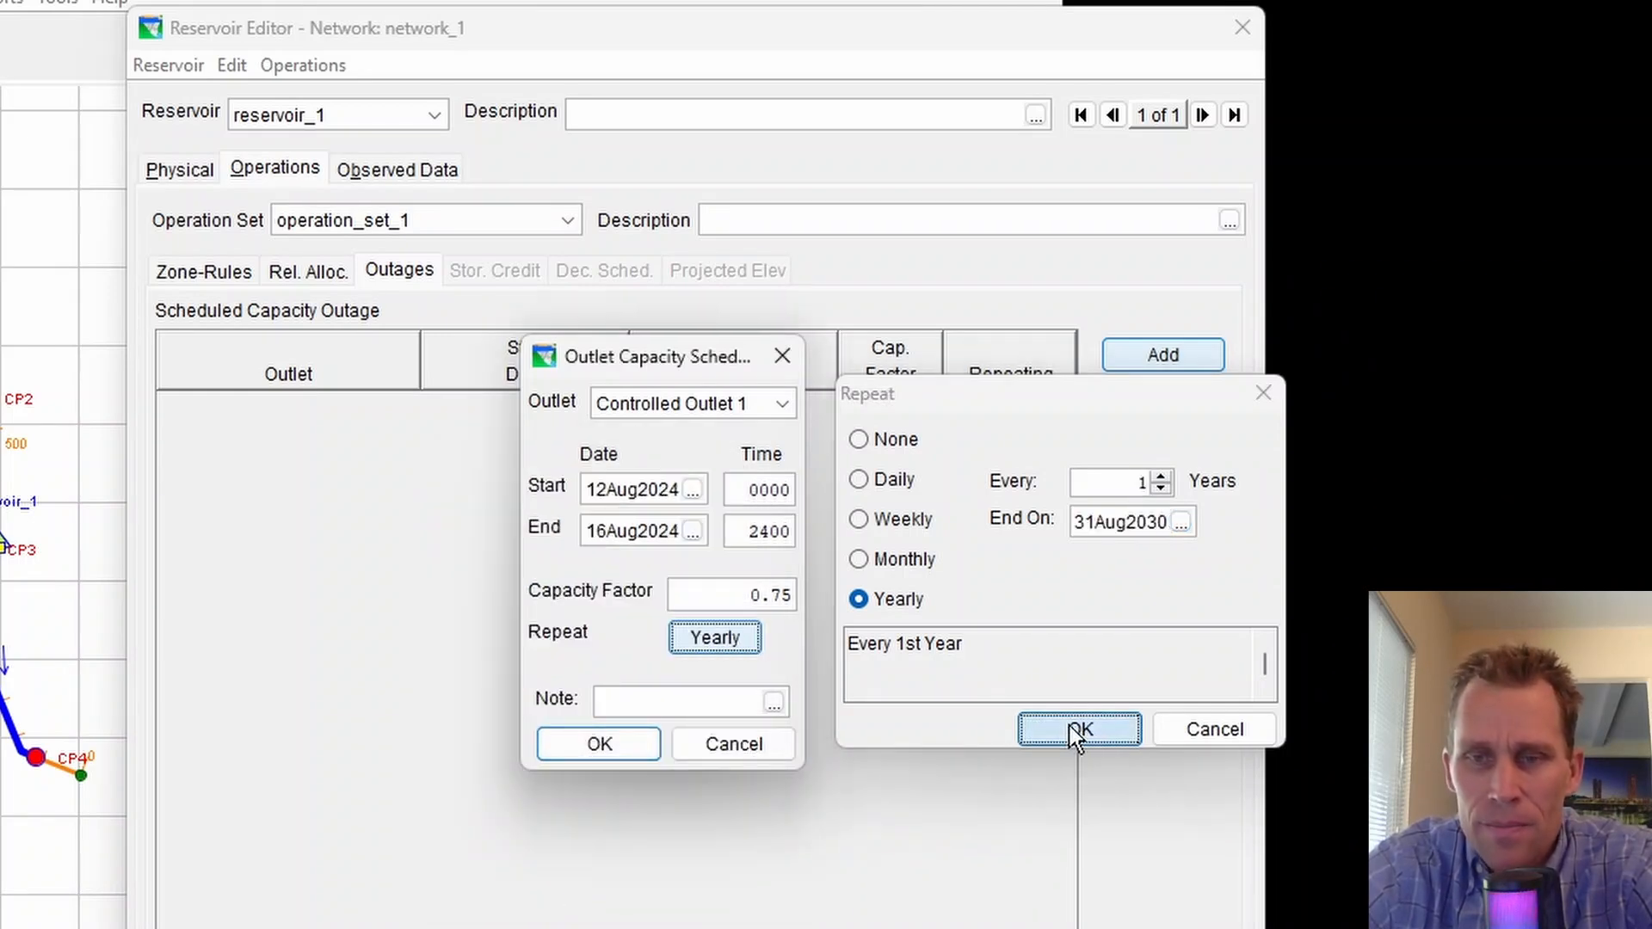
Add the note test and save the outage
left_click(657, 703)
type("test")
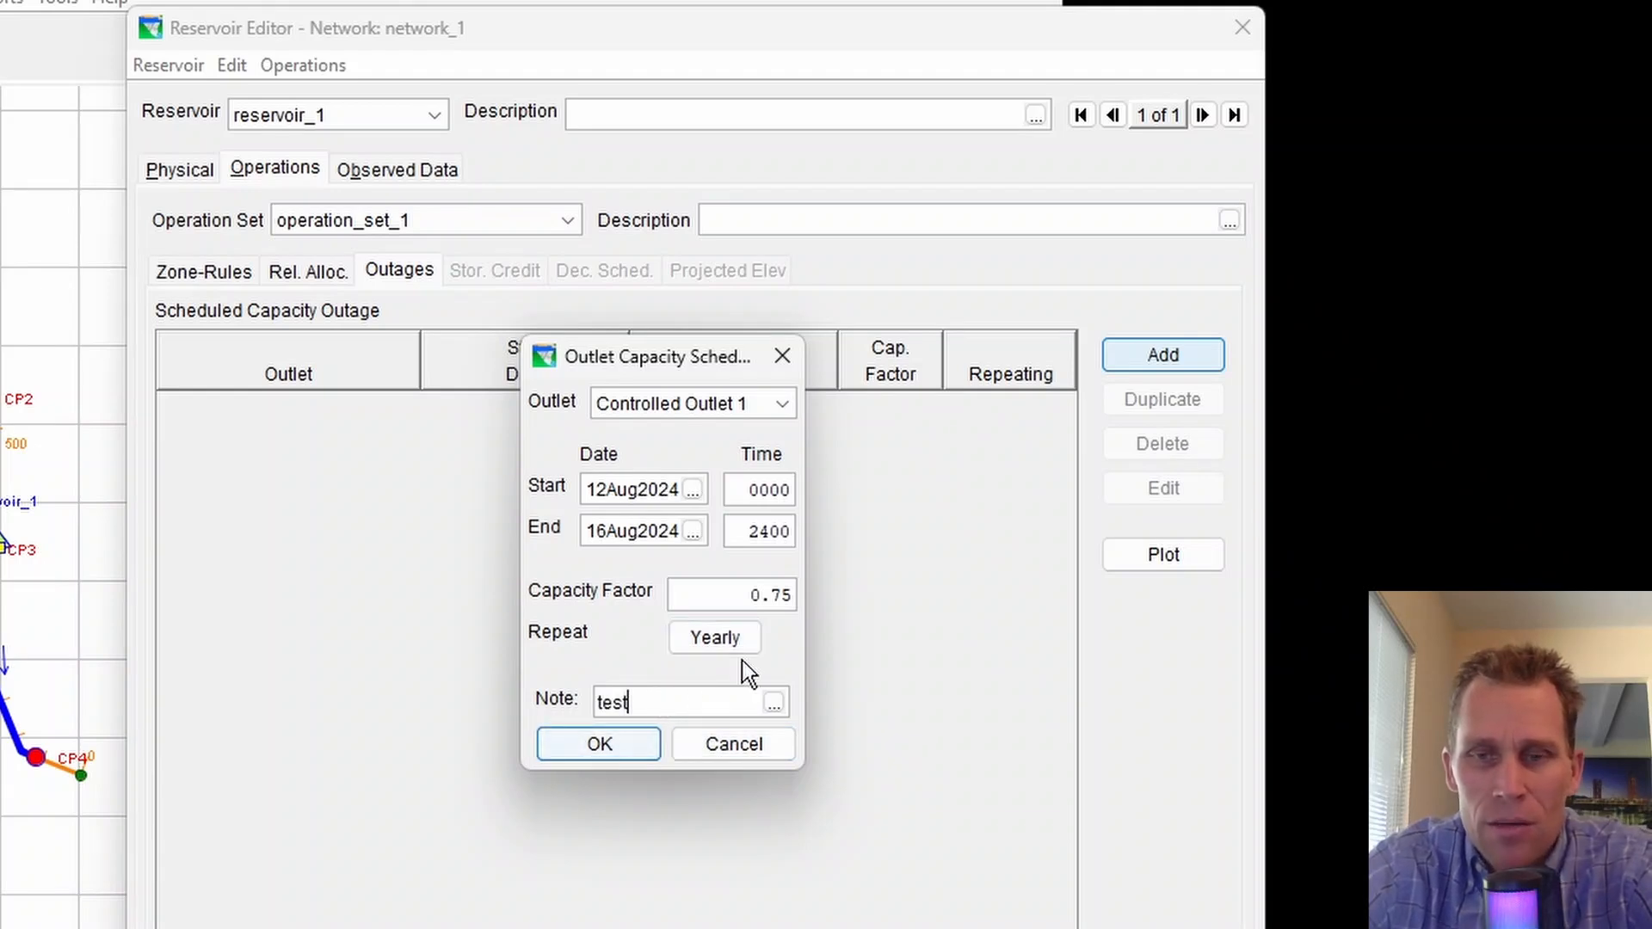
left_click(632, 750)
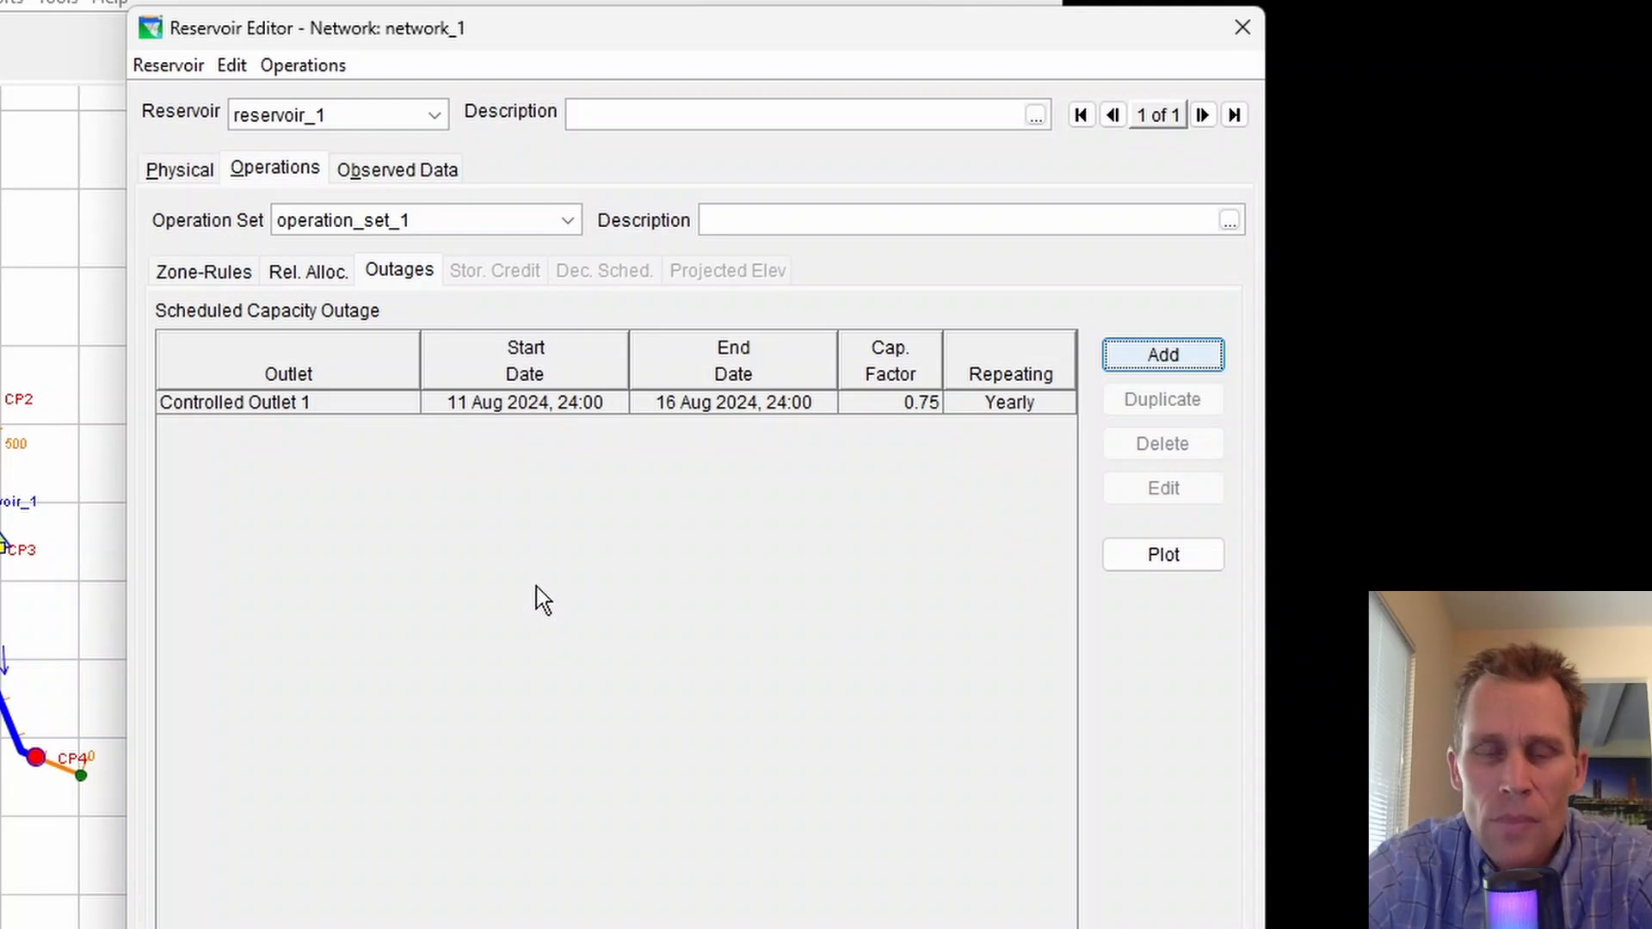
Reopen the saved outage entry to review its values
left_click(372, 408)
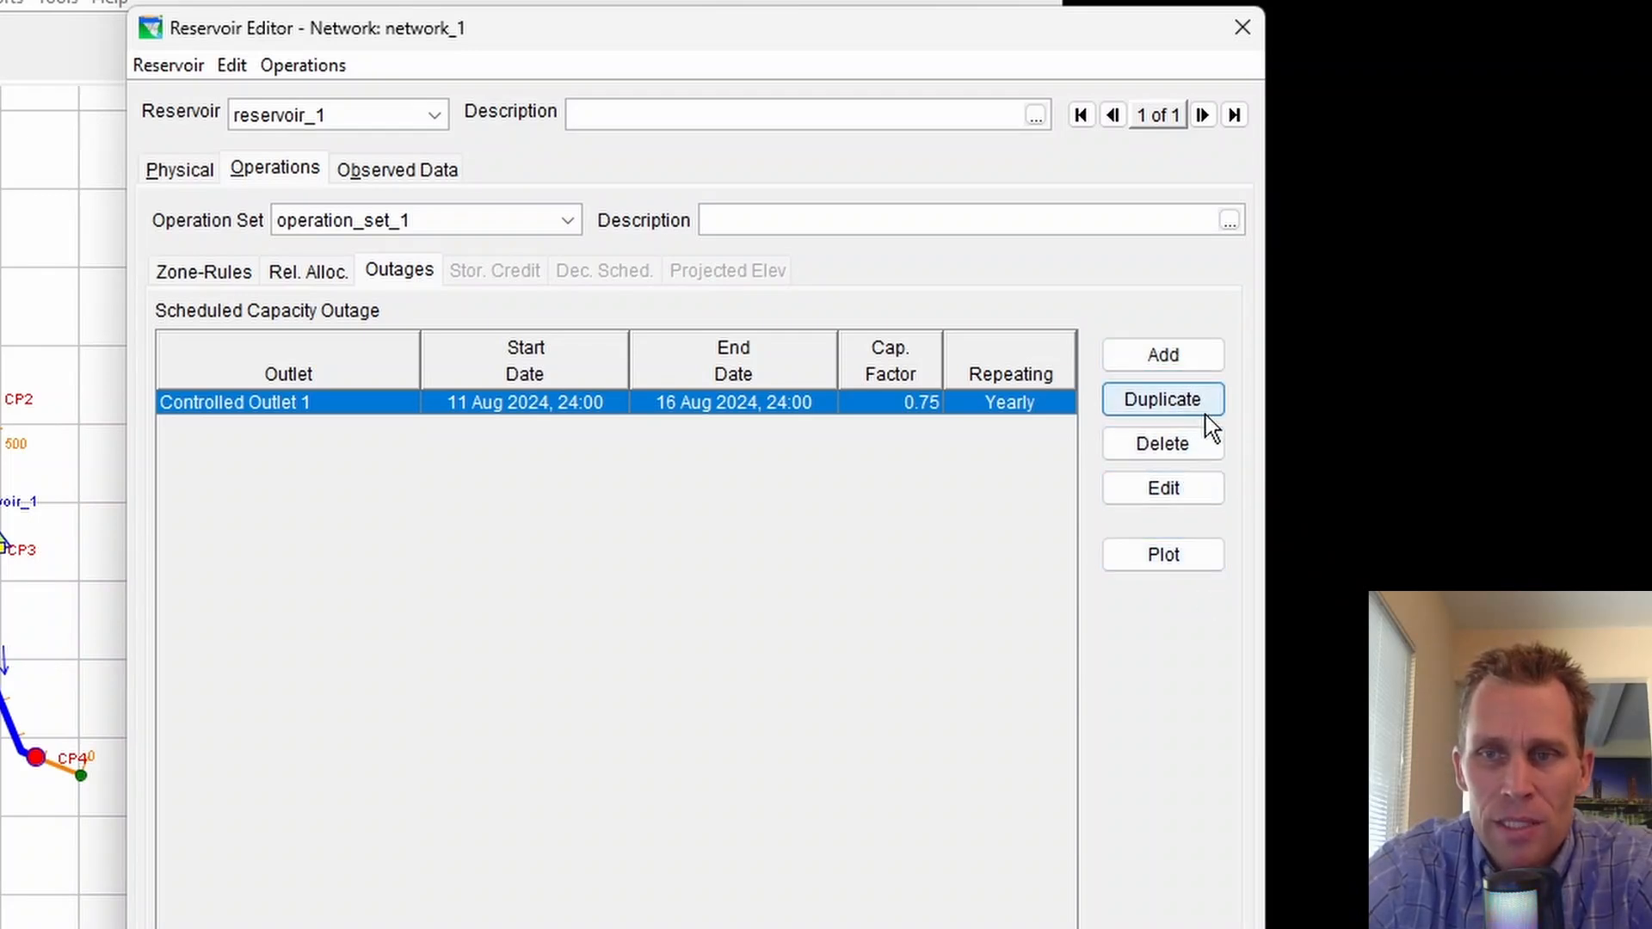
left_click(1176, 489)
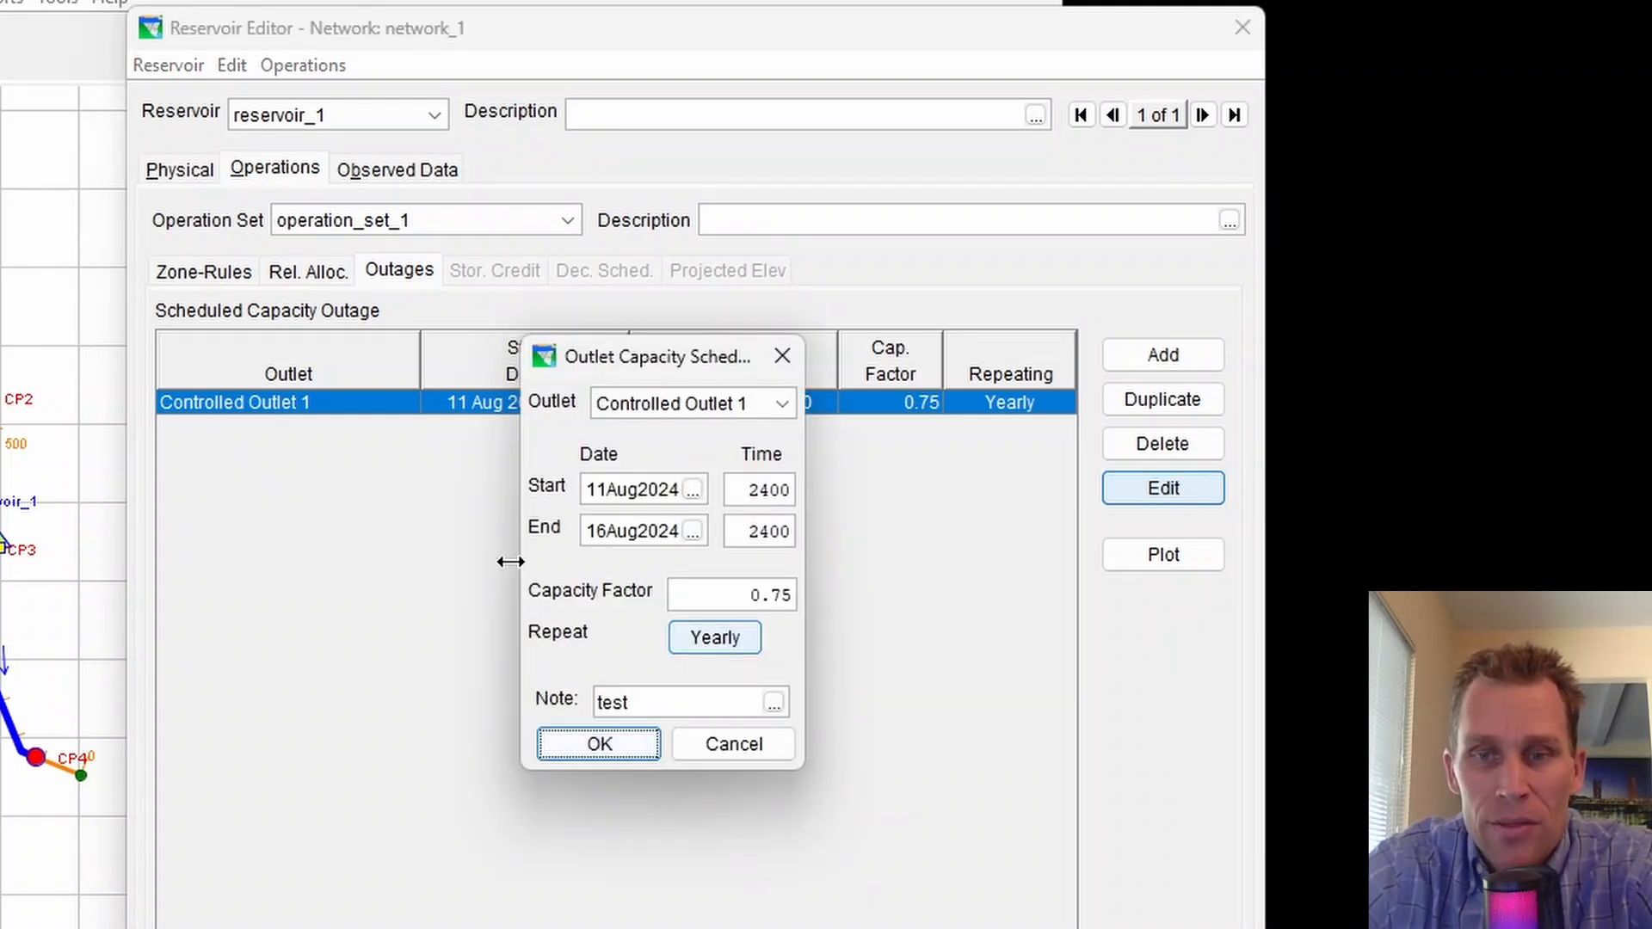
left_click(620, 745)
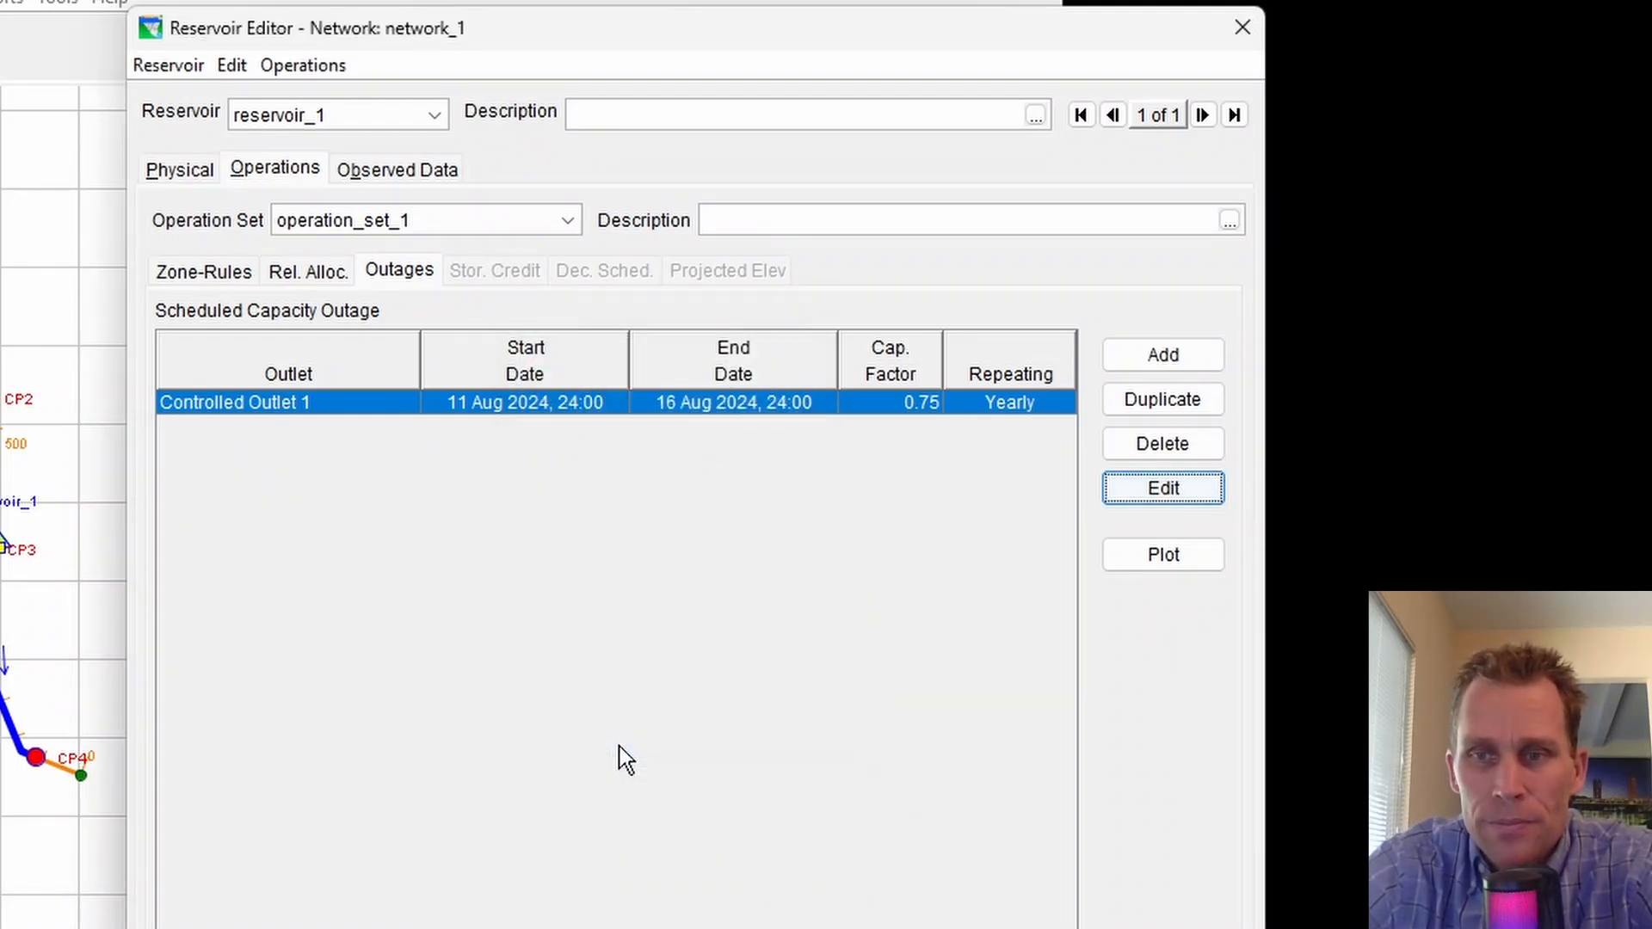
Plot the capacity factors for the period 08Aug2024 to 20Aug2024
left_click(1144, 560)
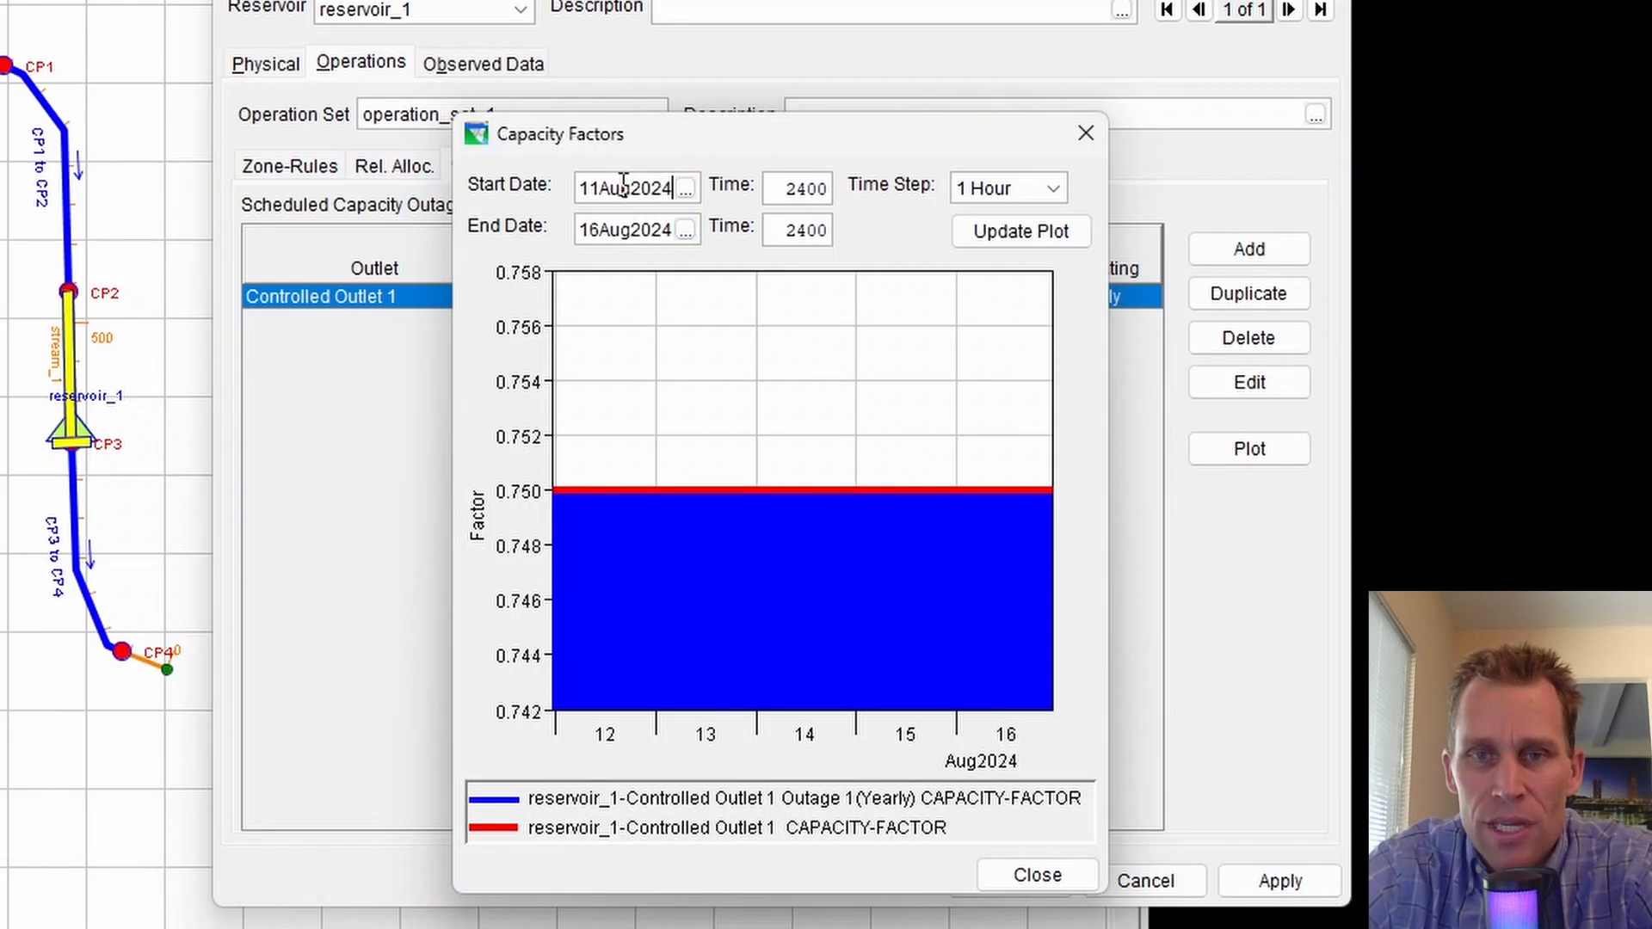
left_click_drag(604, 188, 571, 233)
type("08Aug")
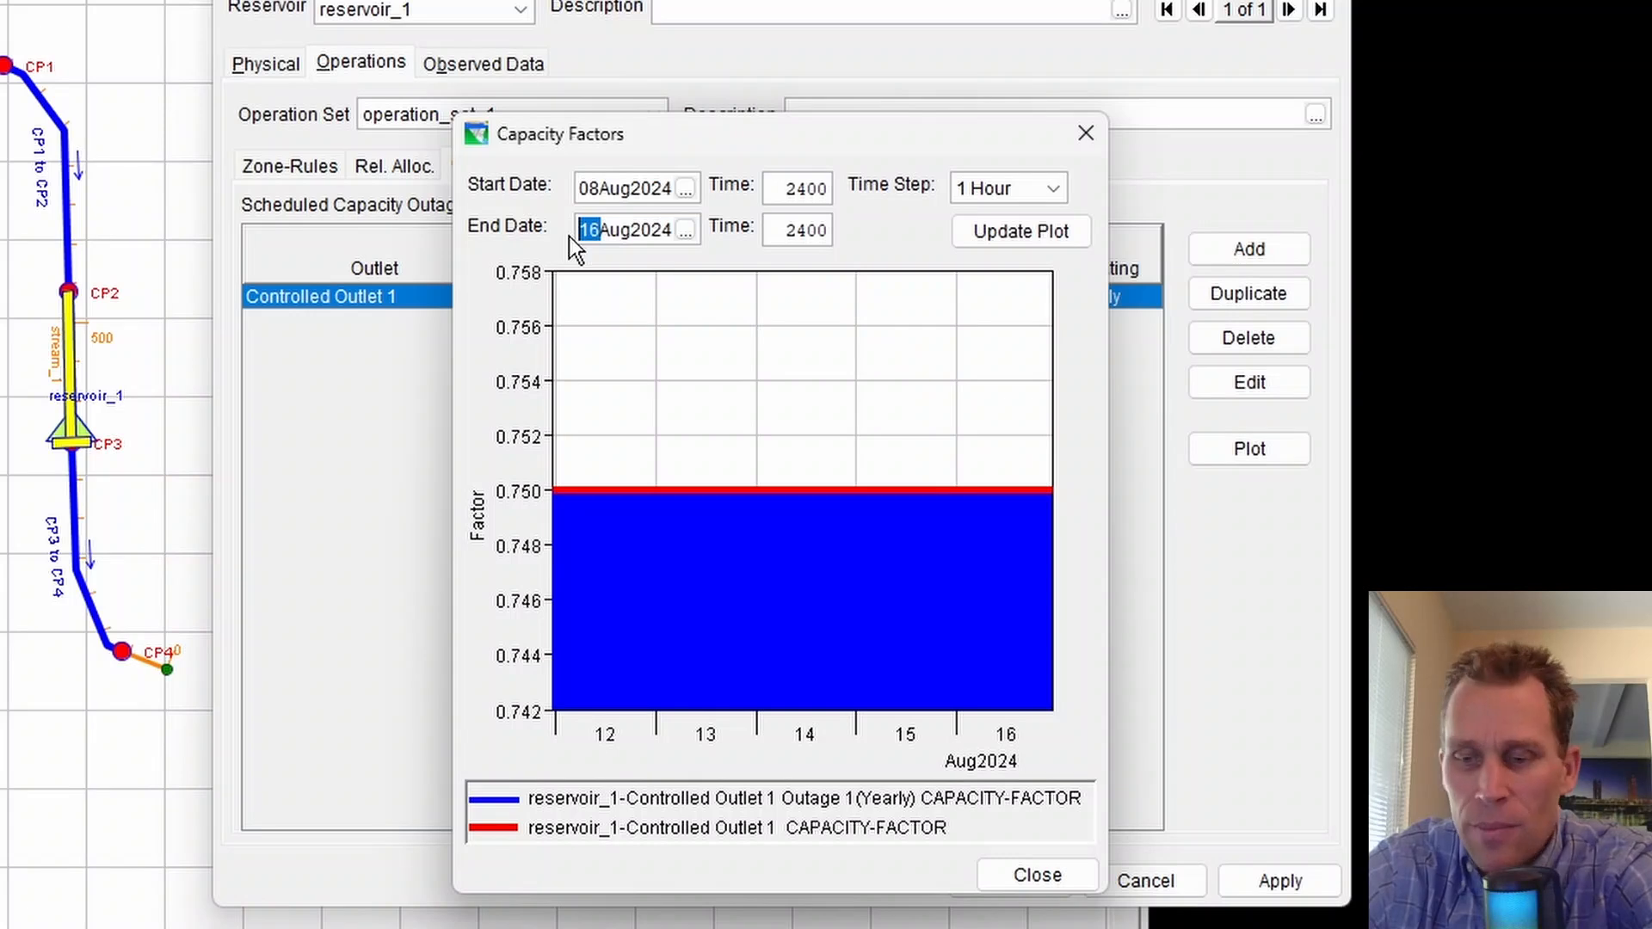
type("20")
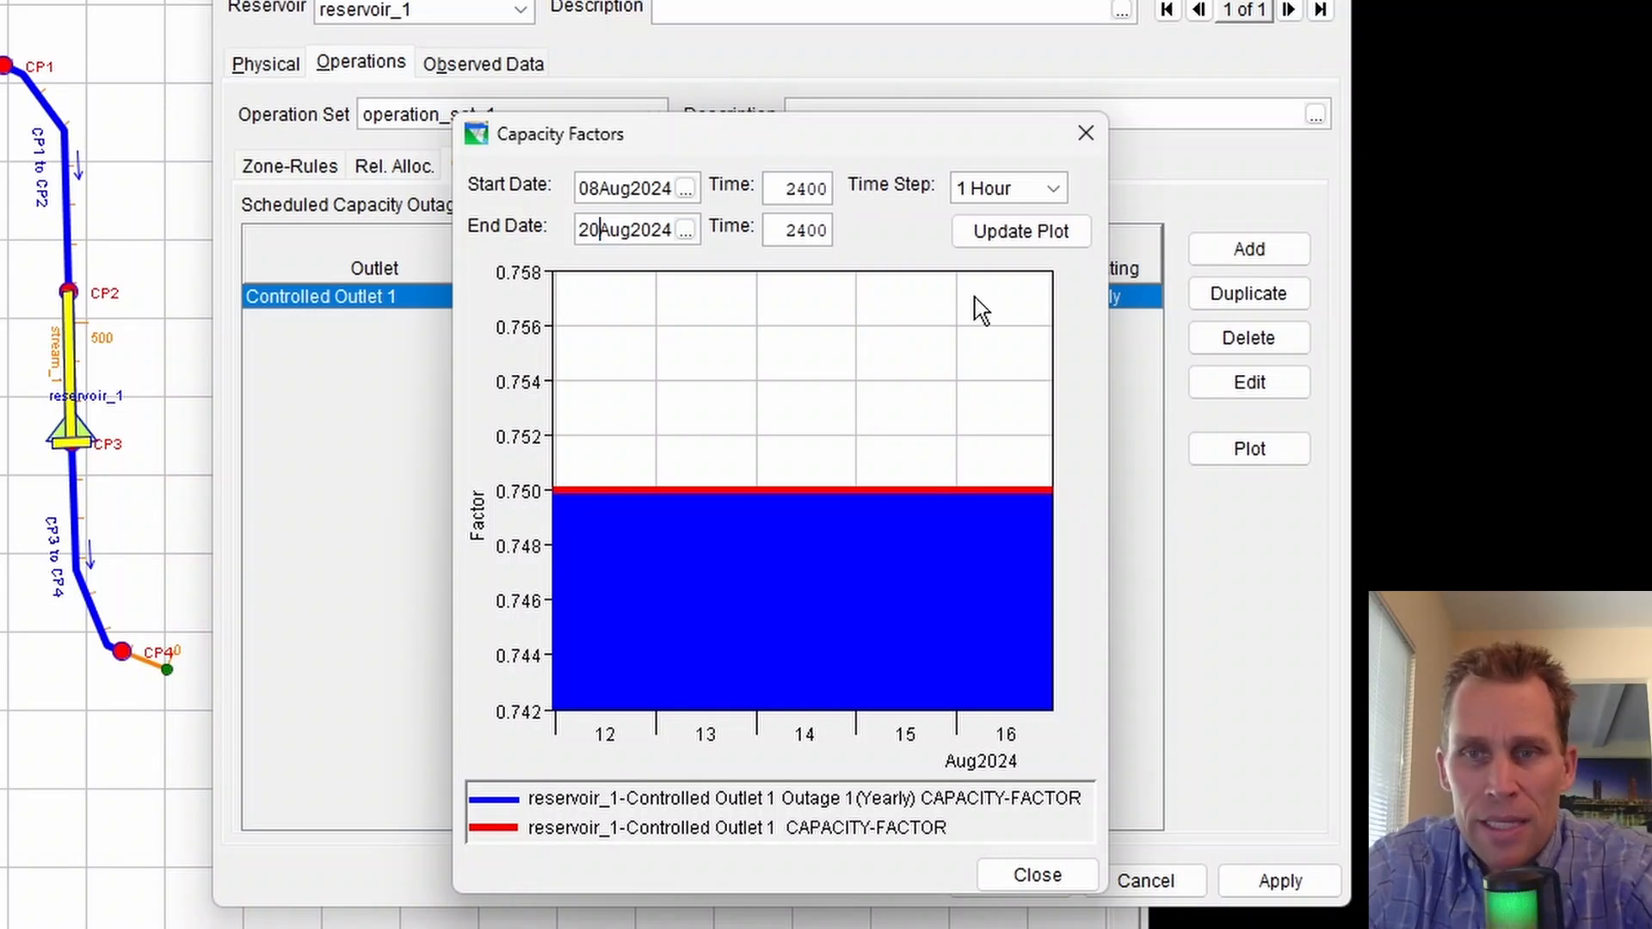
left_click(1017, 241)
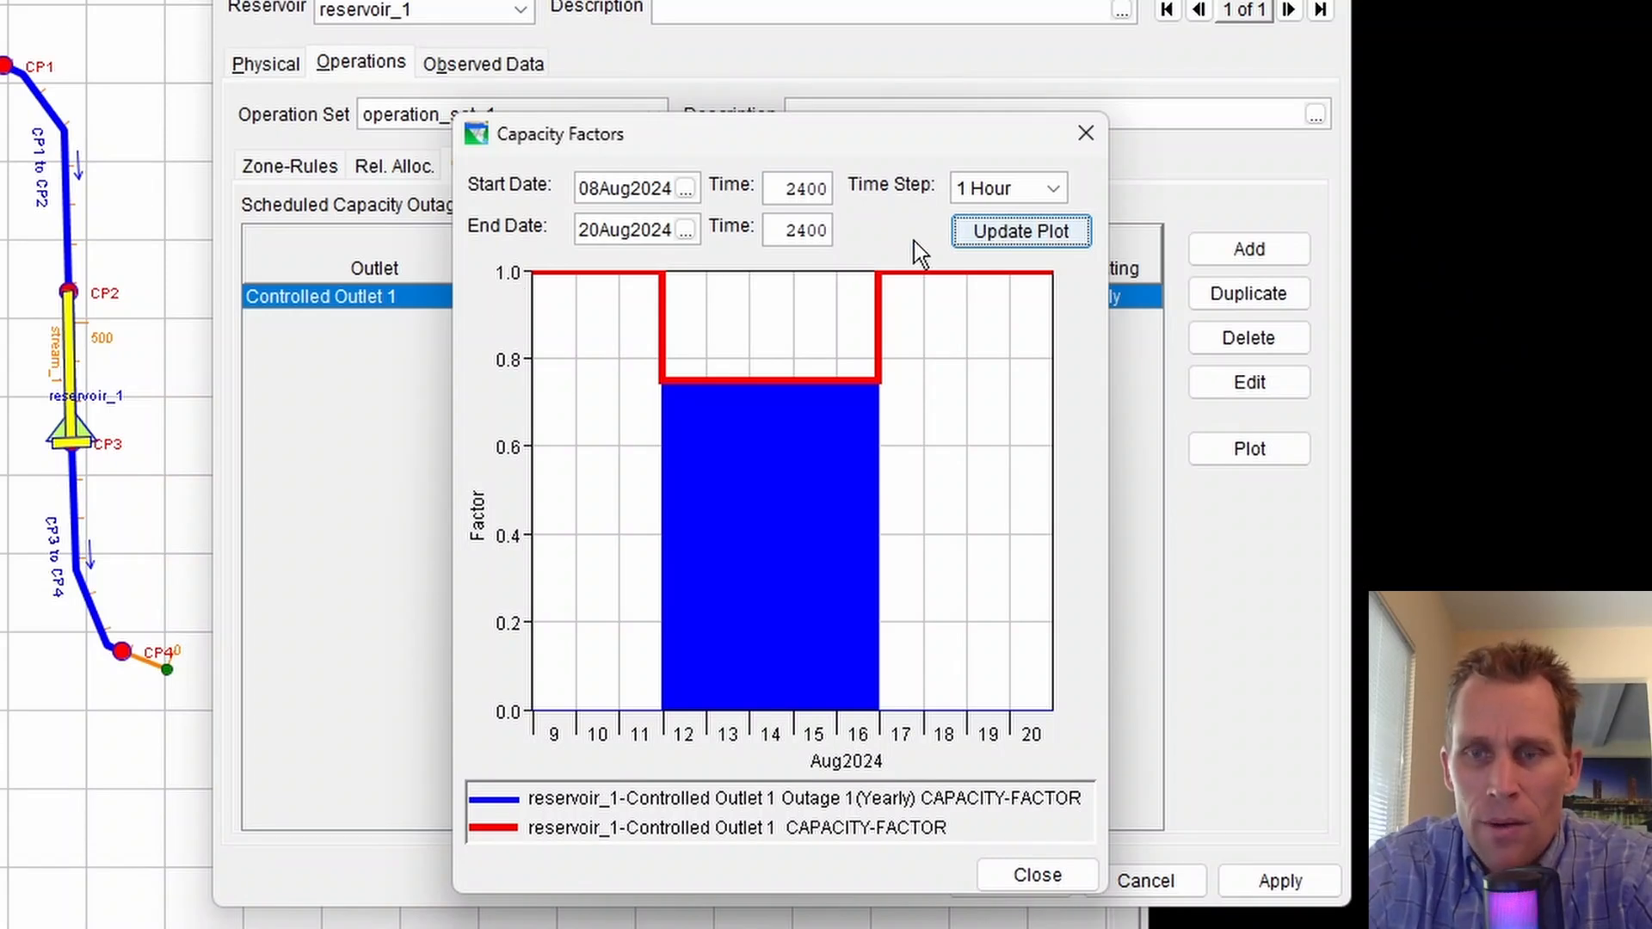
left_click(1048, 878)
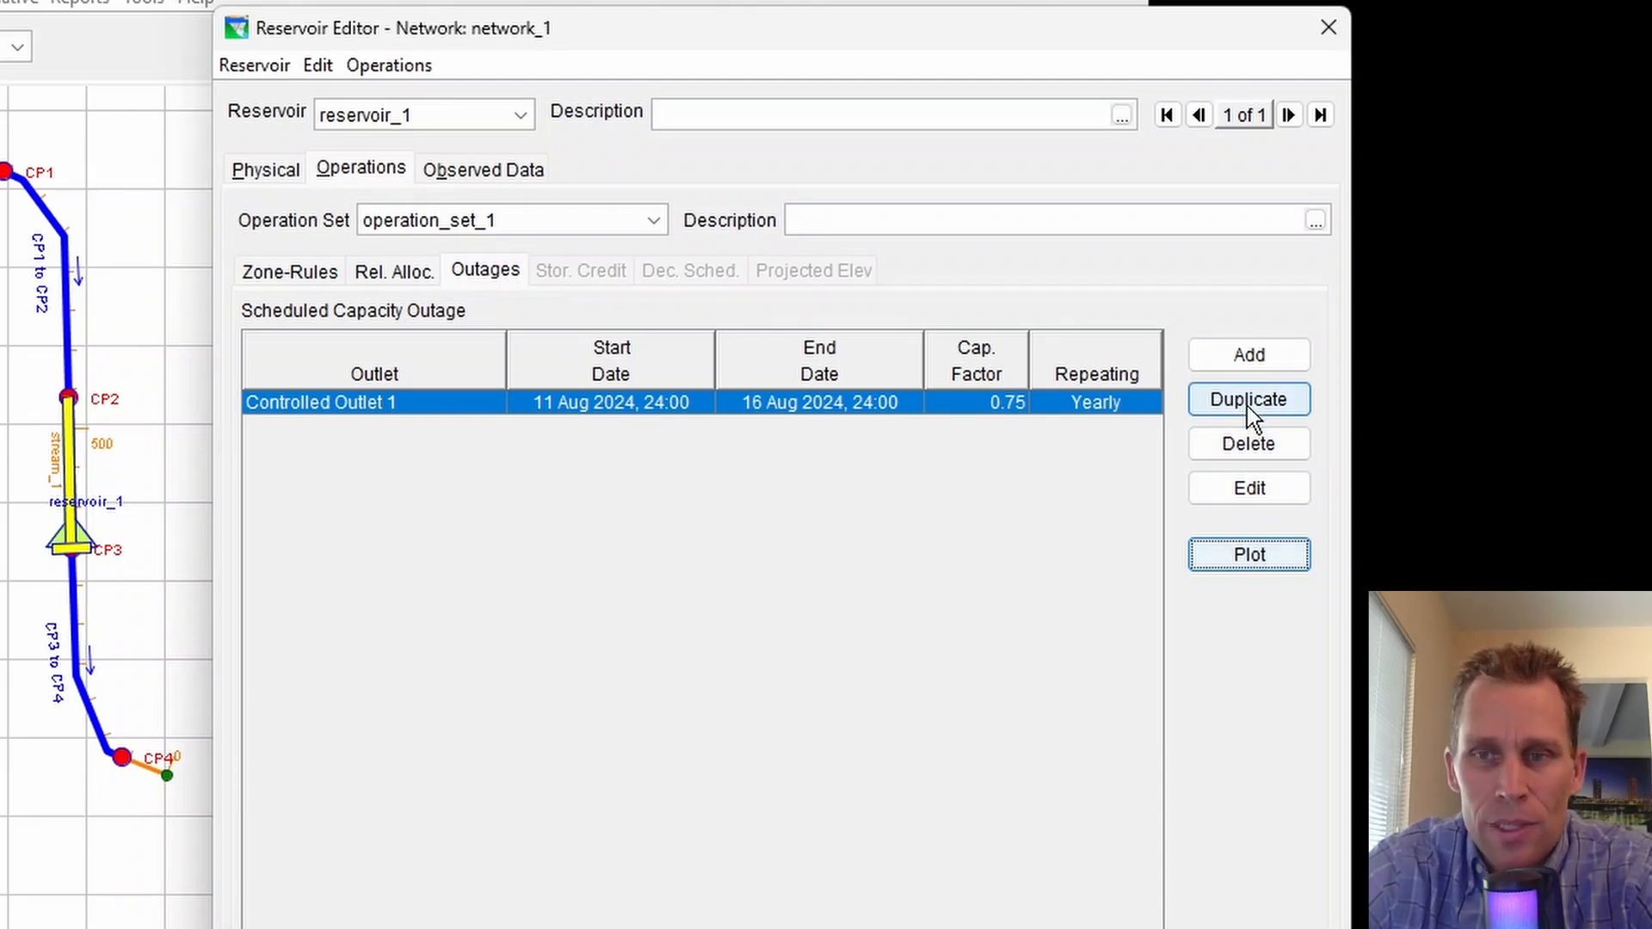
Duplicate the outage and change the copy's outlet to Power Plant 1
left_click(1248, 406)
left_click(550, 425)
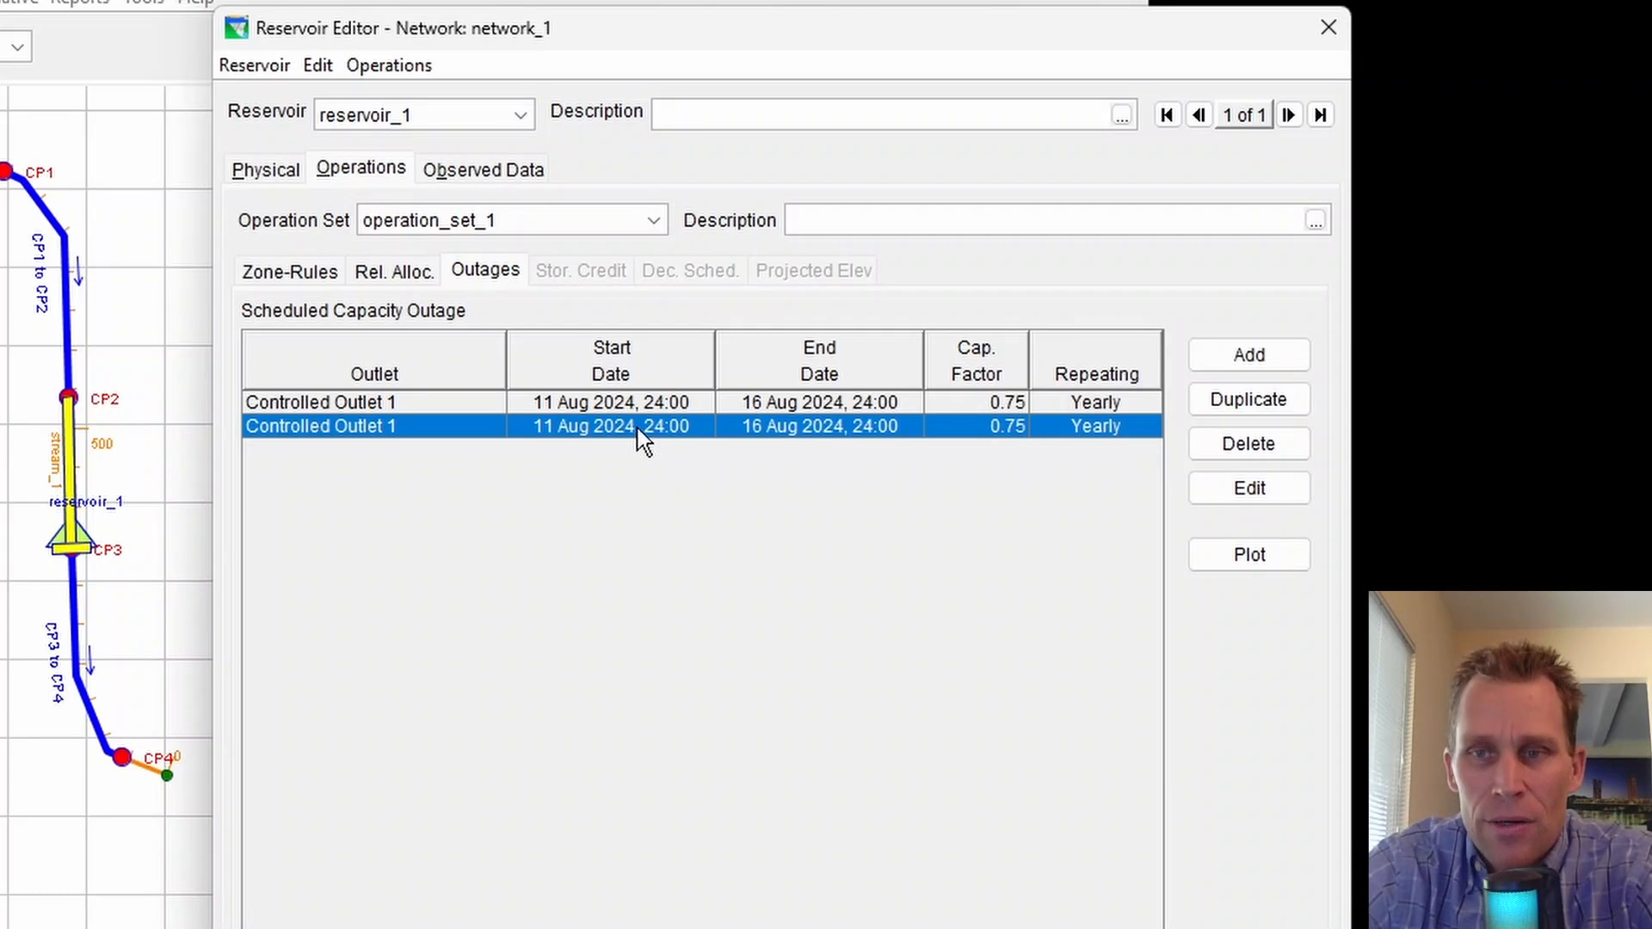
left_click(1262, 484)
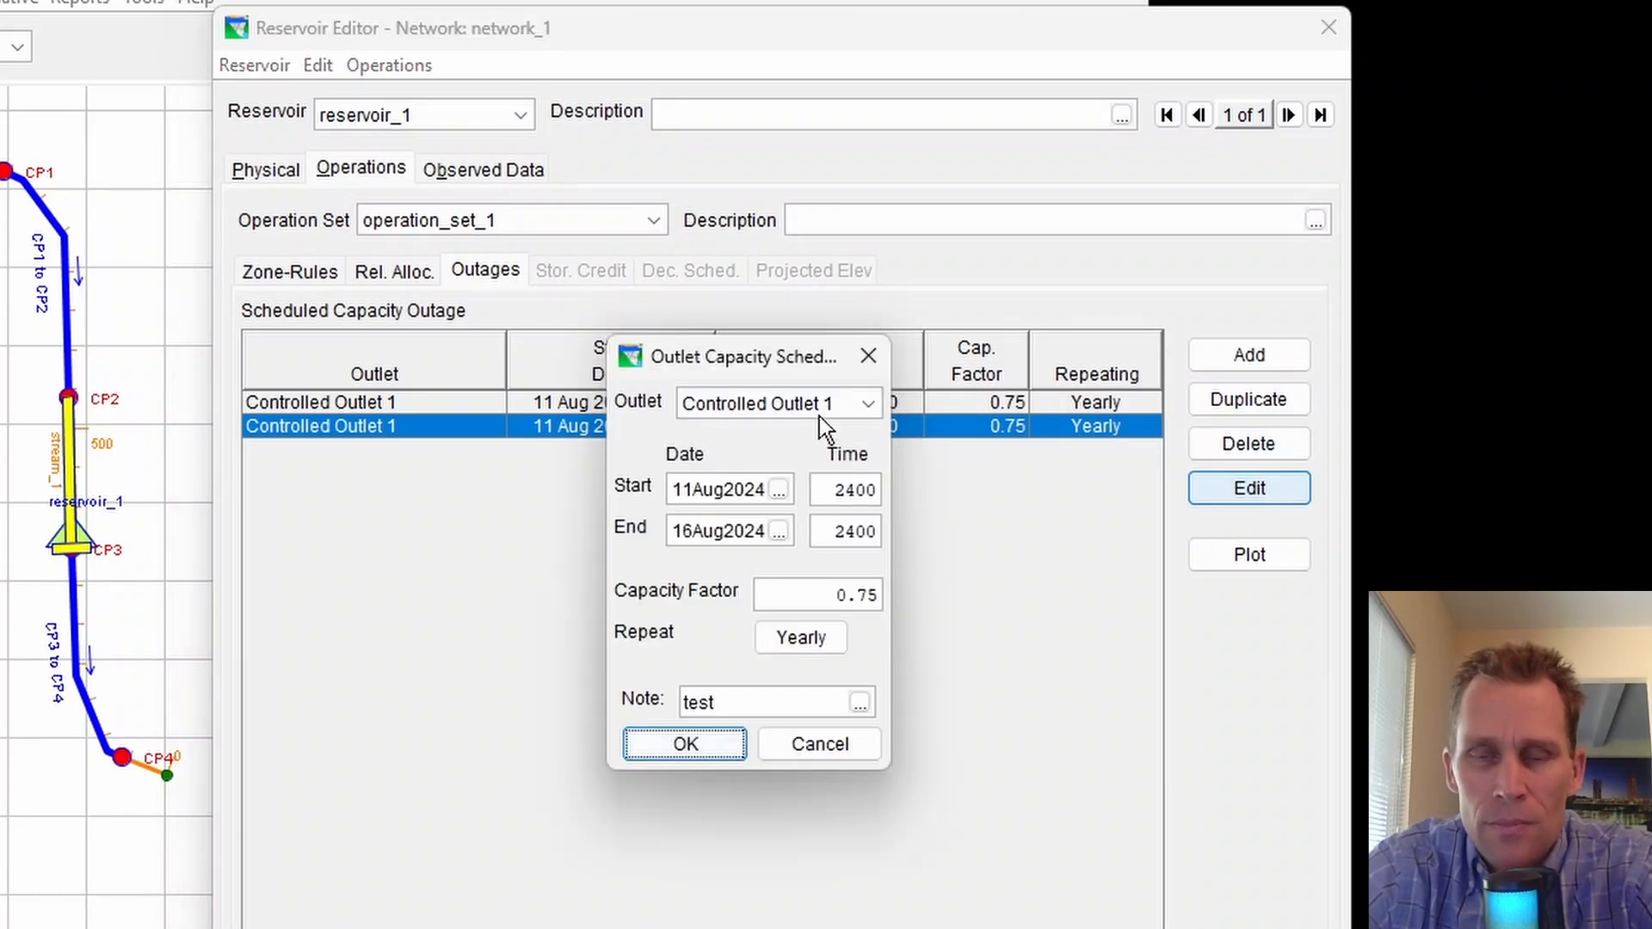
left_click(843, 398)
left_click(810, 516)
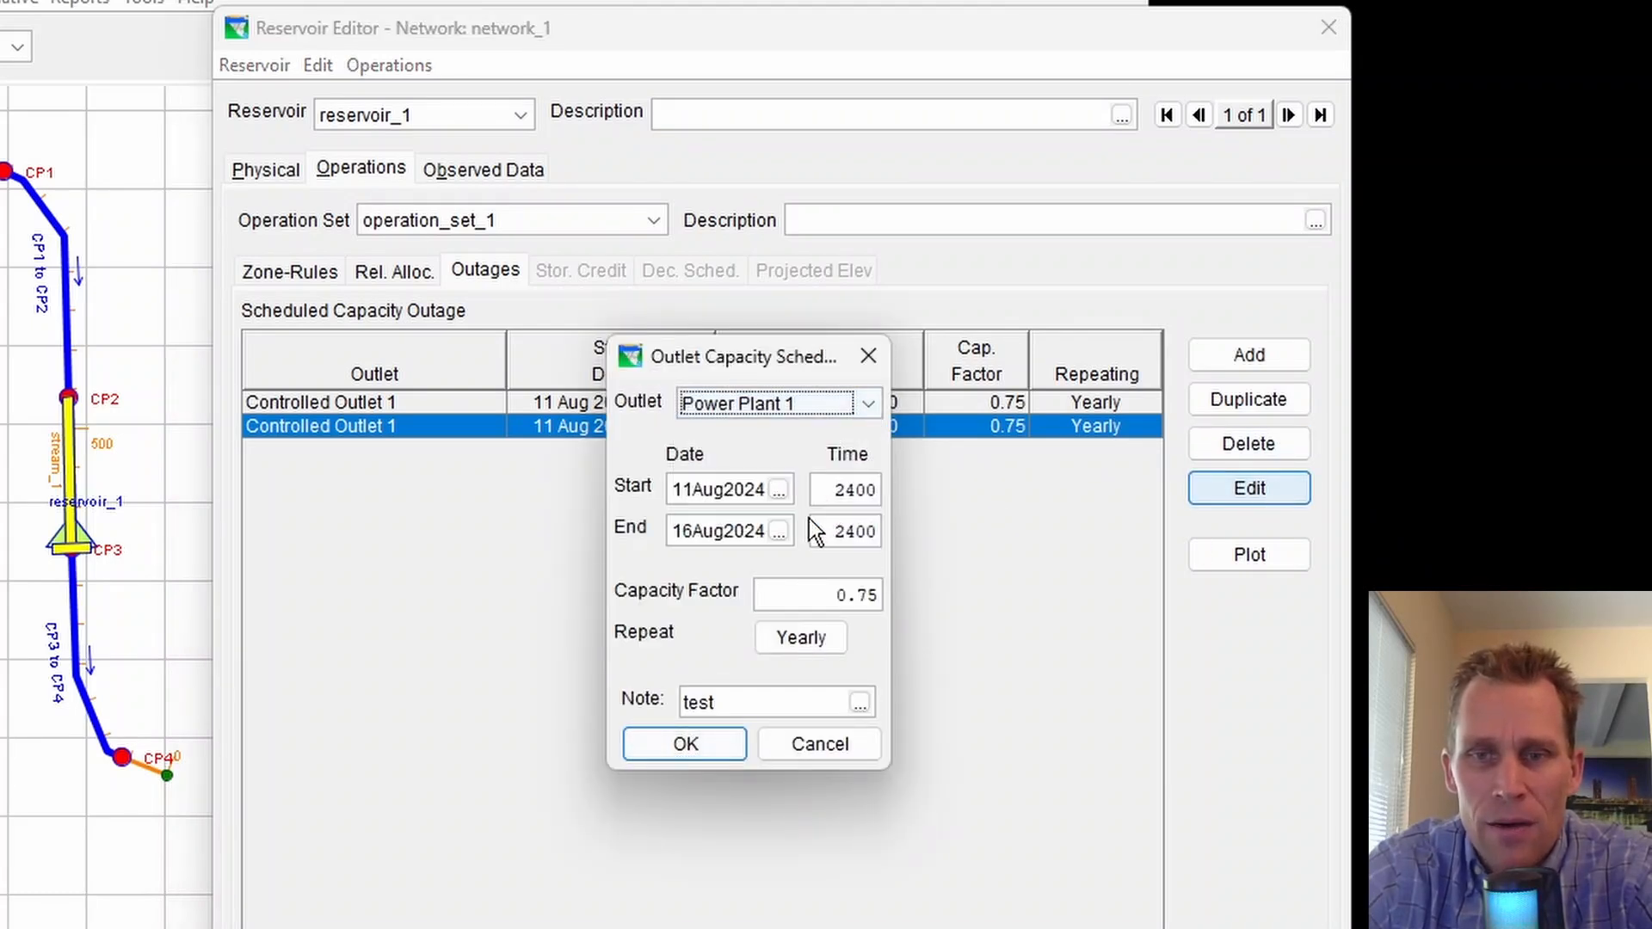
Set the duplicate outage's capacity factor to 0.5
left_click_drag(819, 593, 931, 597)
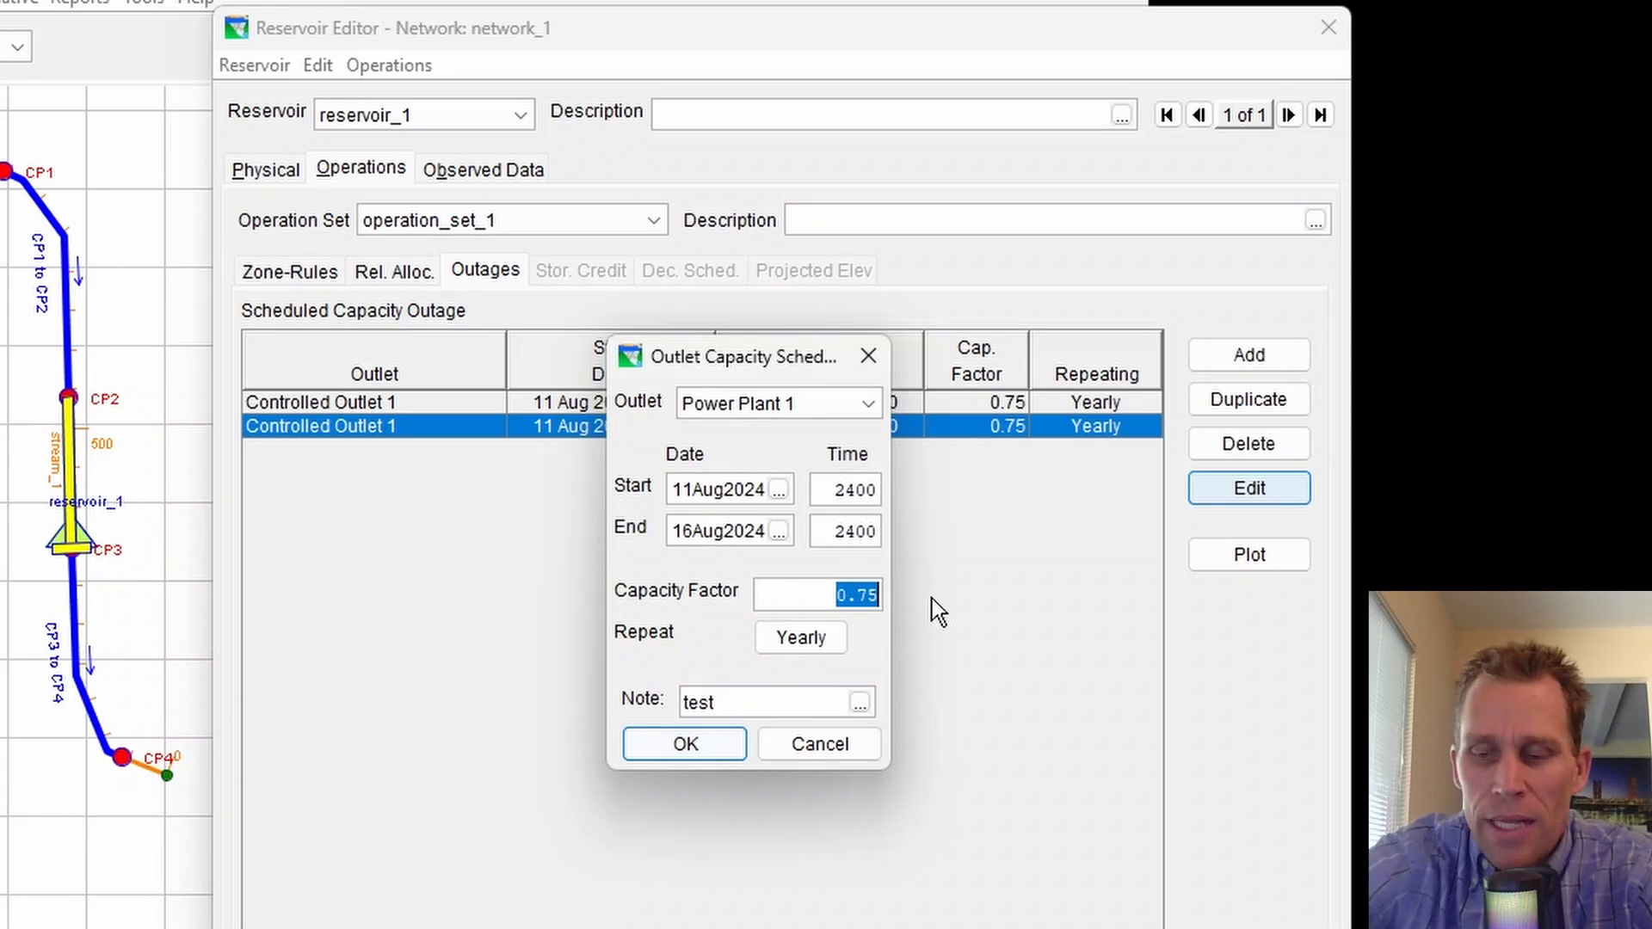
key("BackSpace")
type("0.5")
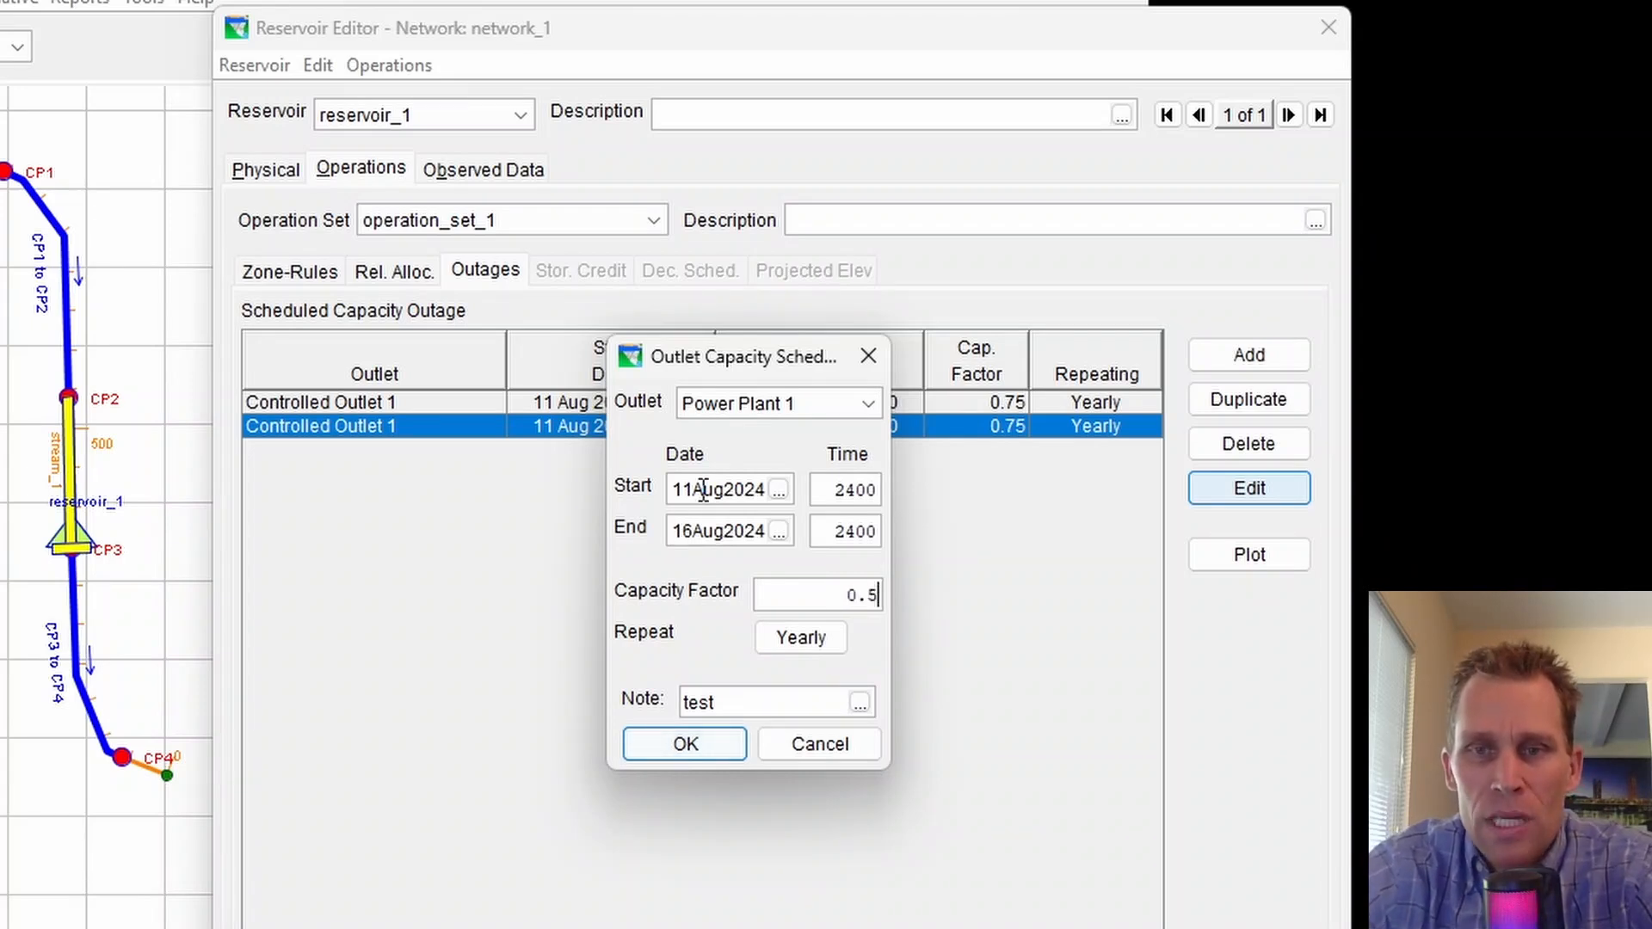
Set the Power Plant 1 outage's start date to 26Aug2024 and end date to 30Aug2024, then save the outage
left_click(778, 489)
left_click(745, 623)
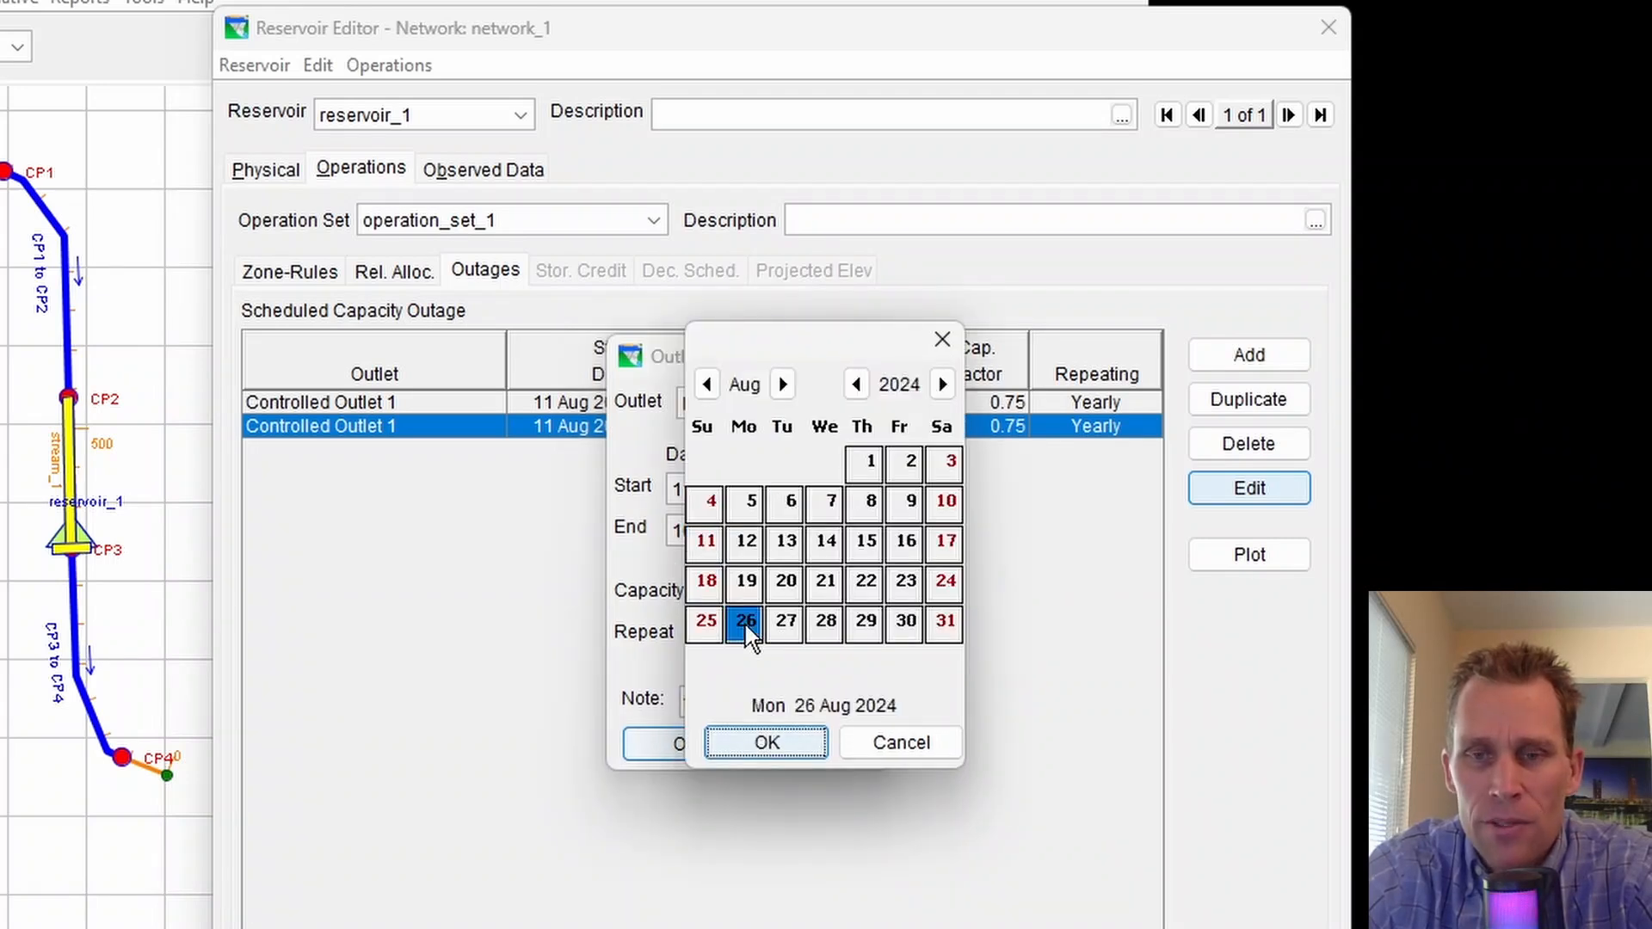
left_click(766, 742)
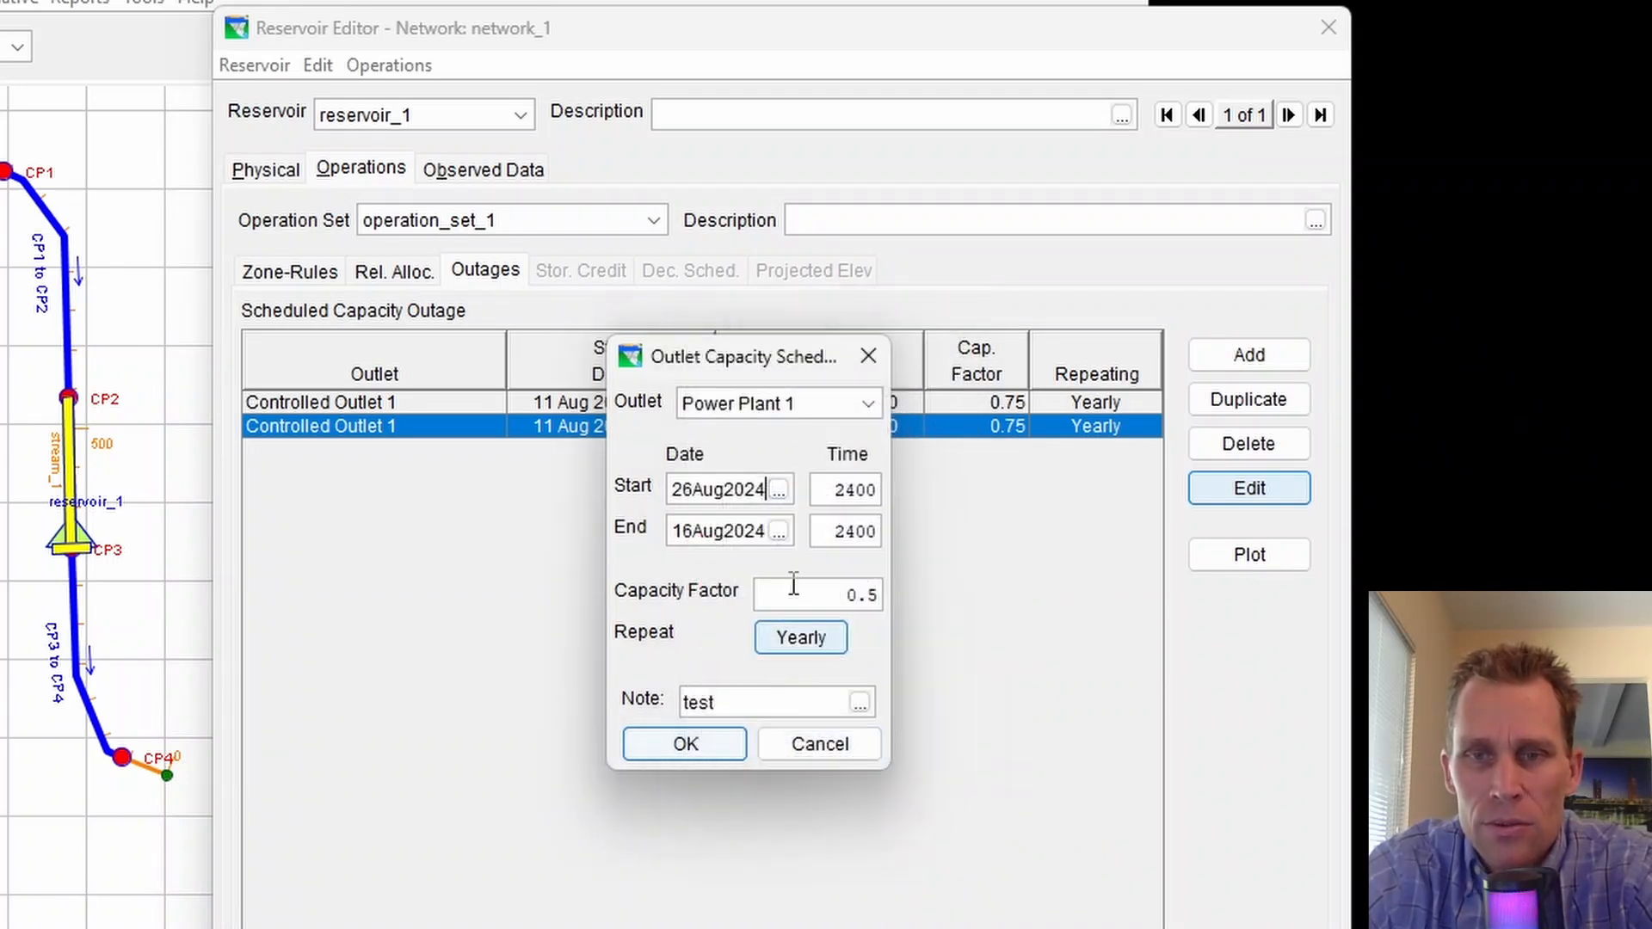
left_click(778, 529)
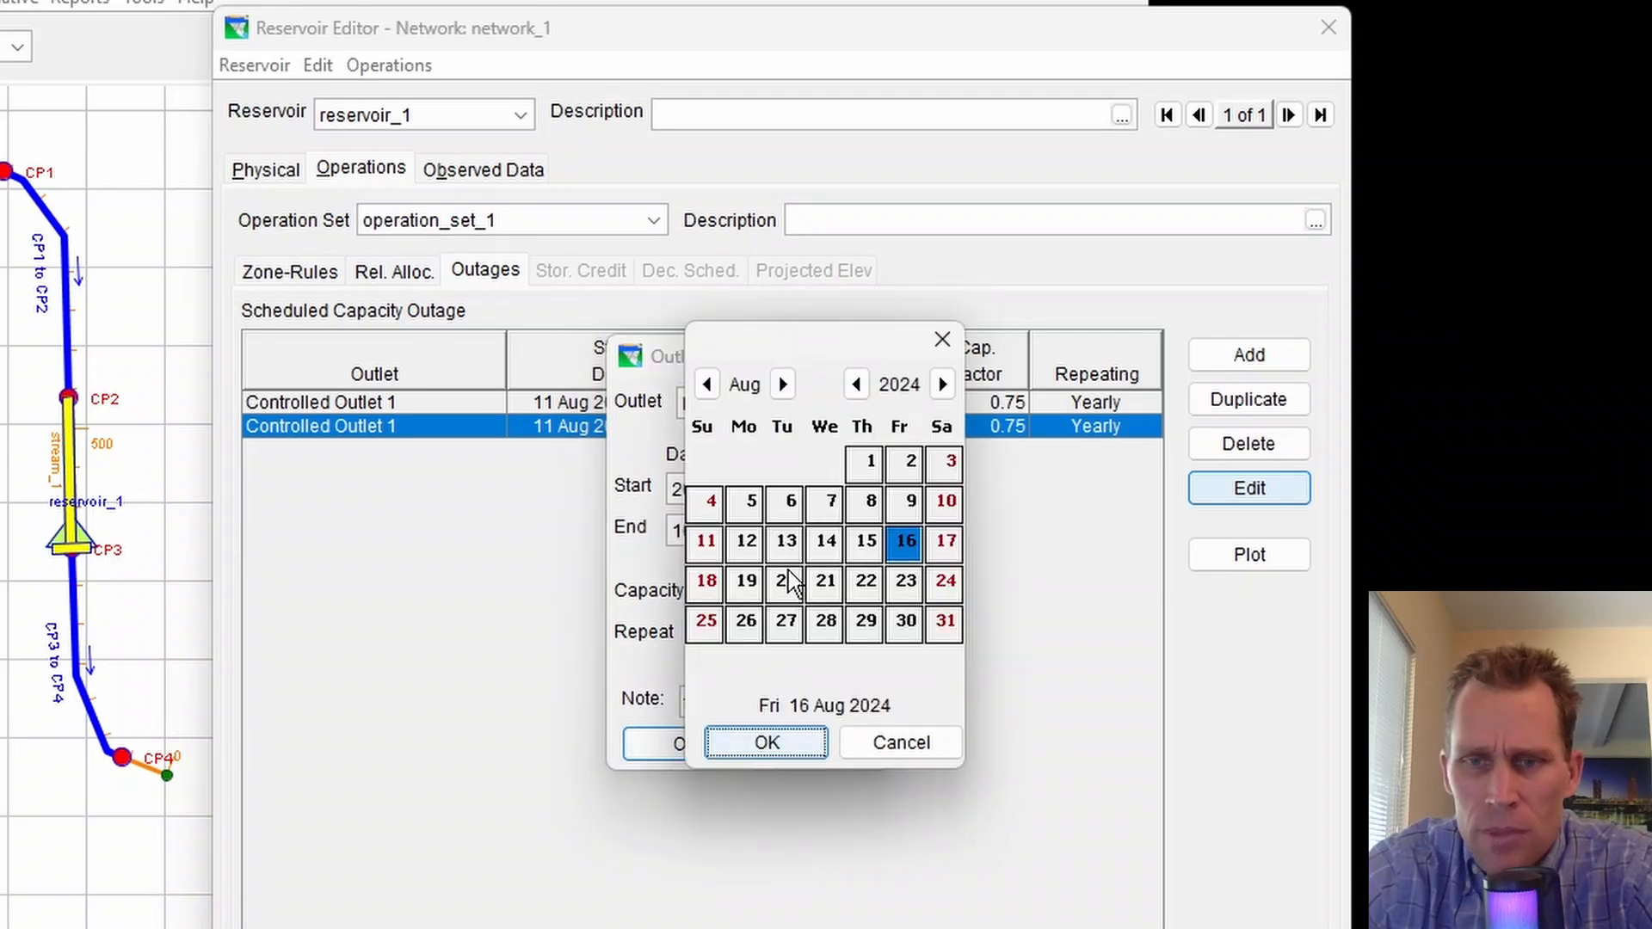
left_click(905, 621)
left_click(798, 743)
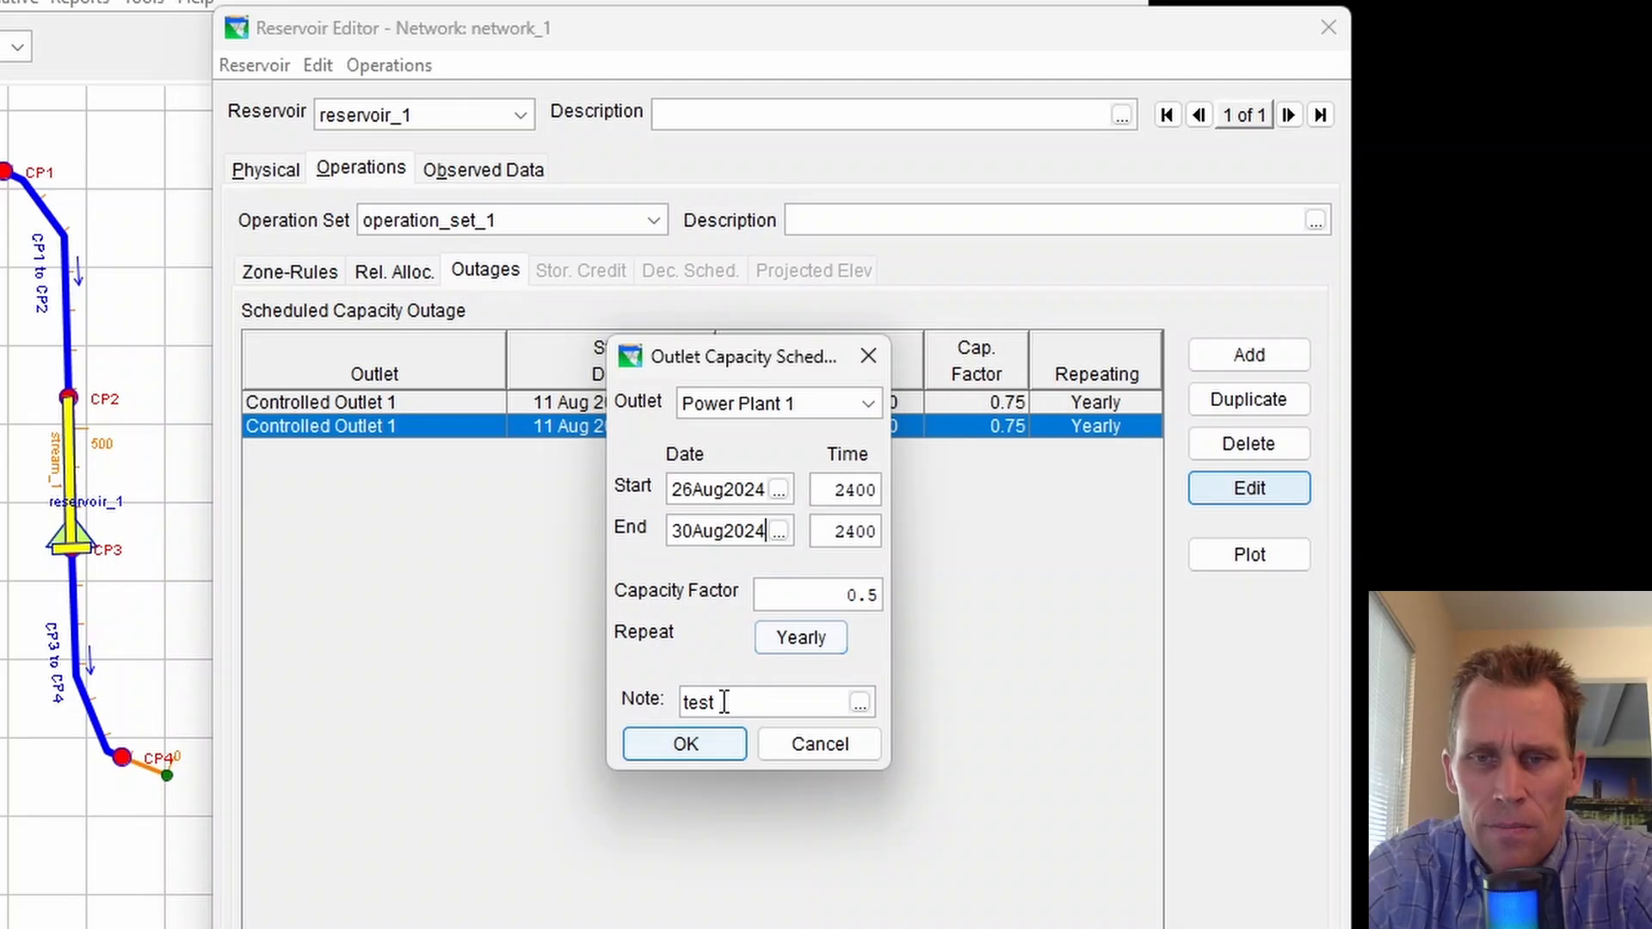
left_click(693, 752)
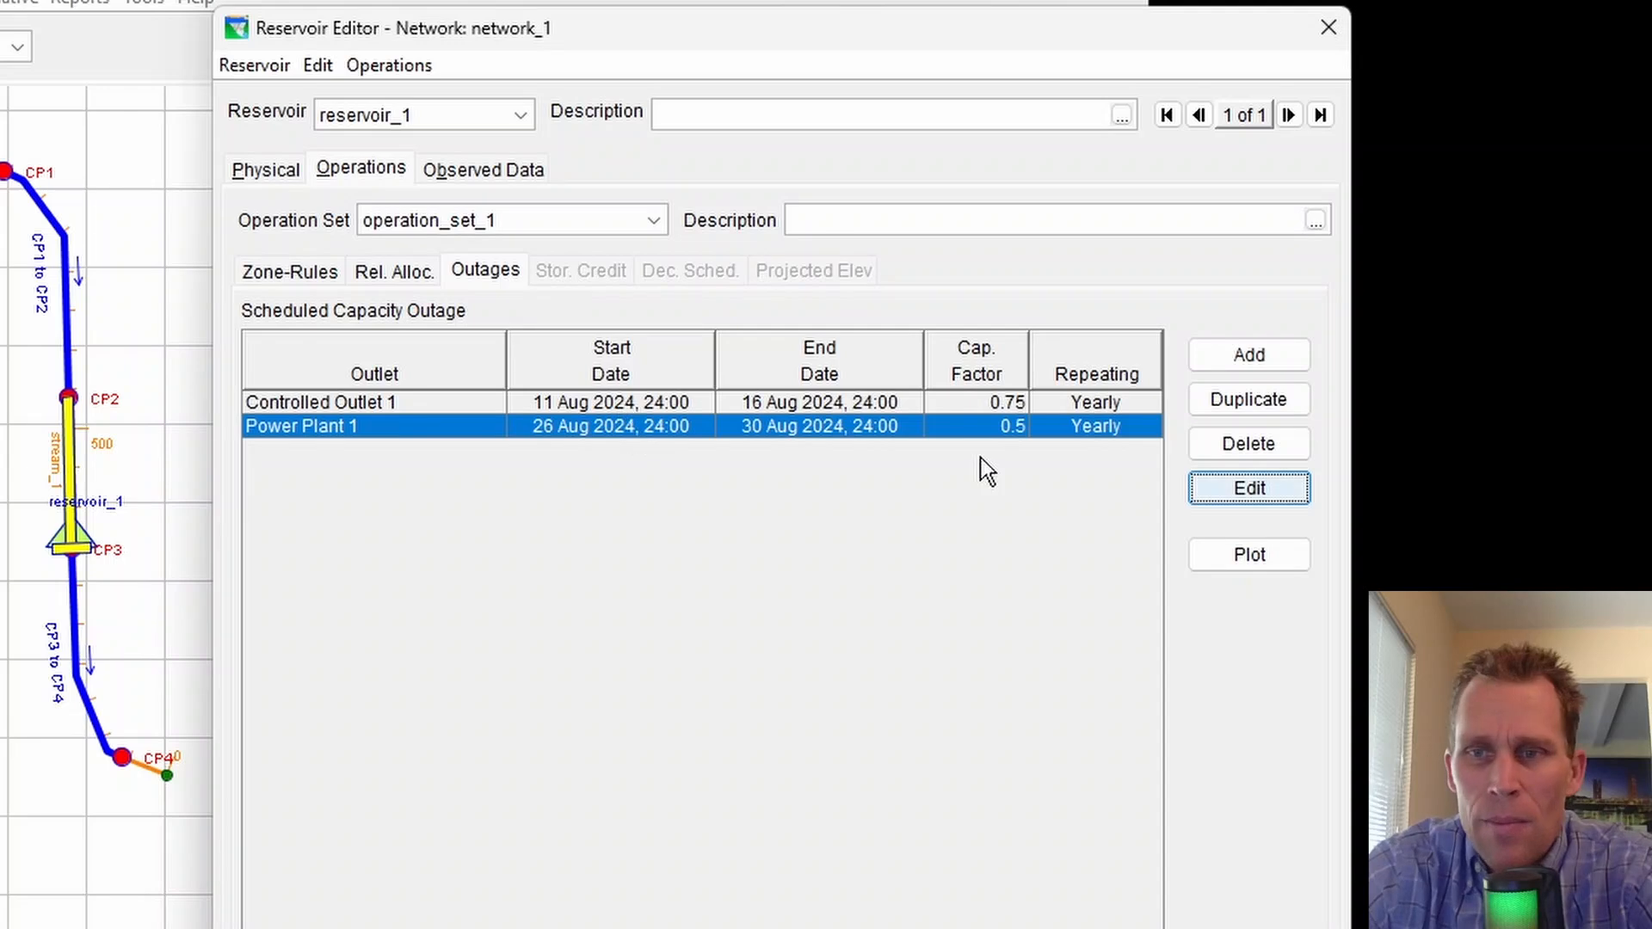
Change the Power Plant 1 outage's repeat to Monthly, every 3 months, and save the outage
left_click(1271, 495)
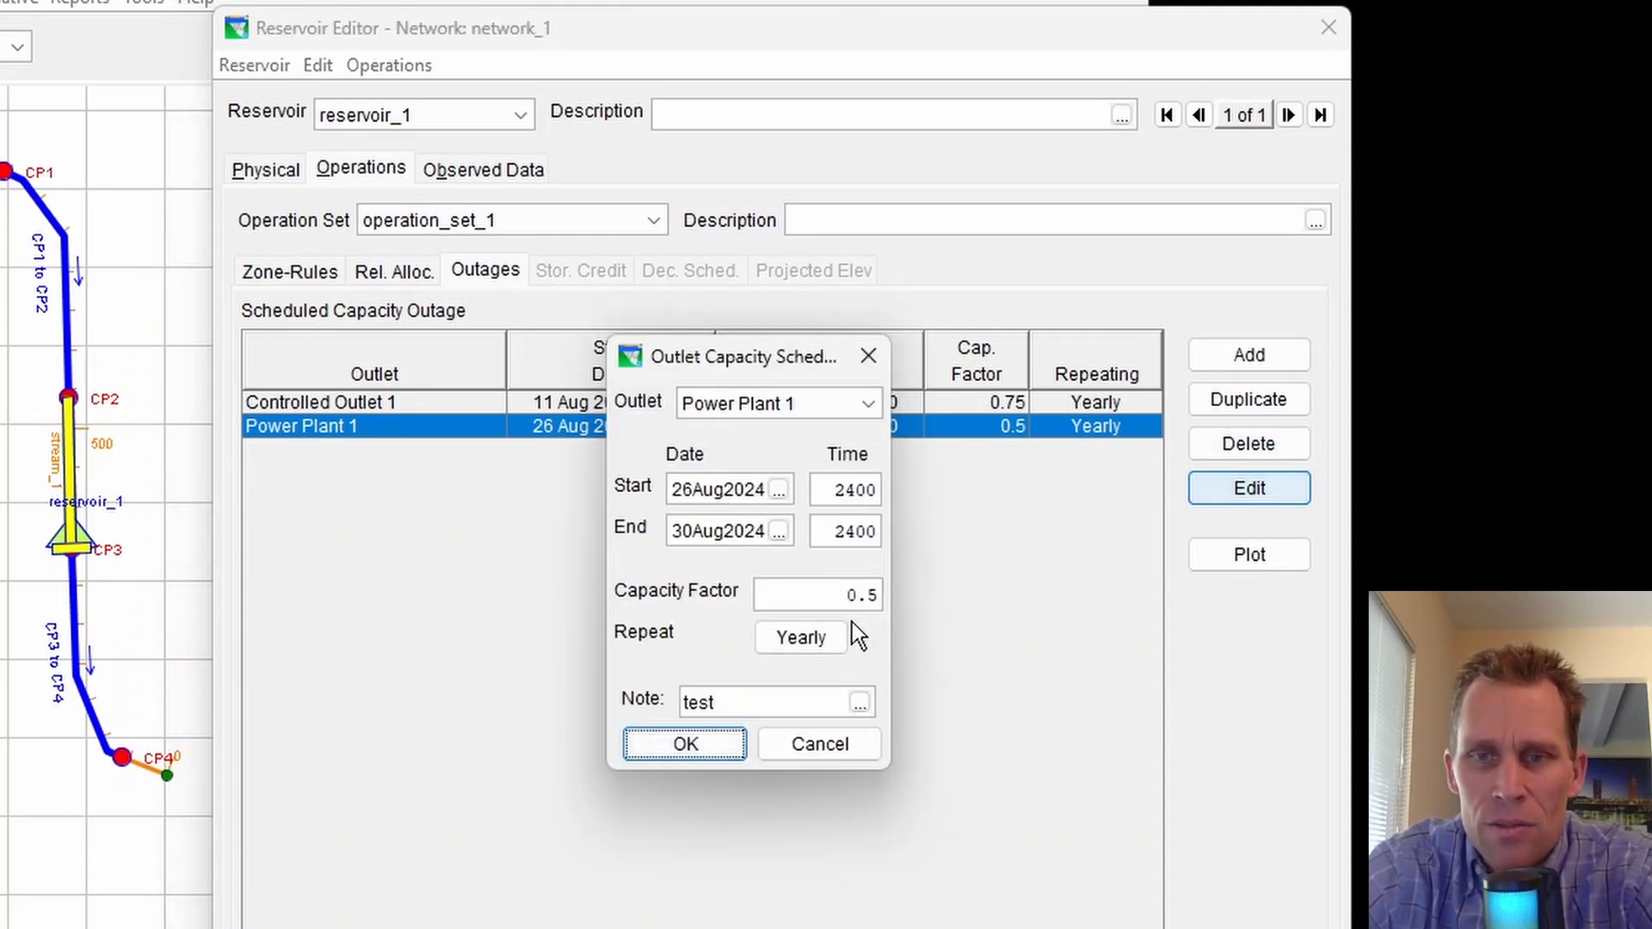
left_click(817, 648)
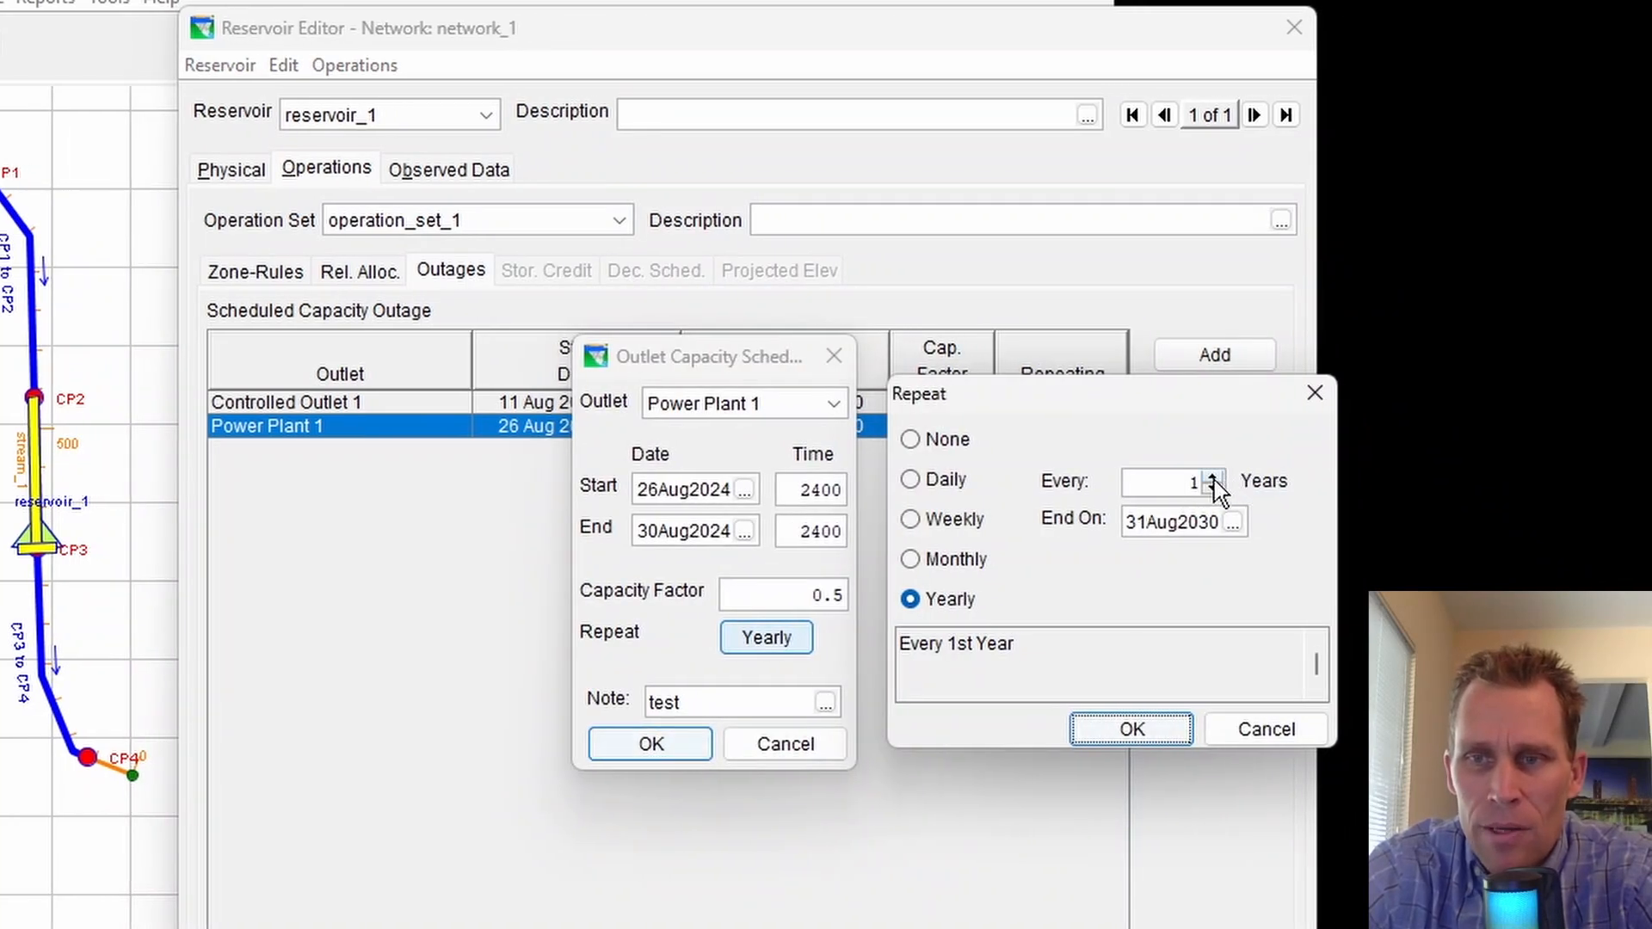
left_click(1213, 478)
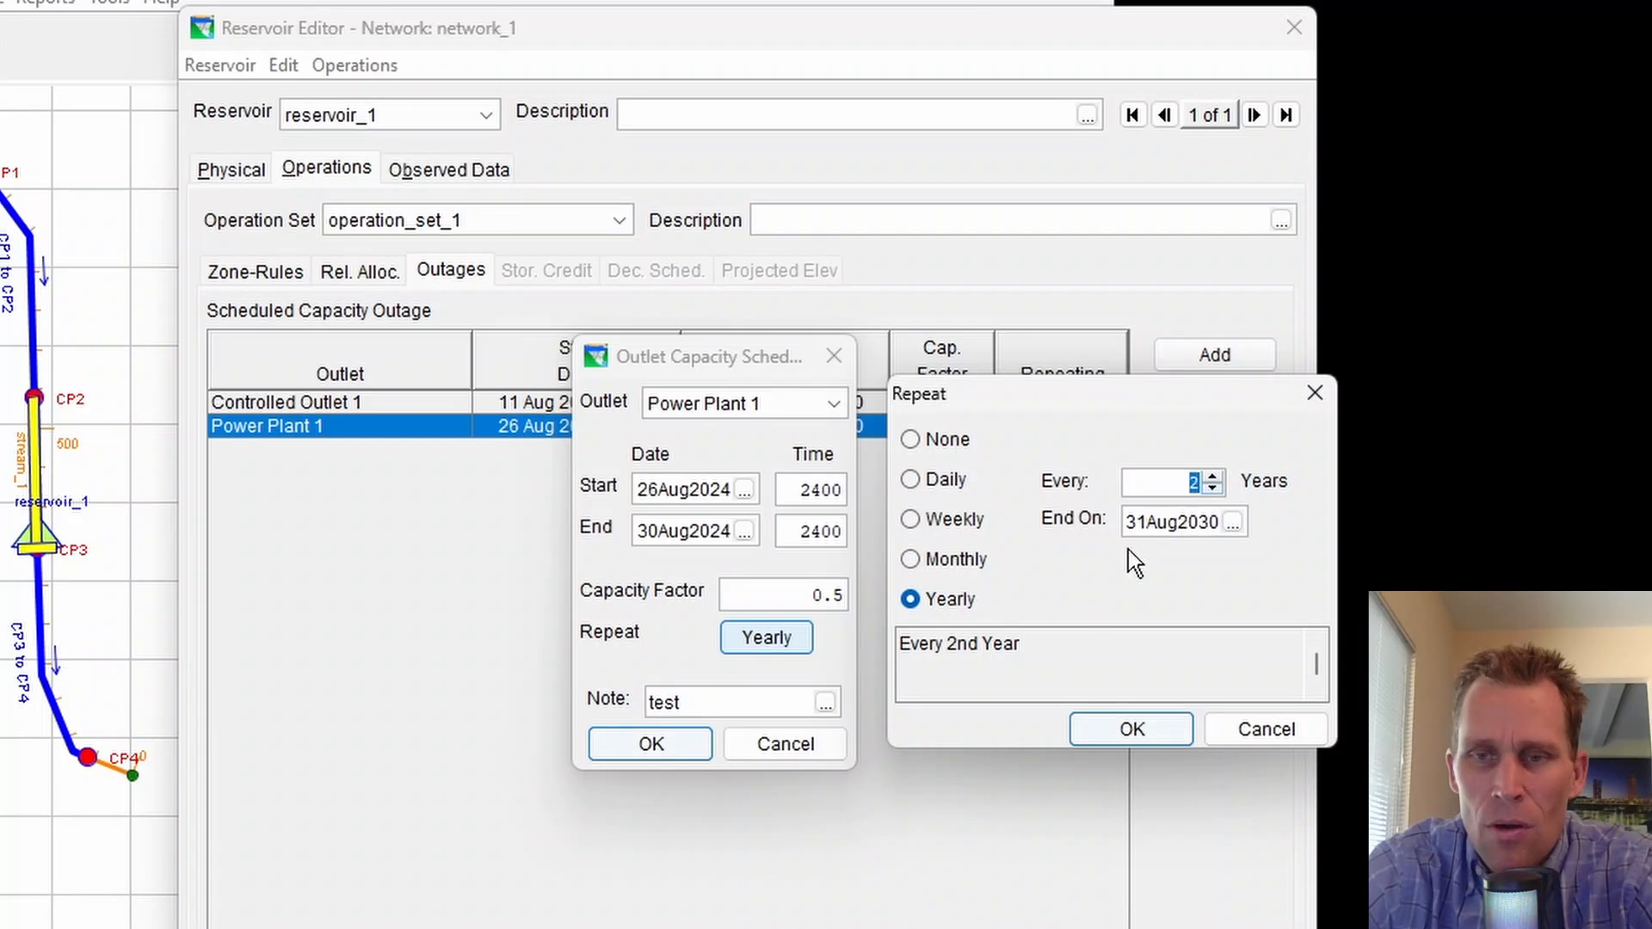
left_click(909, 560)
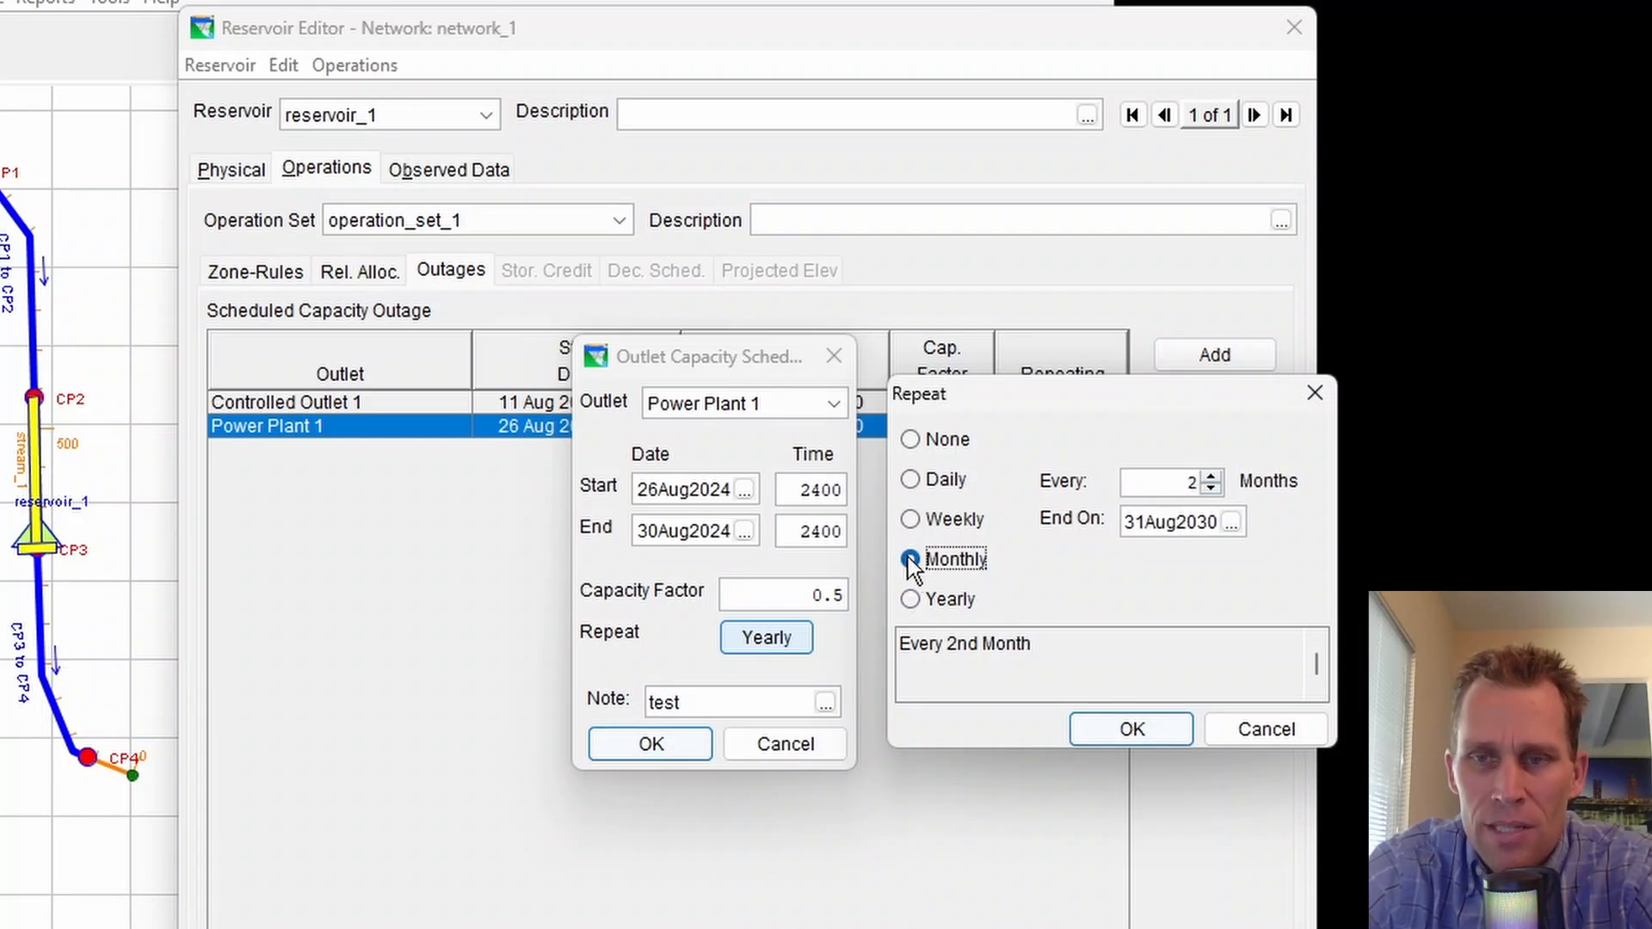
left_click(1211, 476)
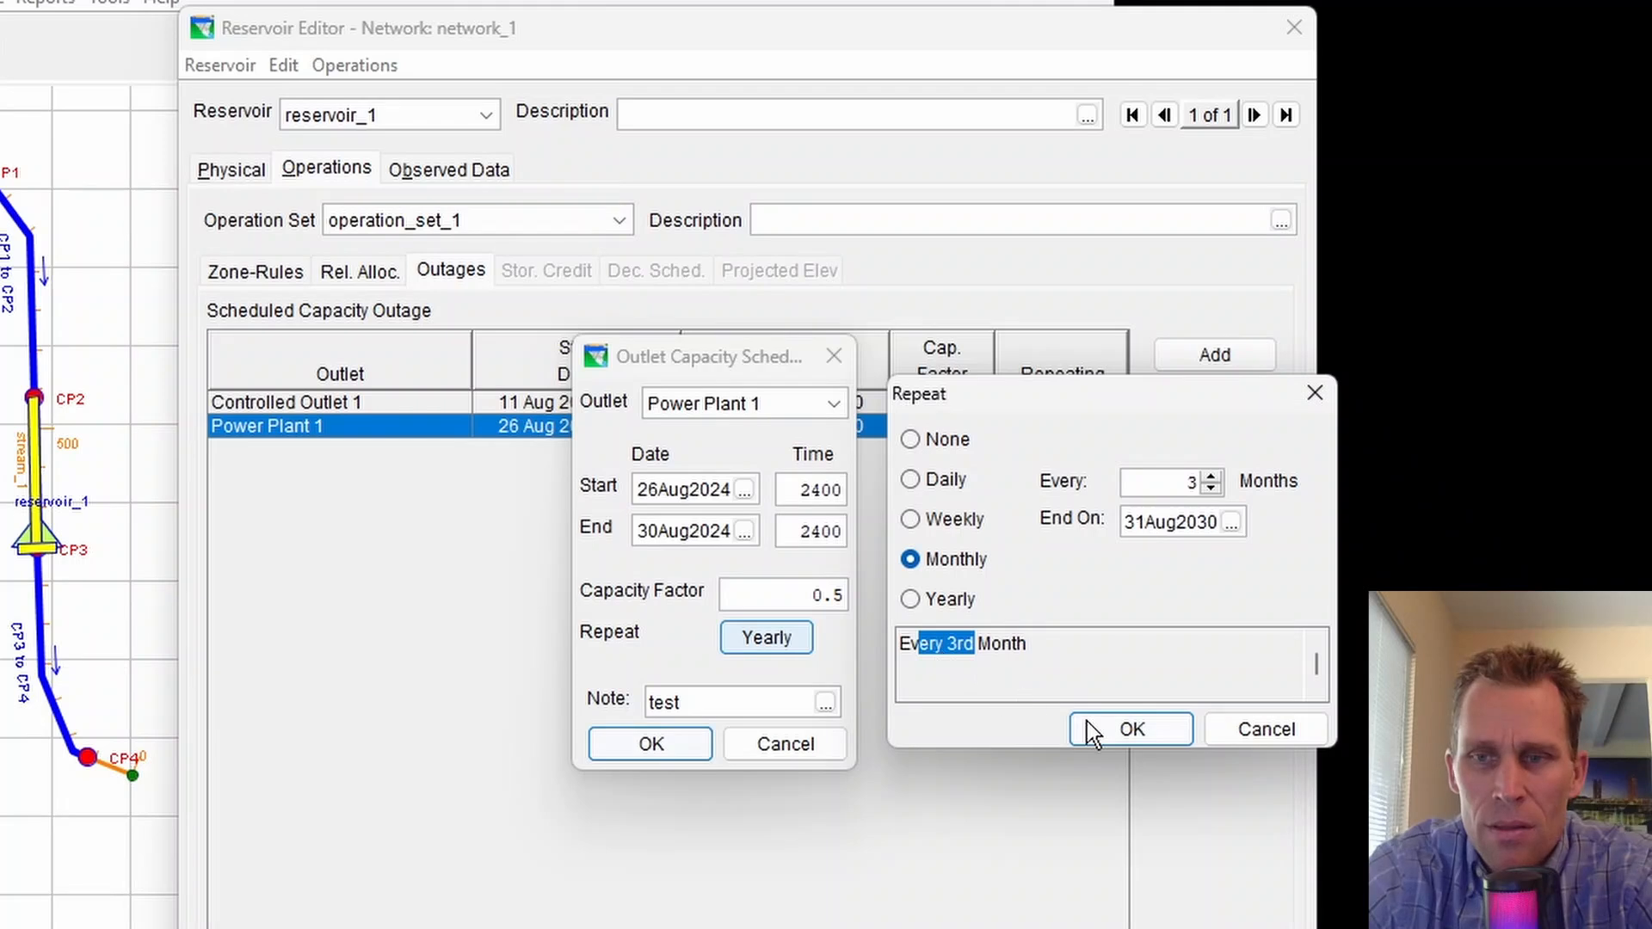
left_click(1191, 522)
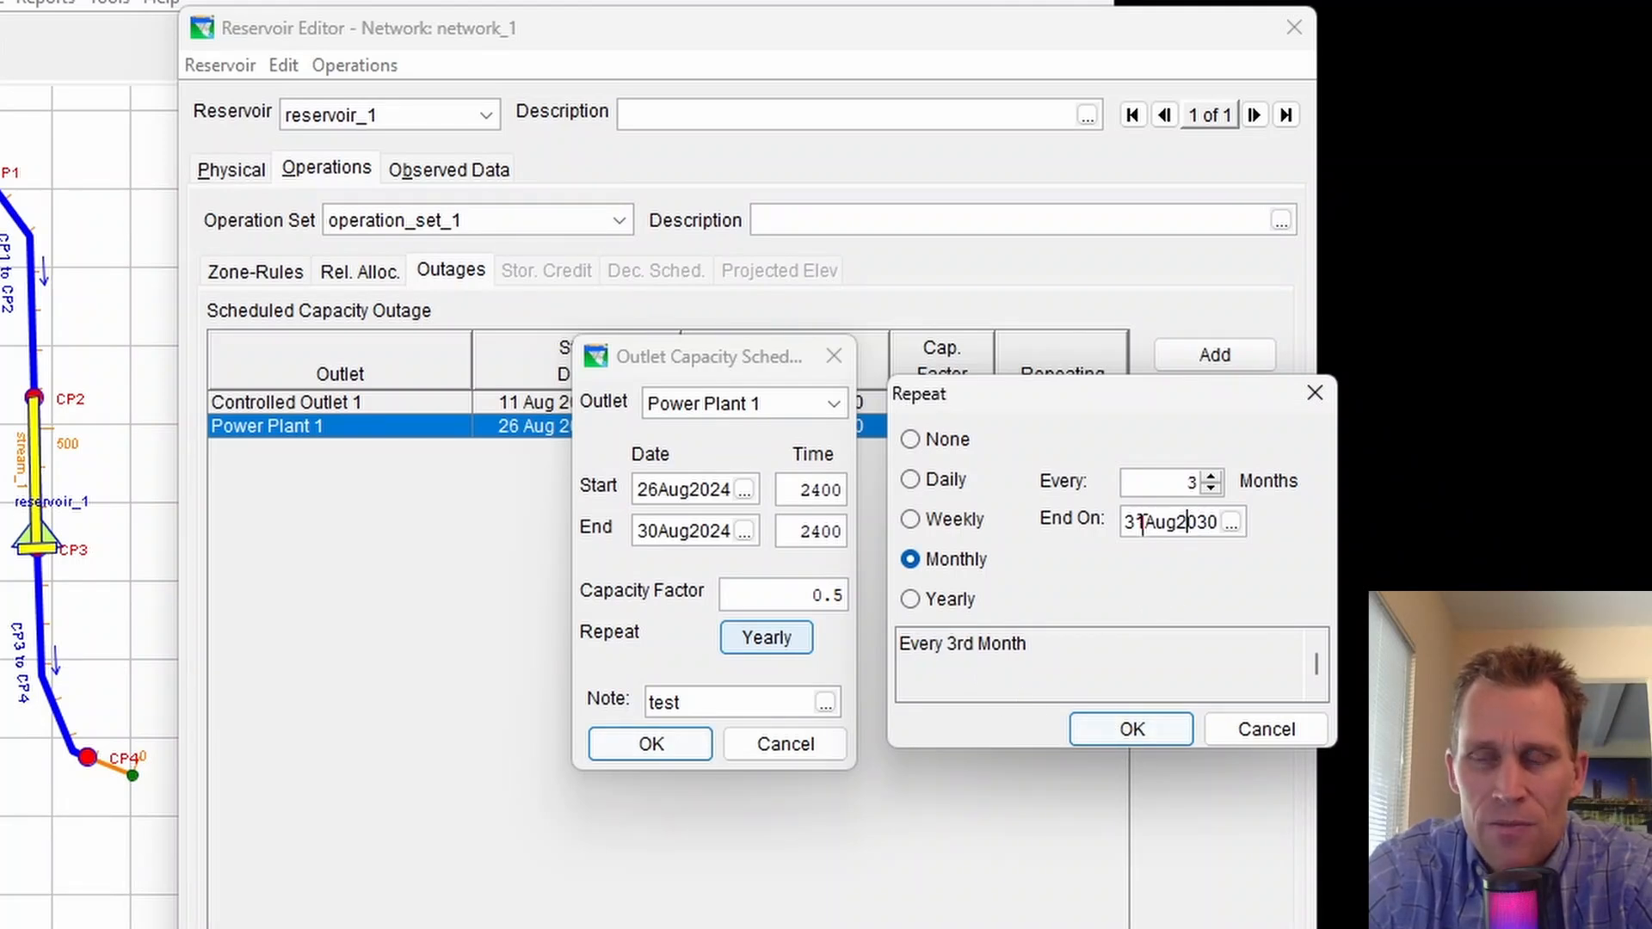
left_click(1123, 728)
left_click(664, 753)
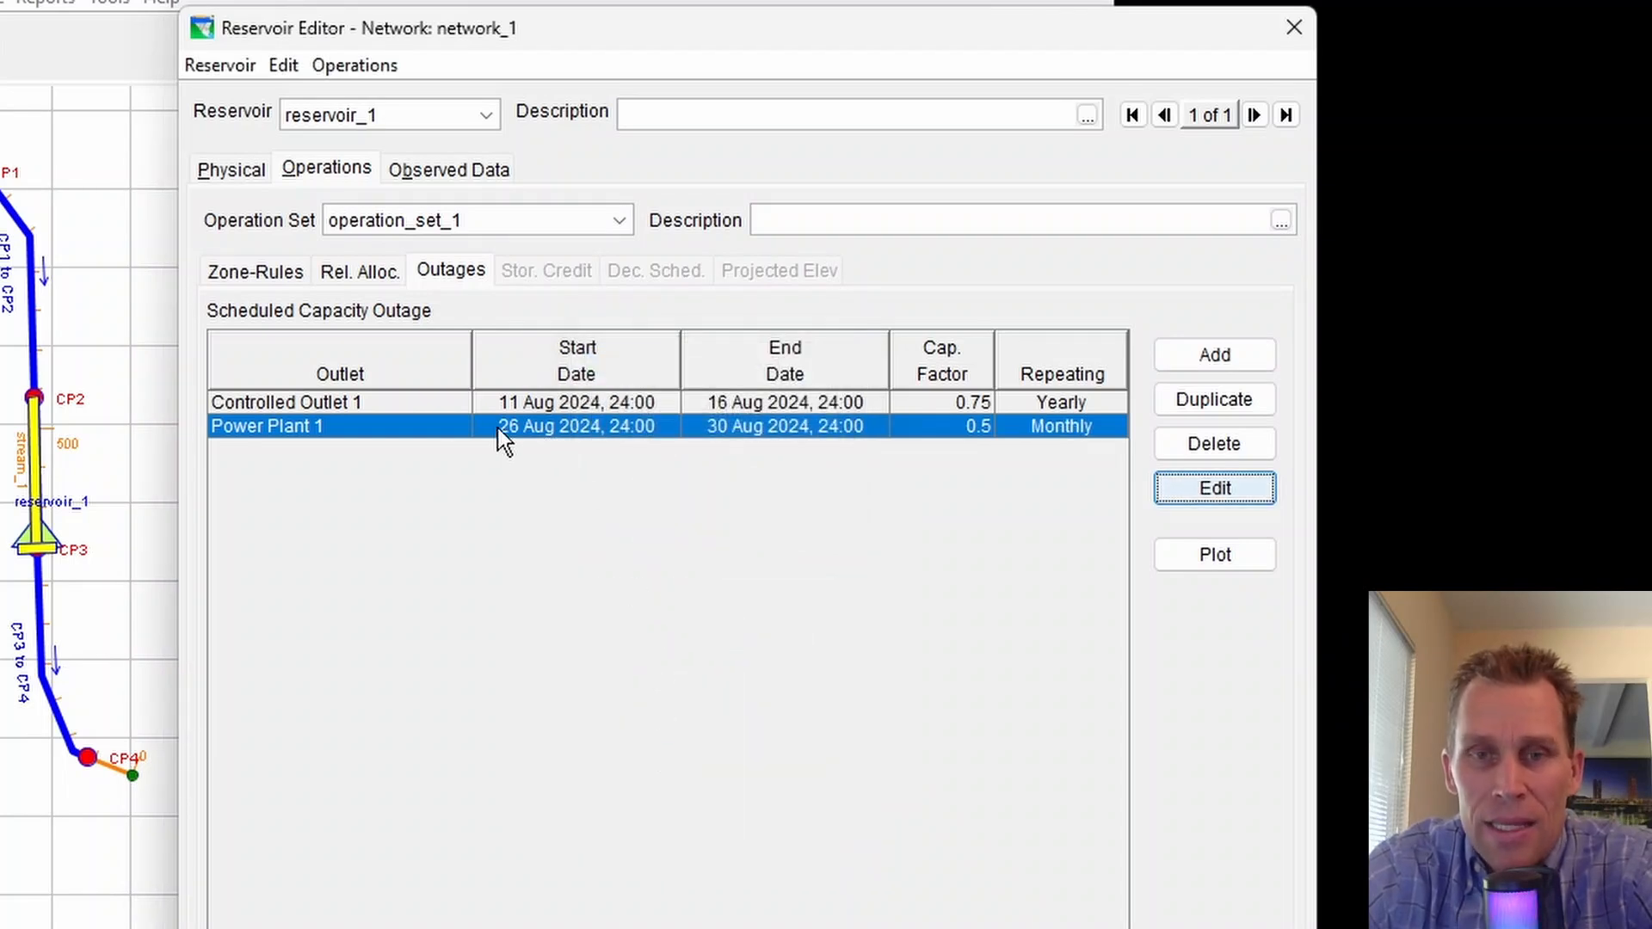
Select both outages and plot their capacity factors for 01Aug2024 to 31Aug2024
left_click(435, 401, "shift")
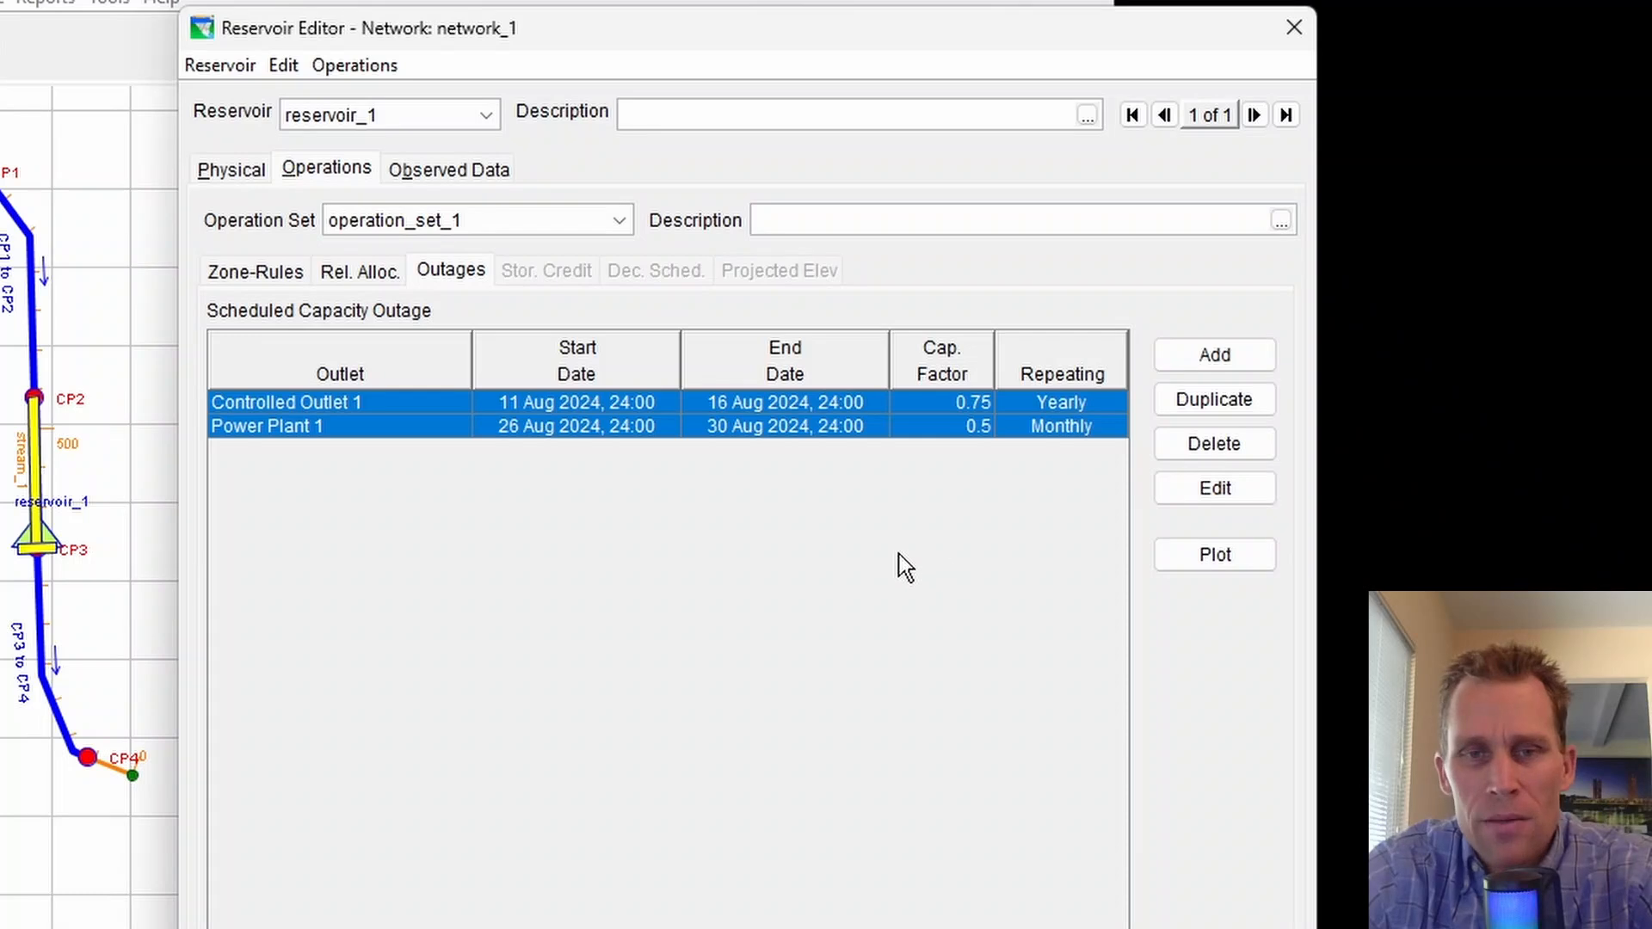
left_click(1205, 552)
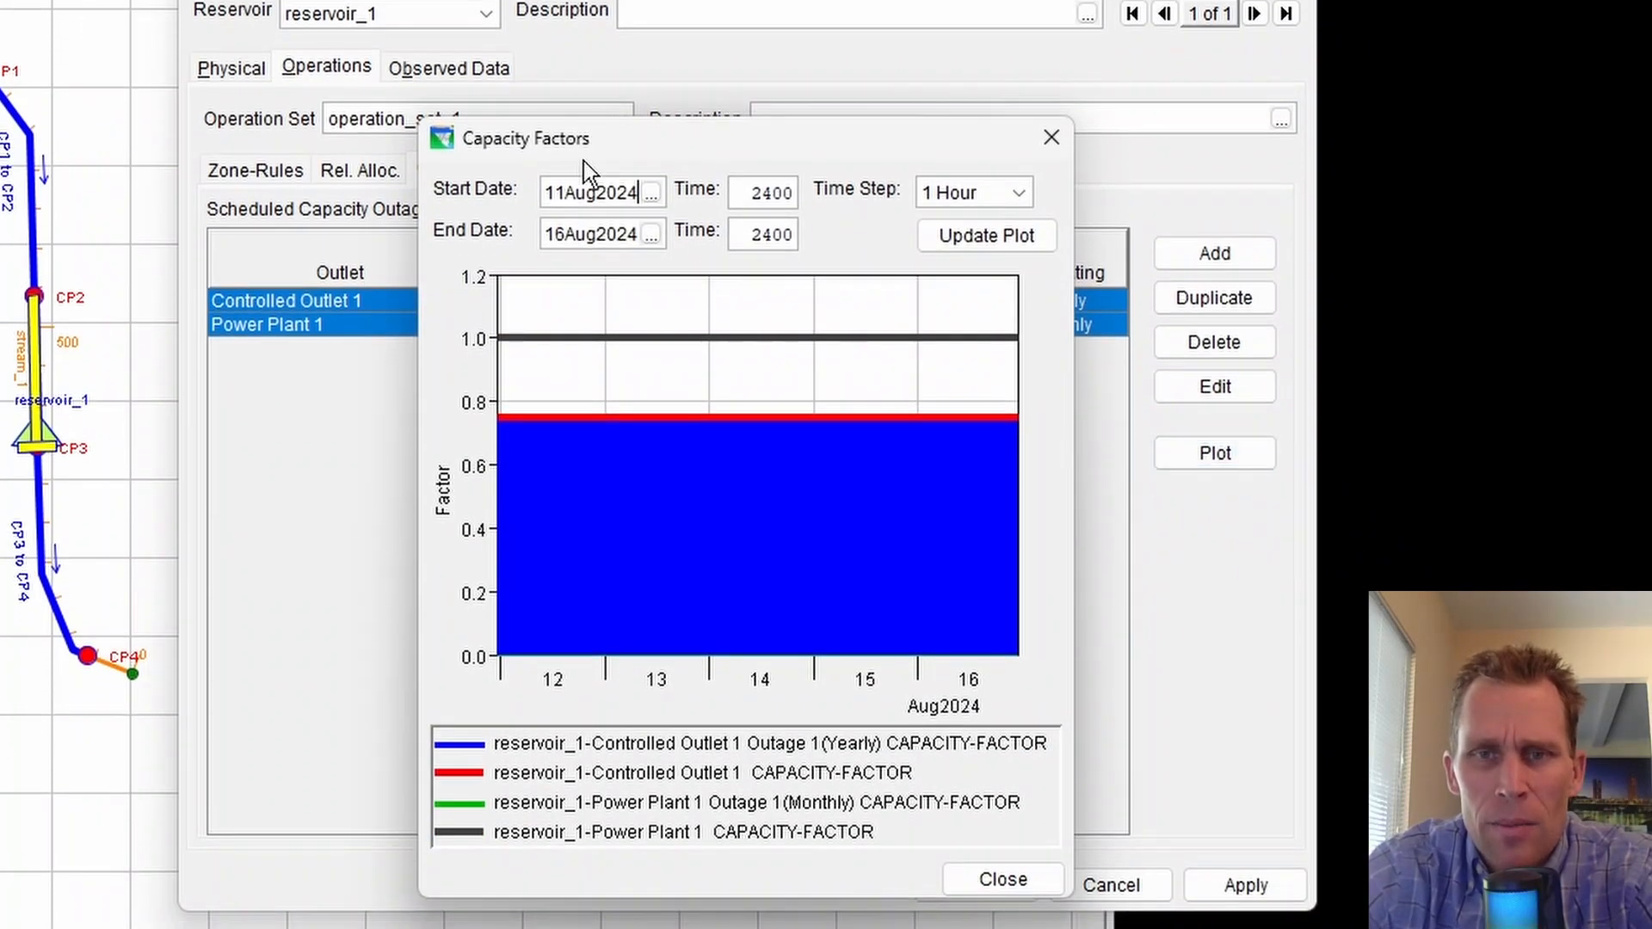
double_click(556, 193)
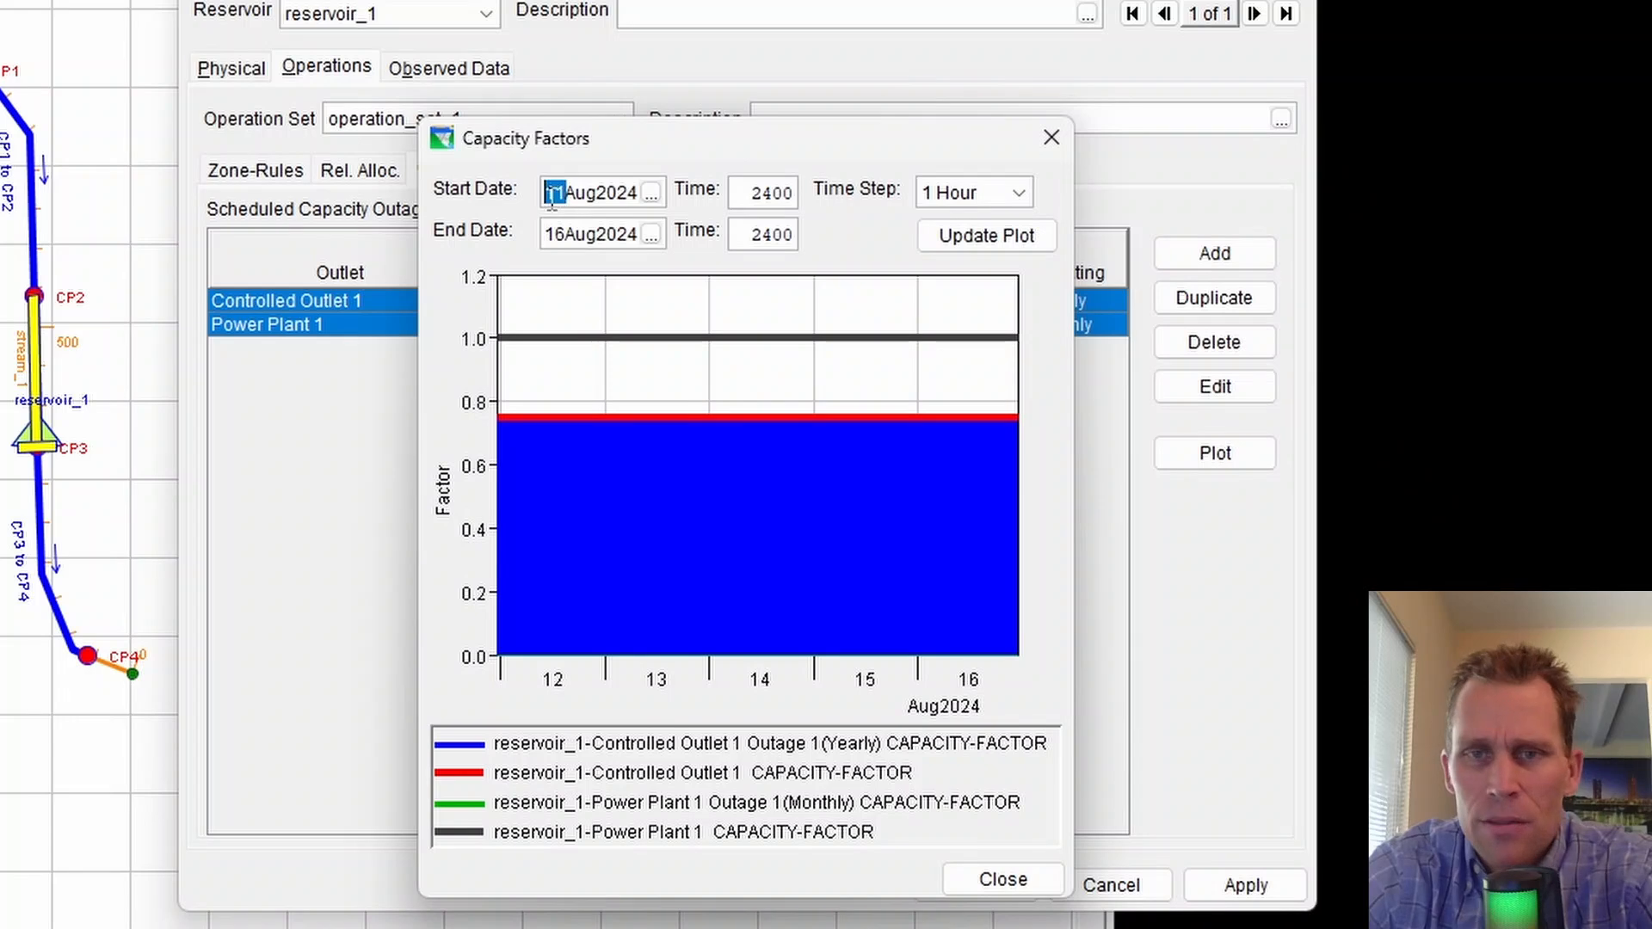
type("01")
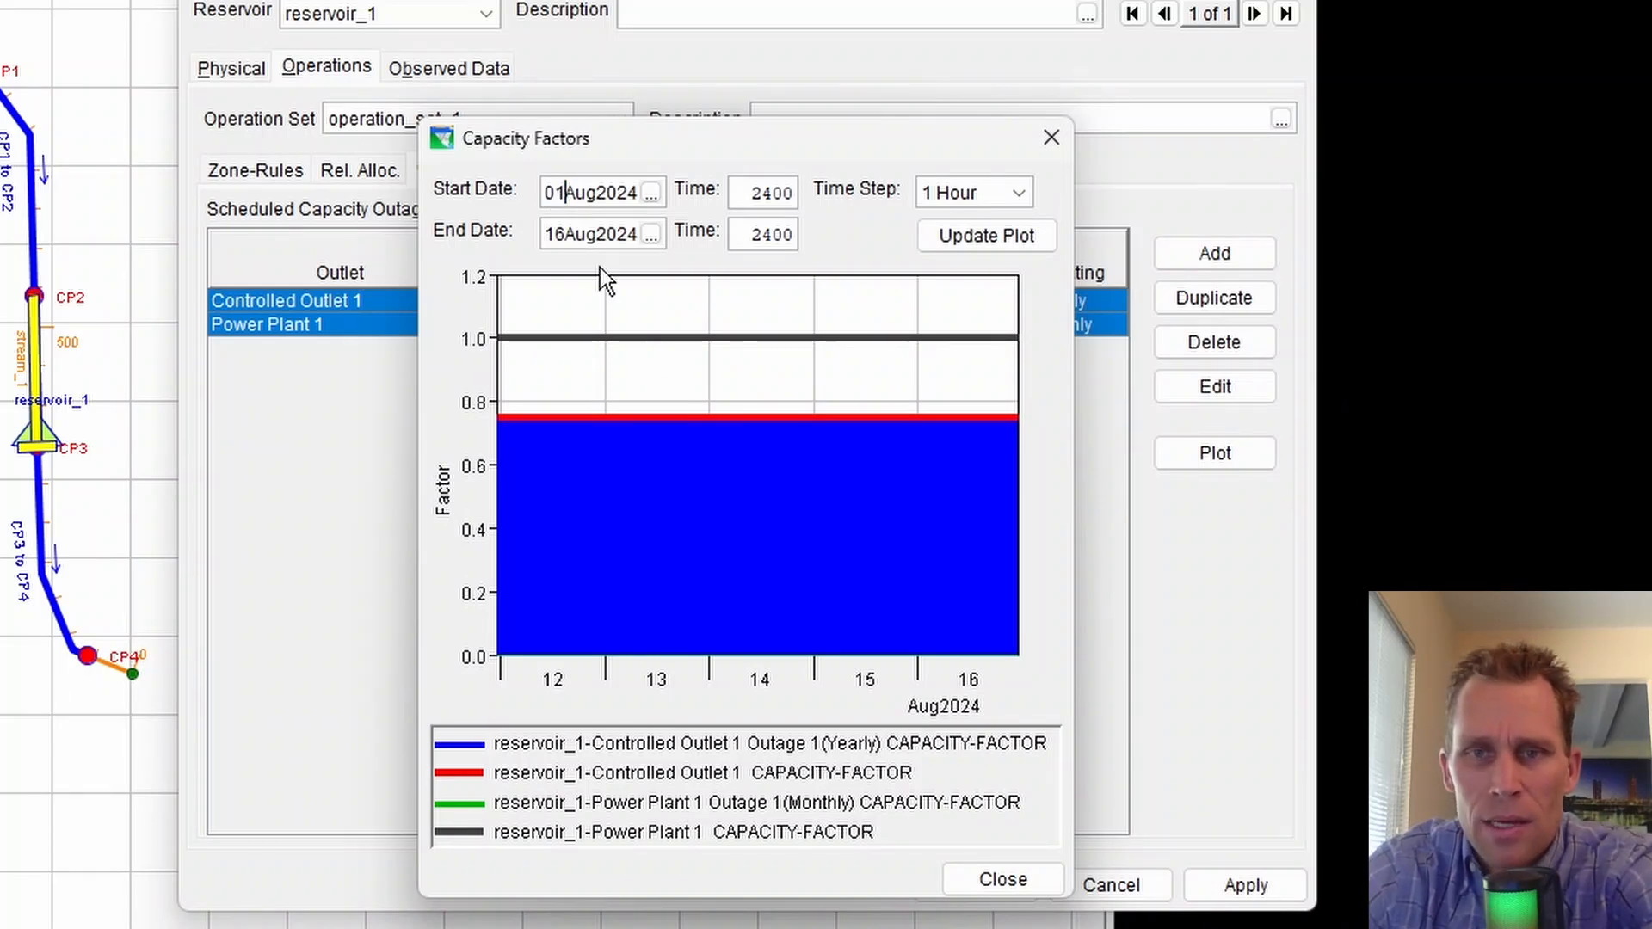
double_click(544, 237)
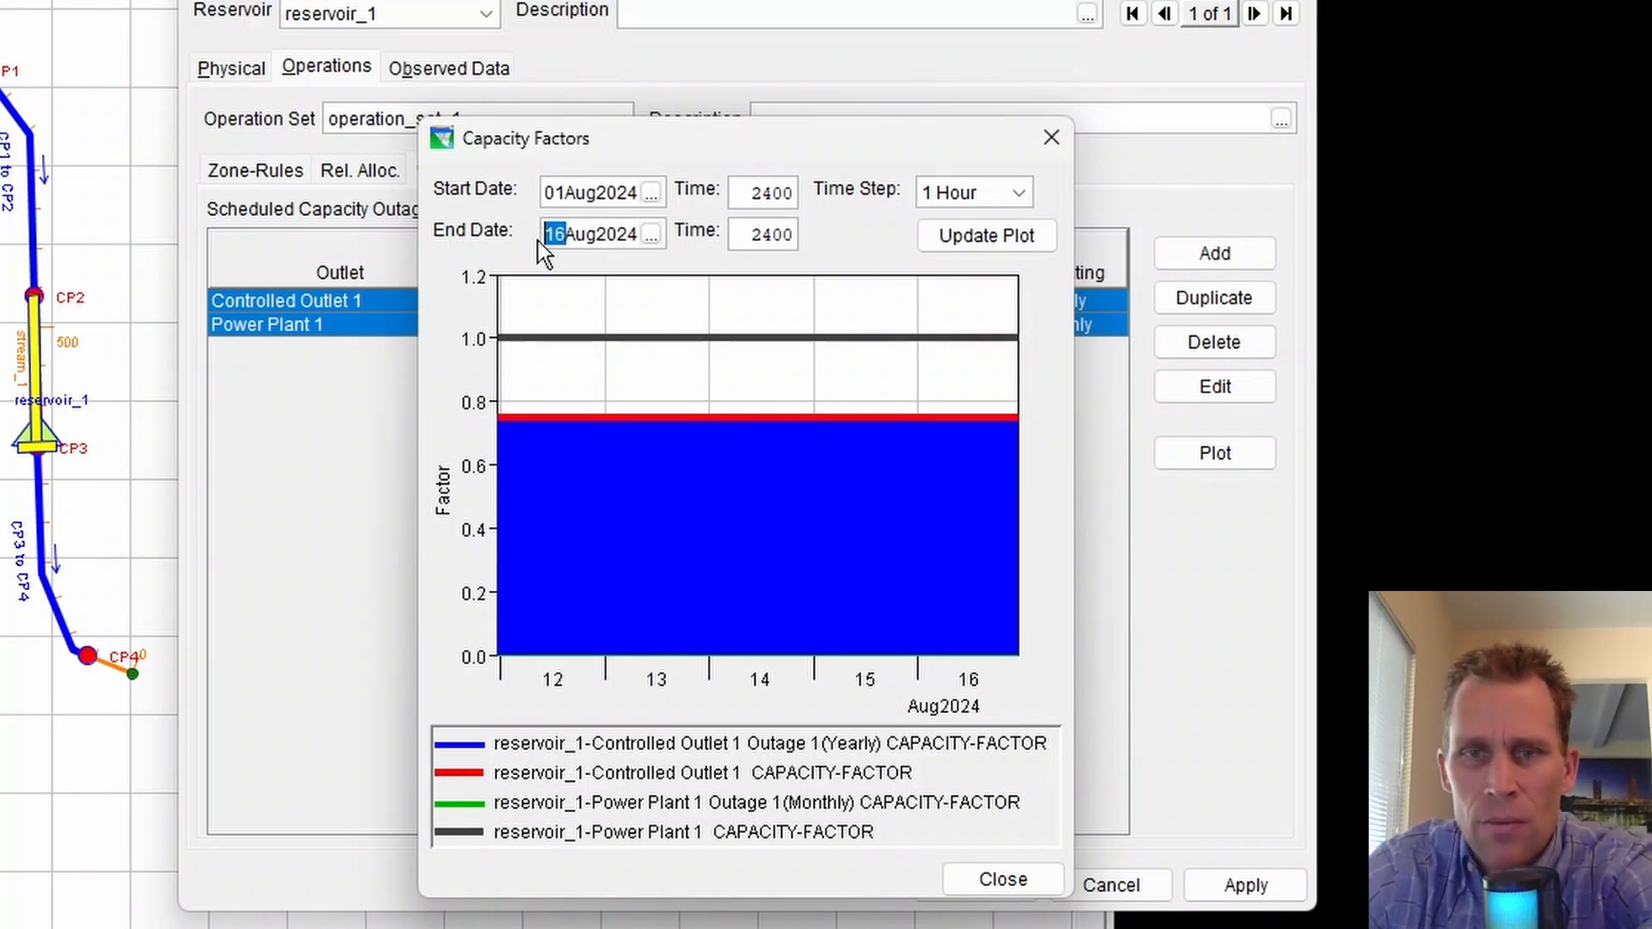
type("31")
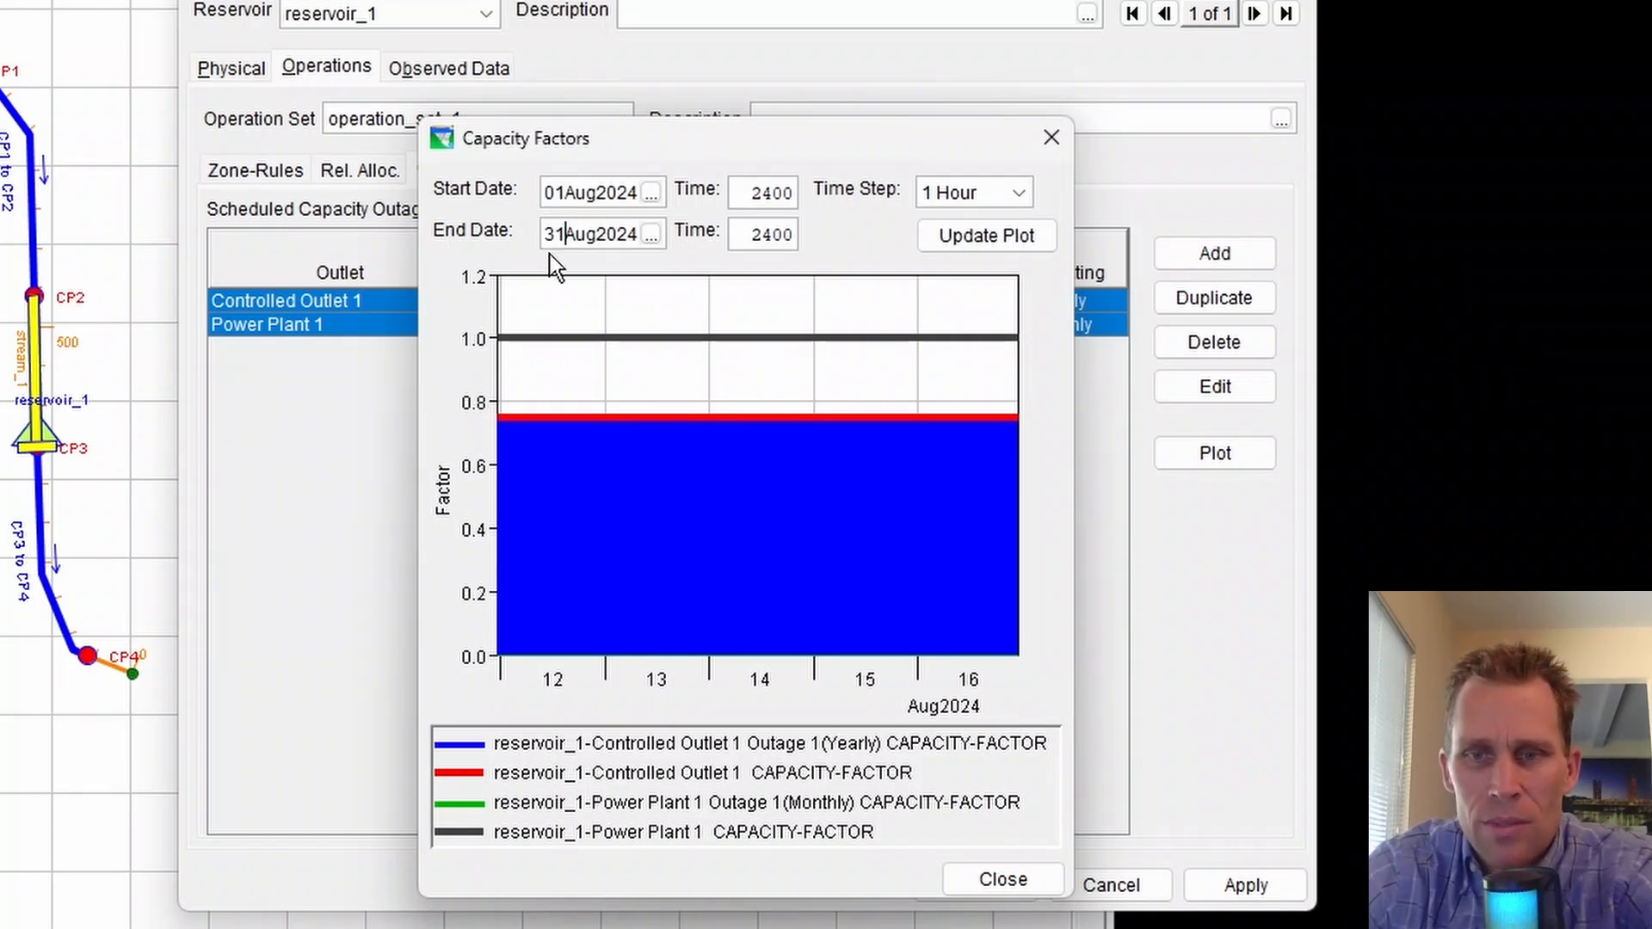
left_click(956, 246)
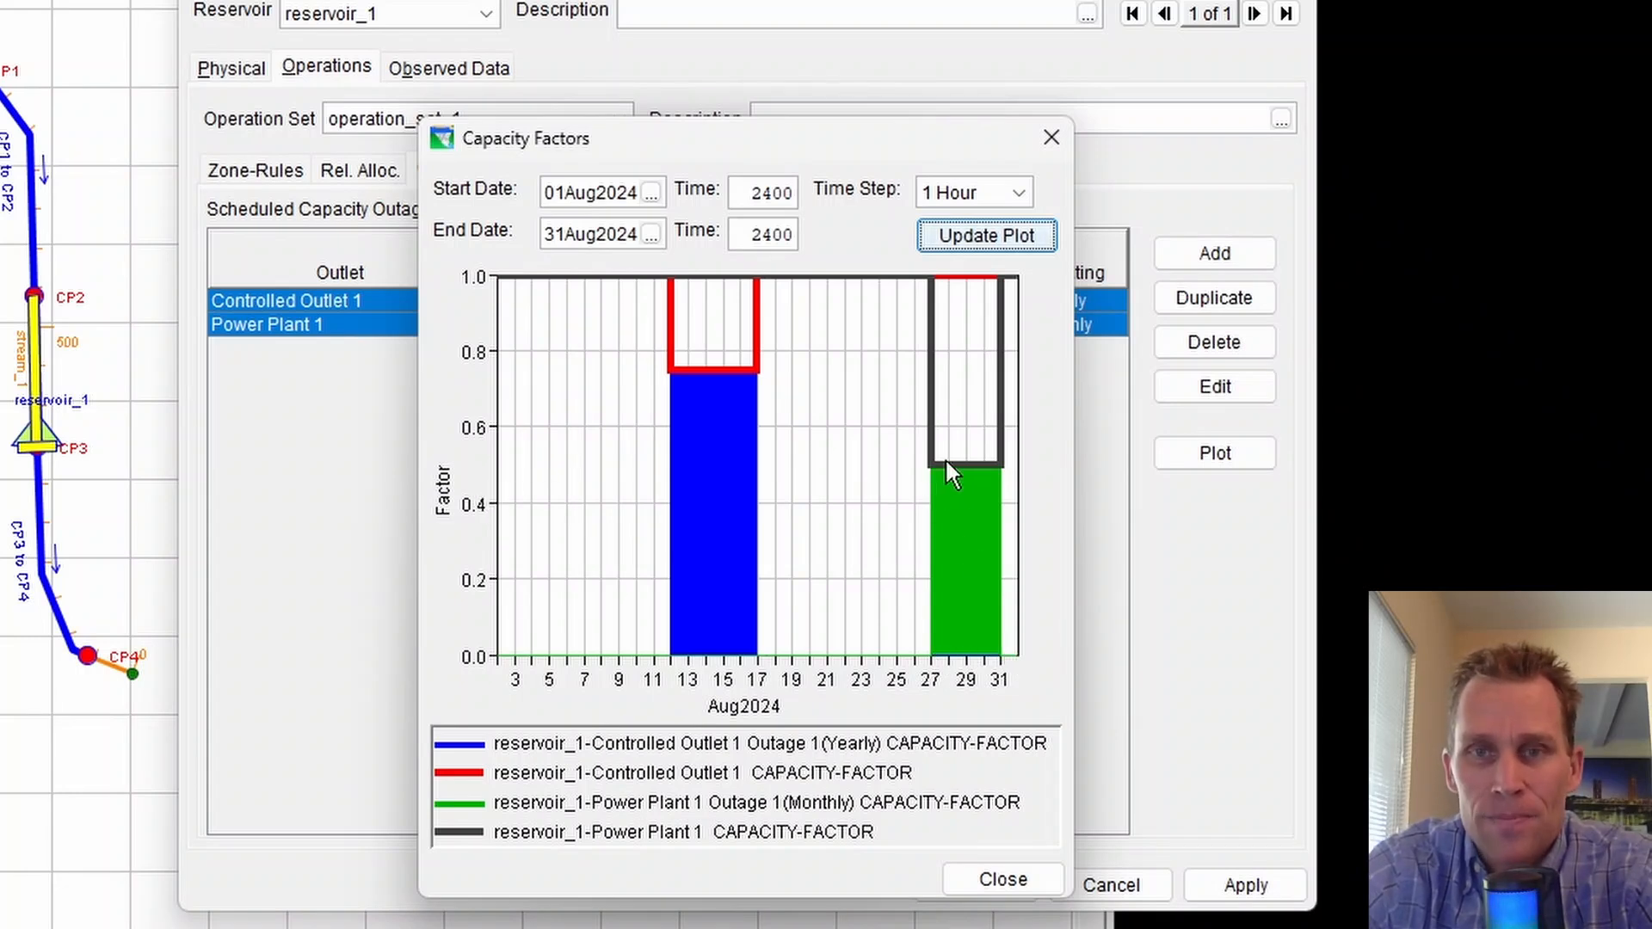
left_click_drag(885, 140, 865, 162)
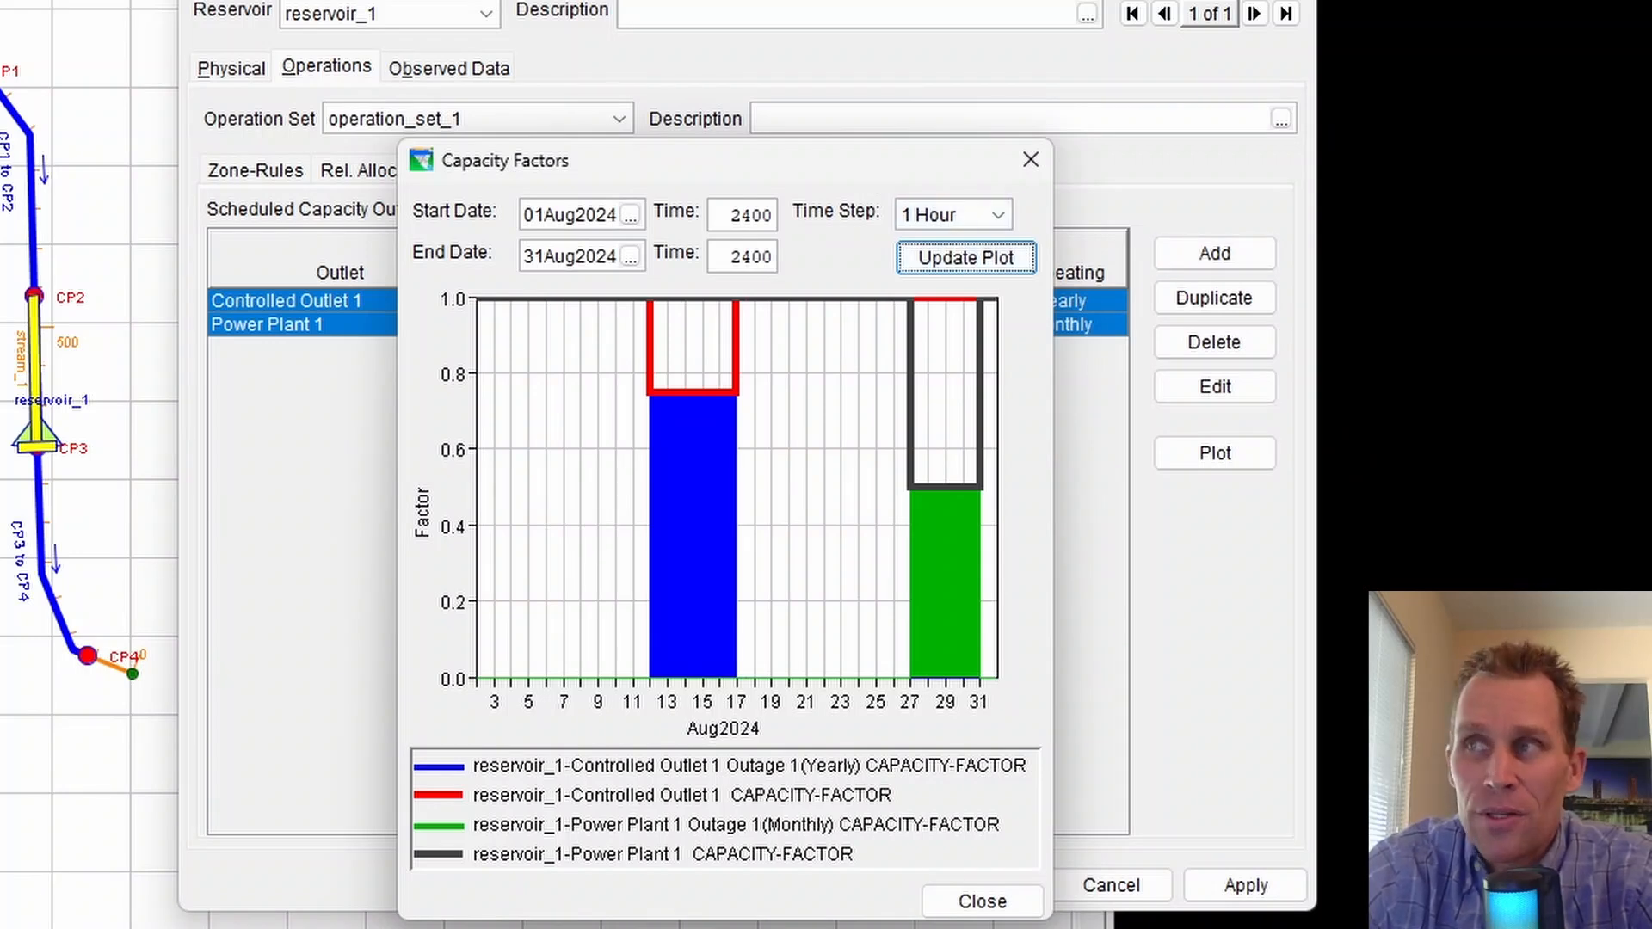
left_click(983, 901)
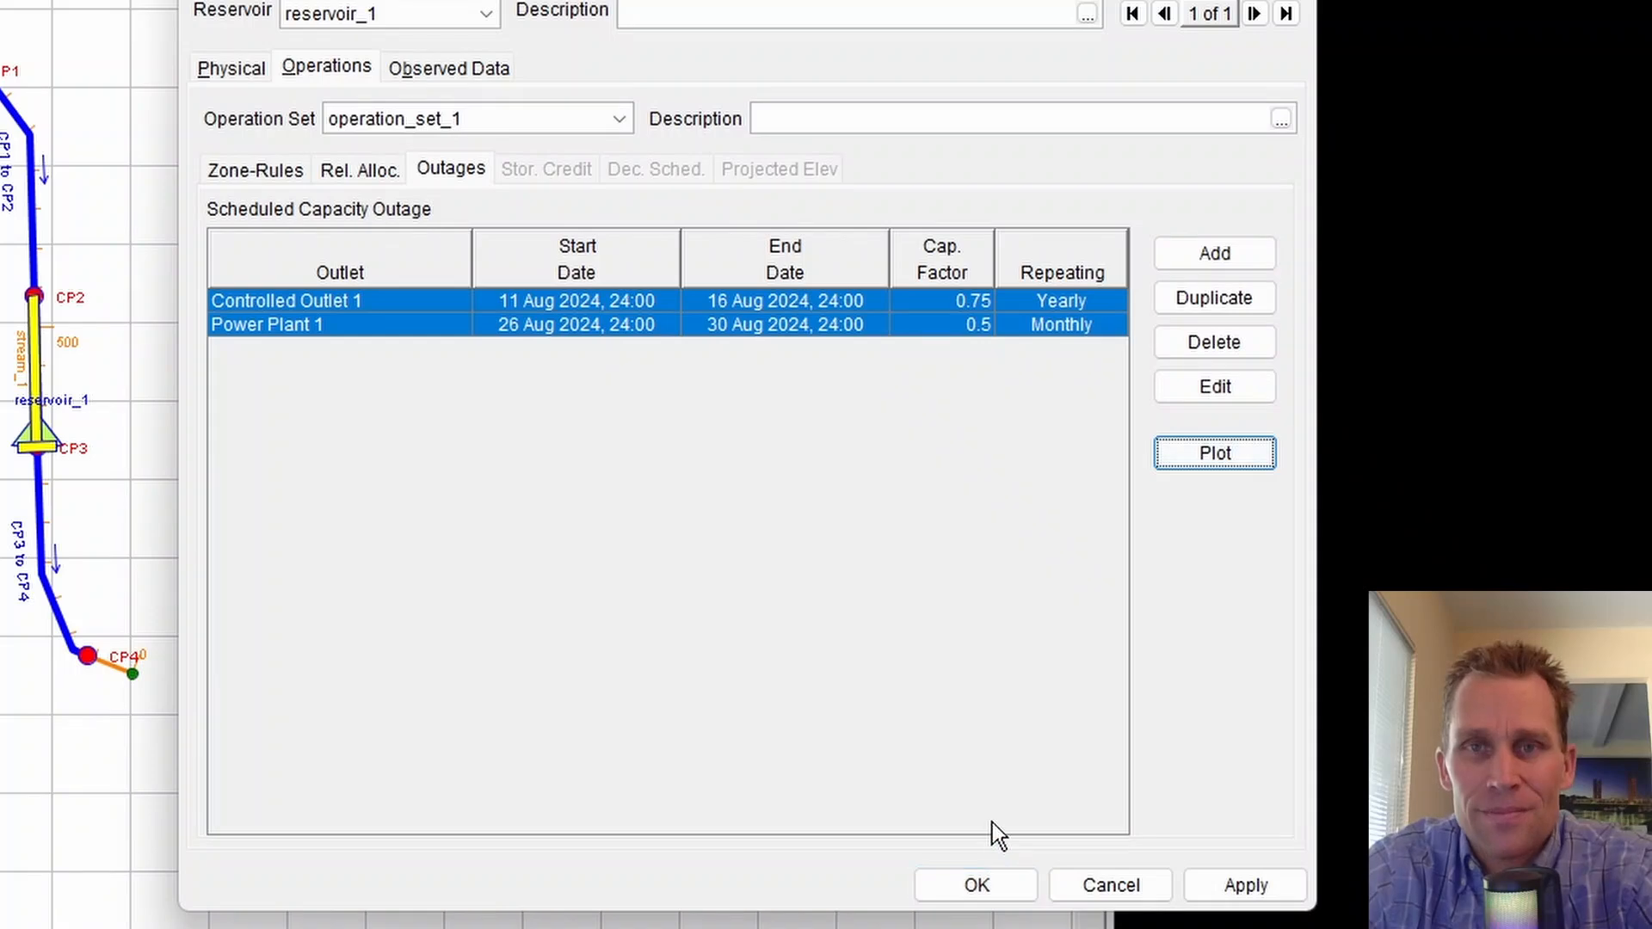